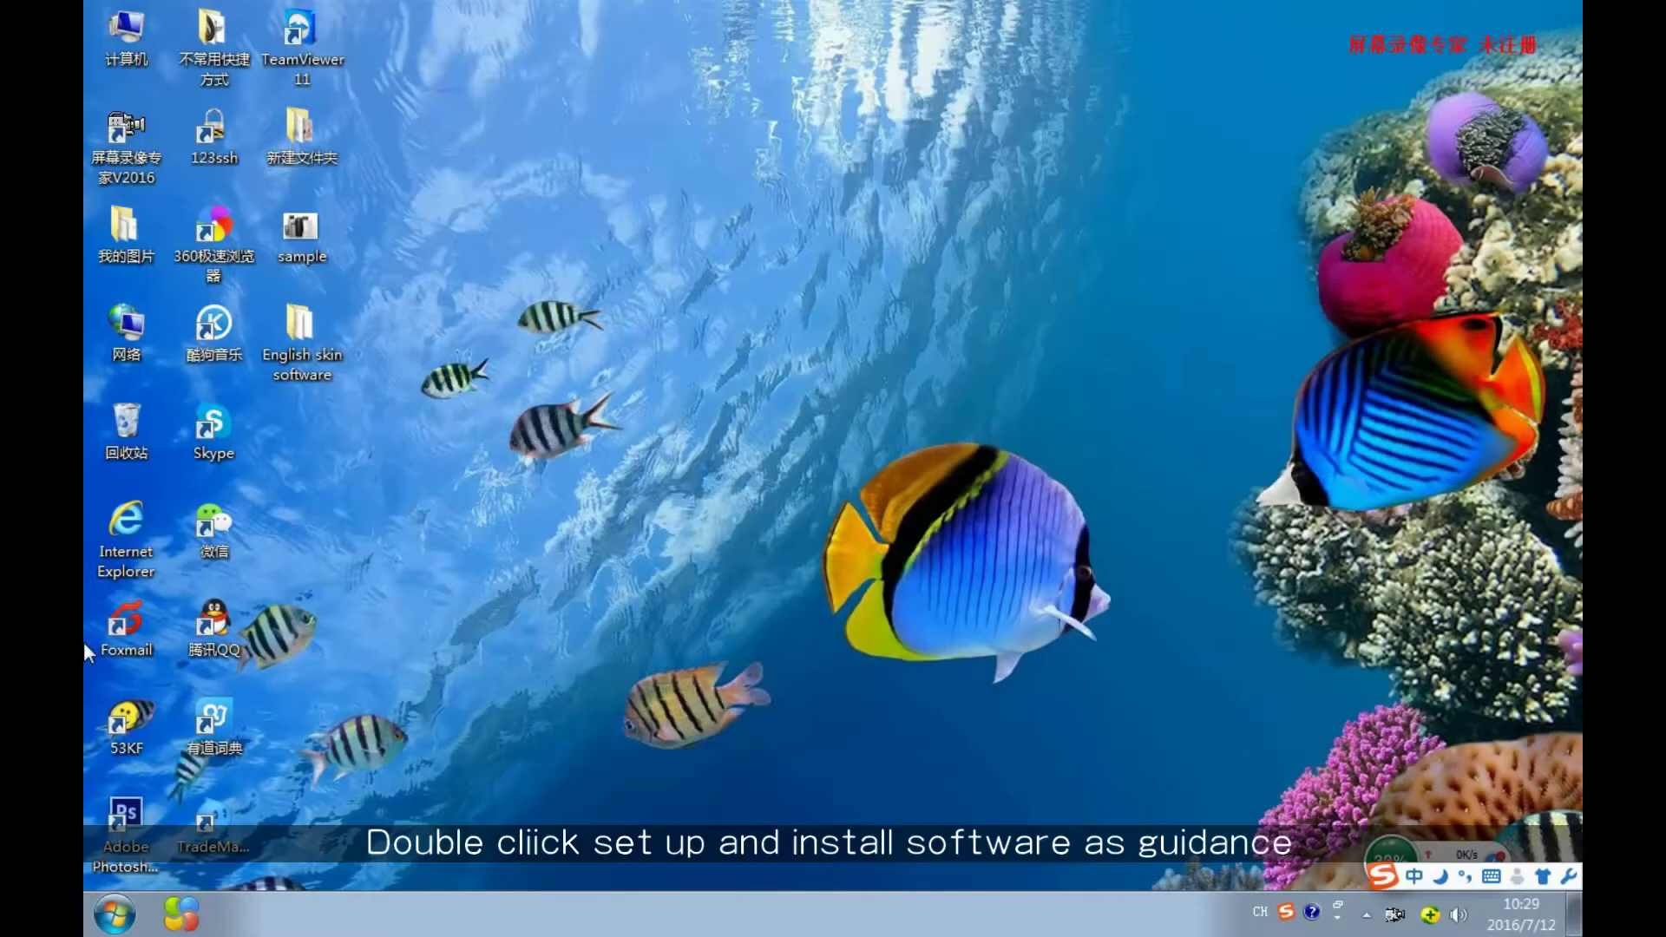
Install Skin Observed System 2.0.0 from the English skin software folder with default options, then close the folder.
click(321, 356)
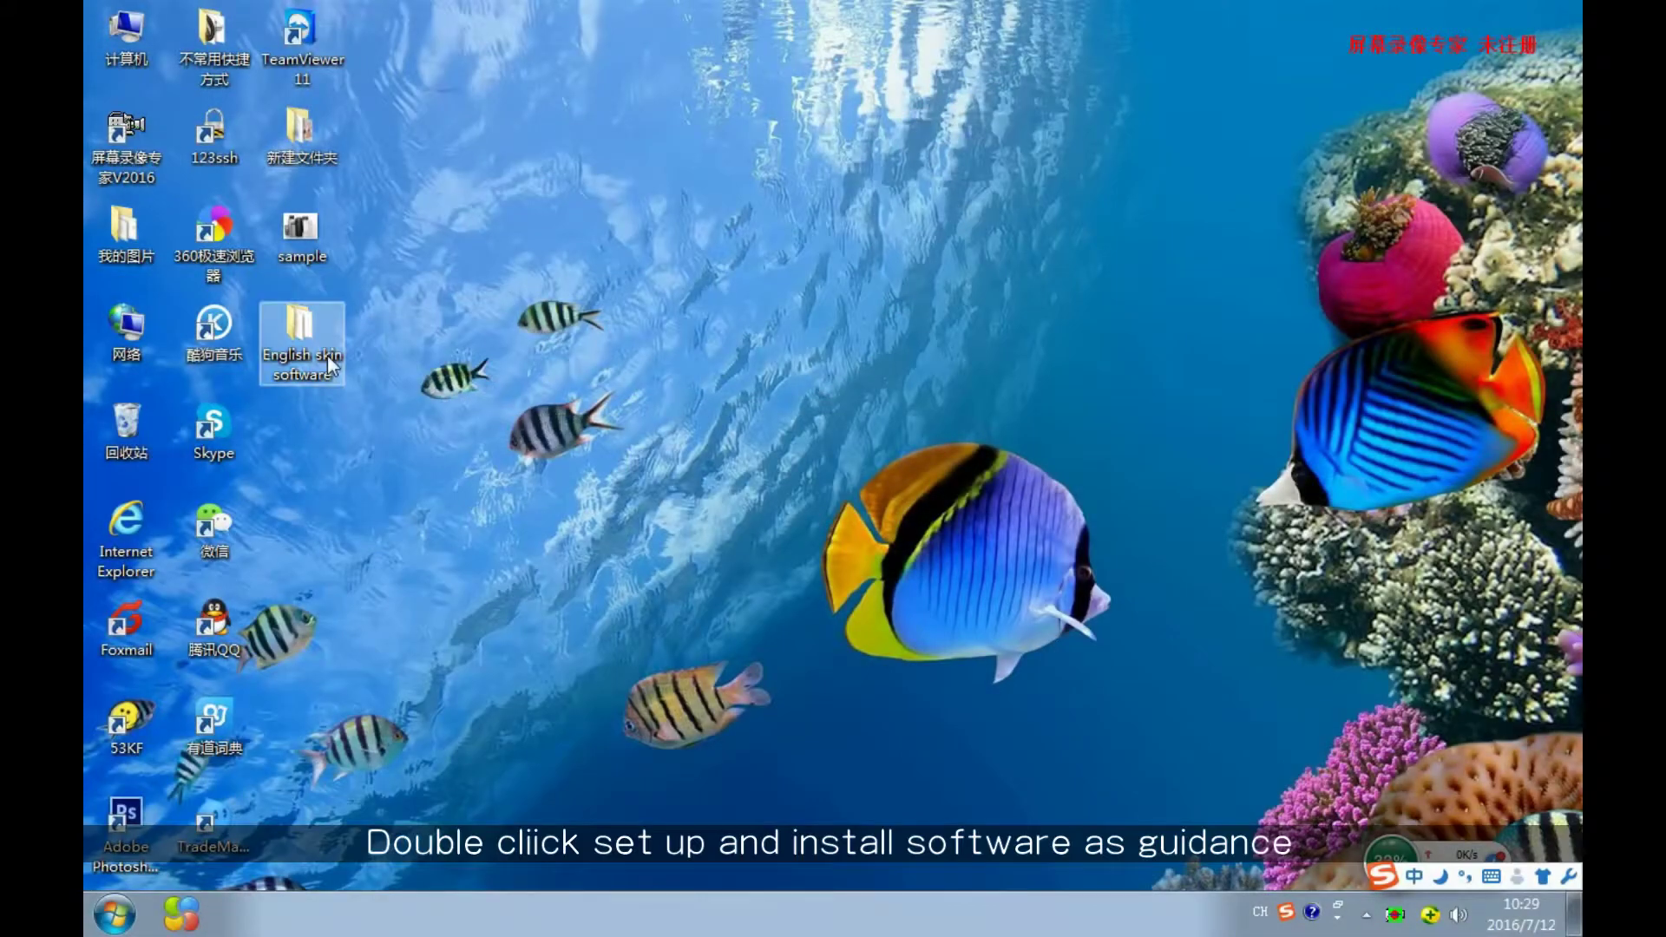
double_click(321, 356)
double_click(733, 264)
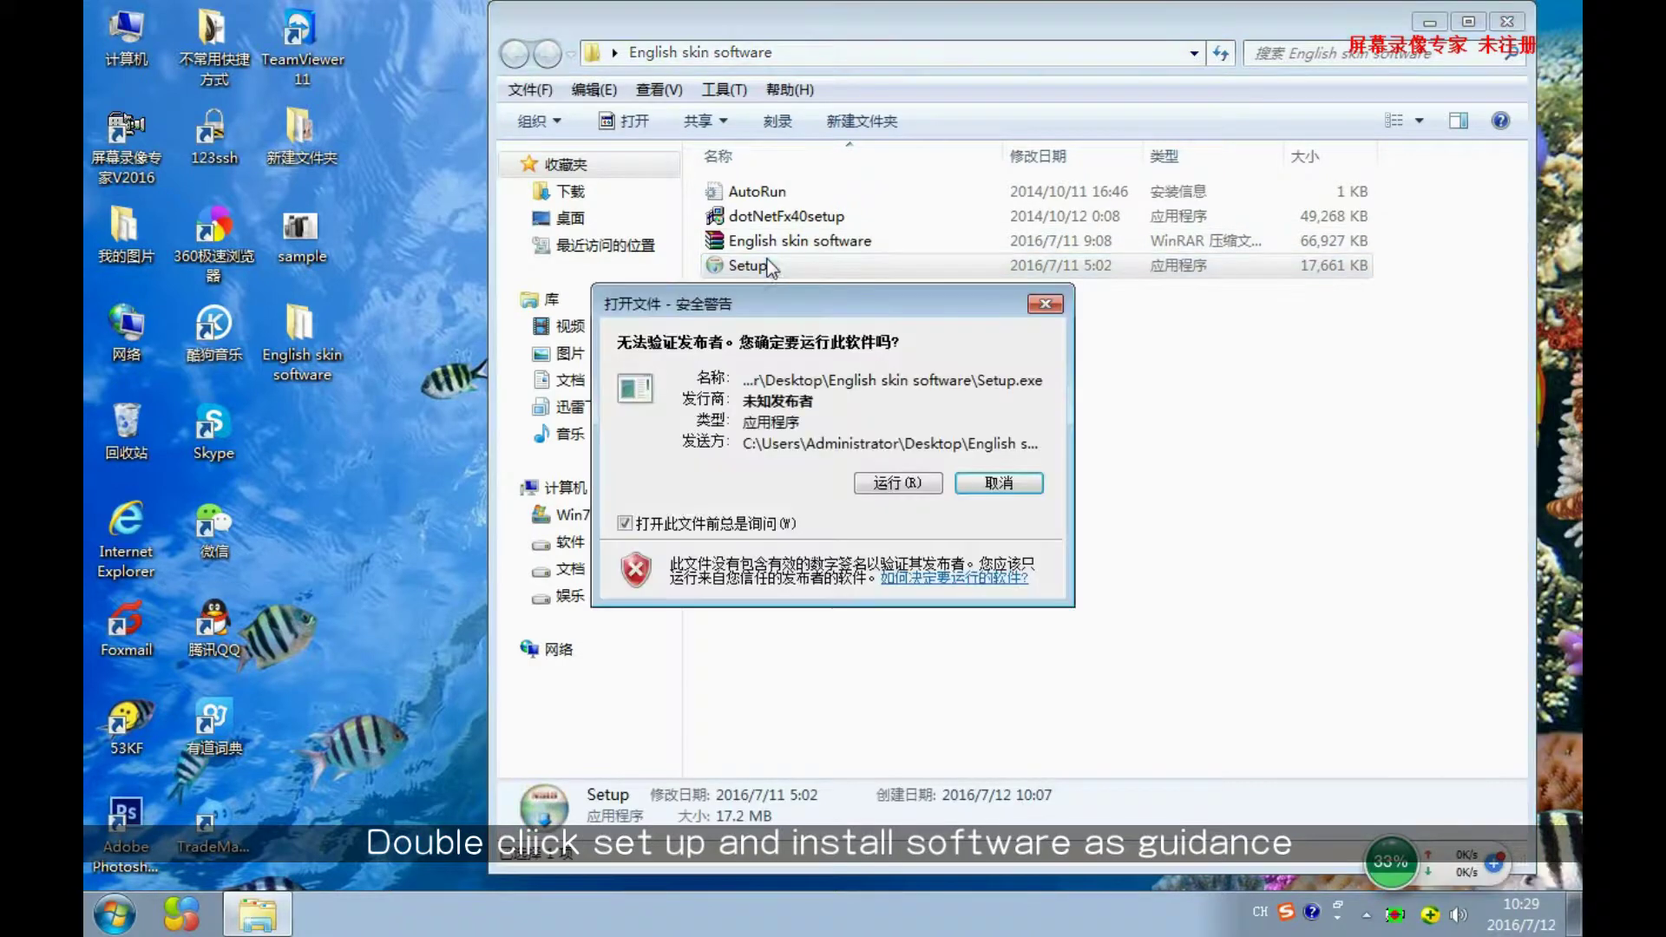
click(919, 483)
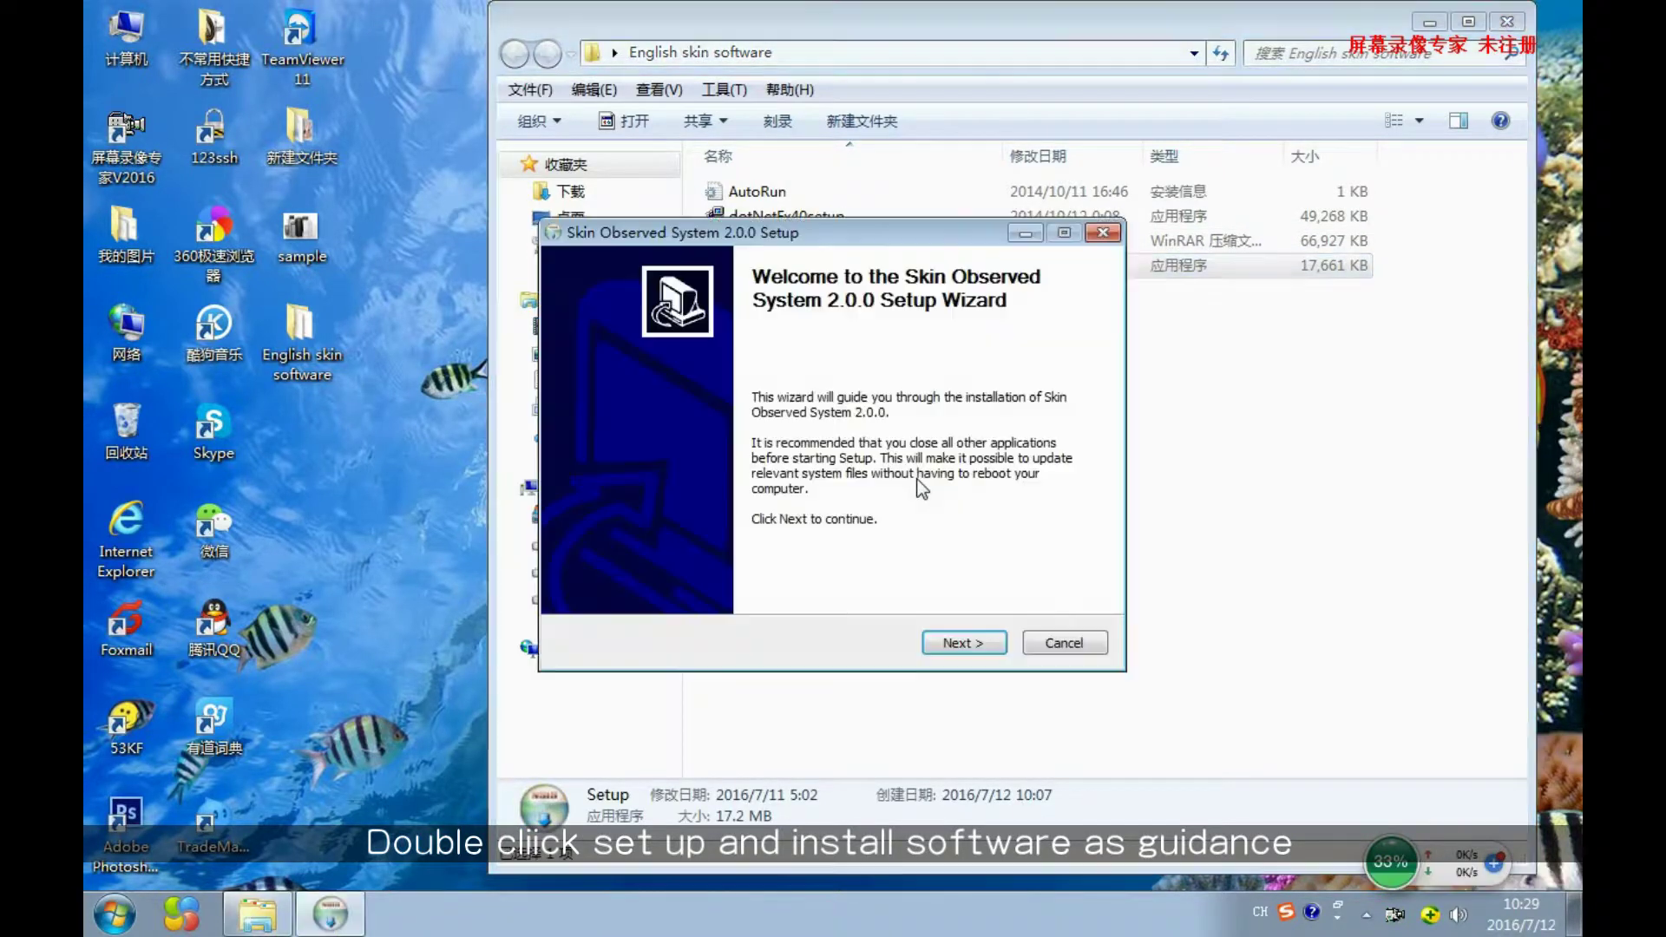
click(963, 642)
click(965, 643)
click(967, 644)
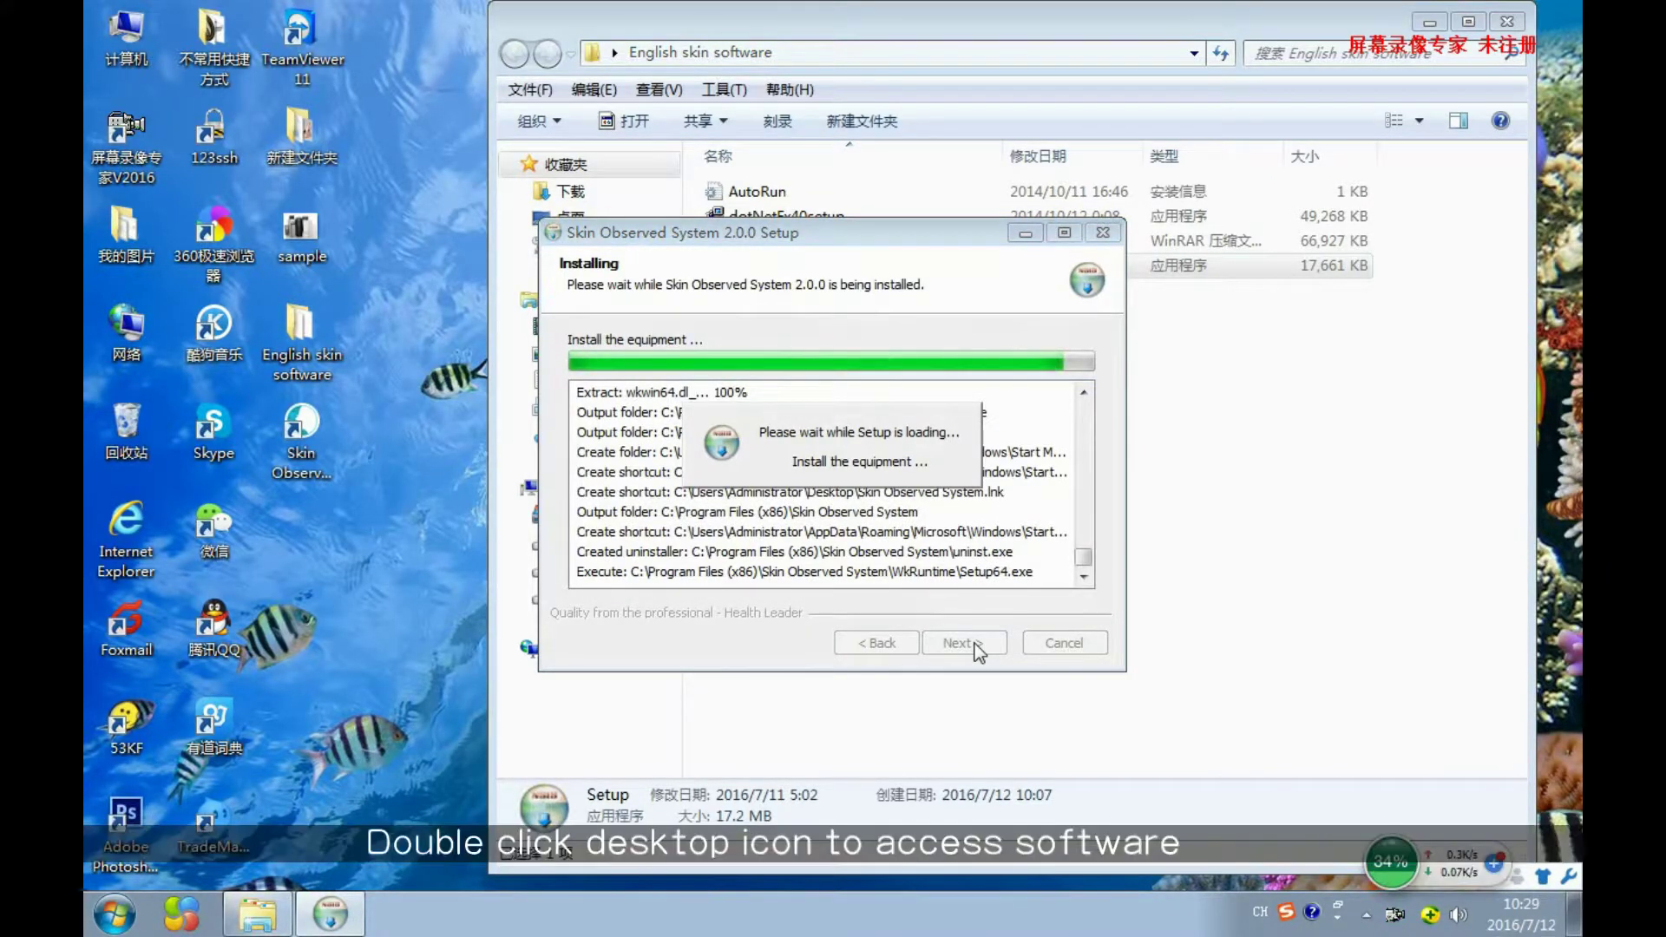
click(963, 643)
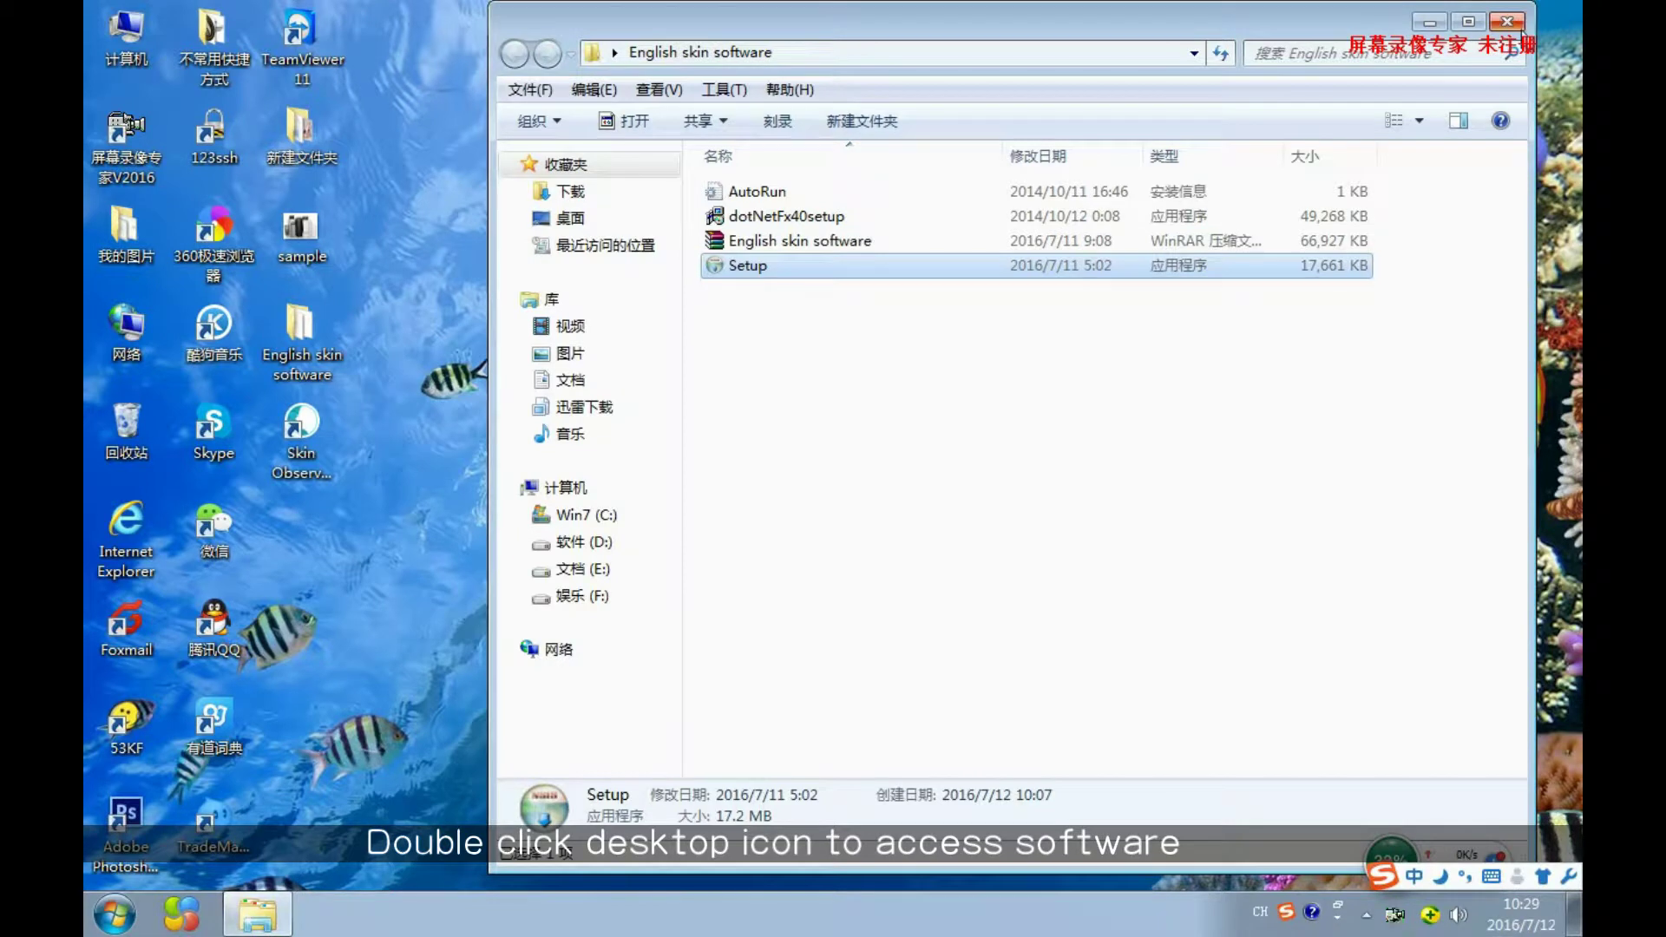
click(1509, 23)
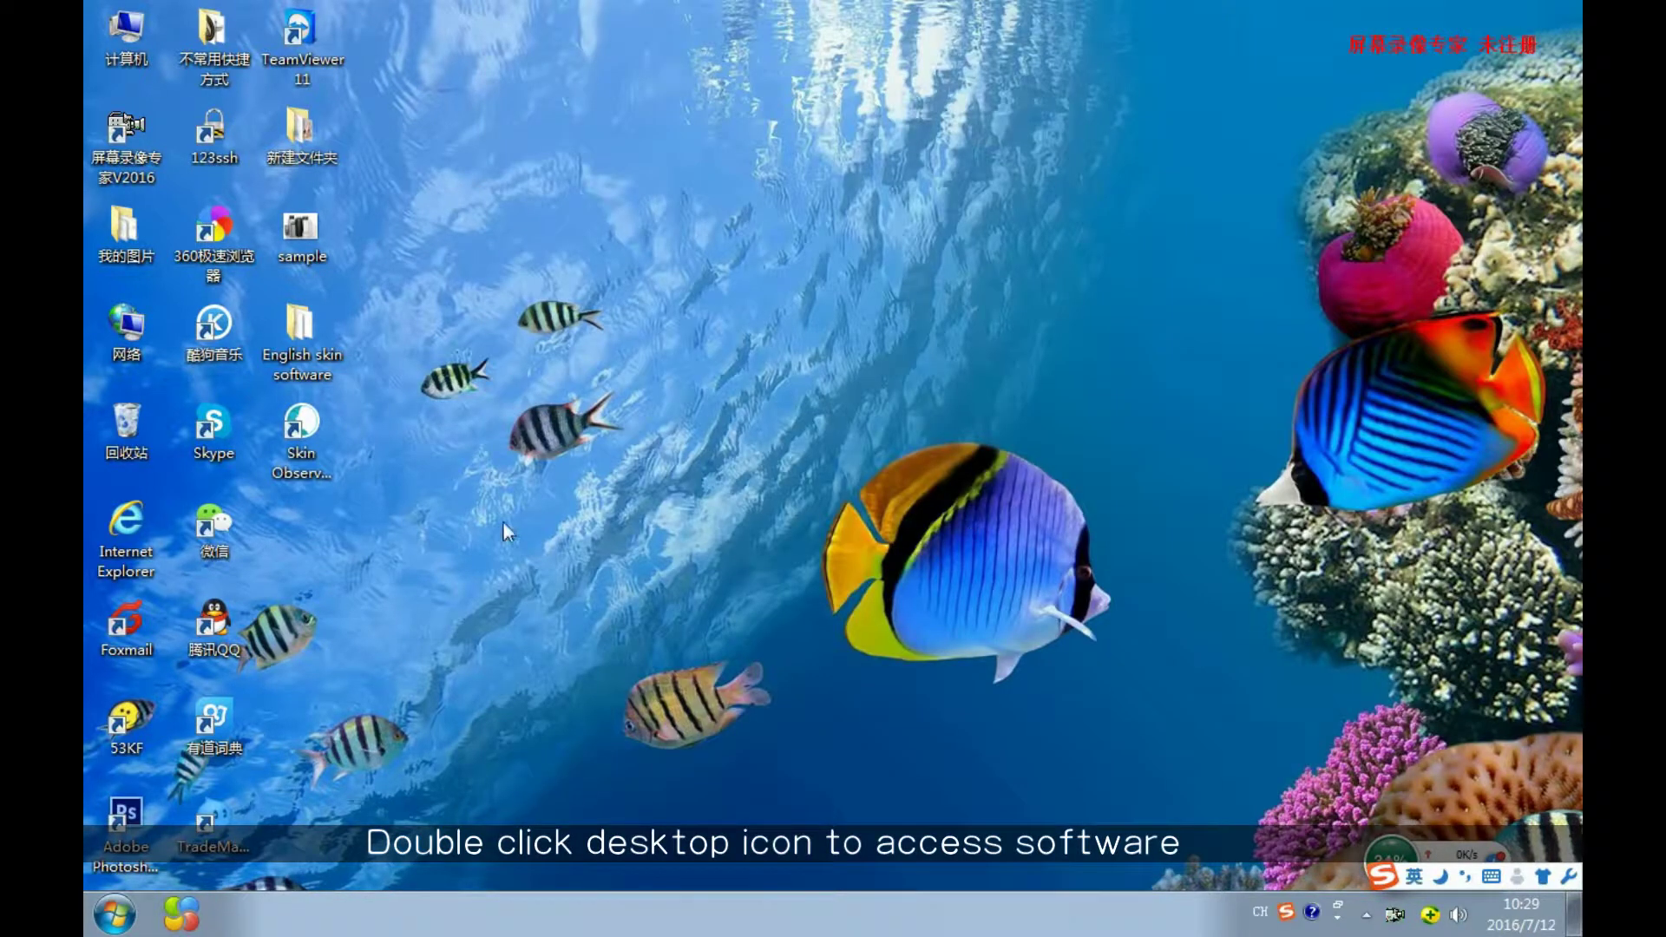
Launch Skin Observed System from its desktop shortcut.
click(321, 427)
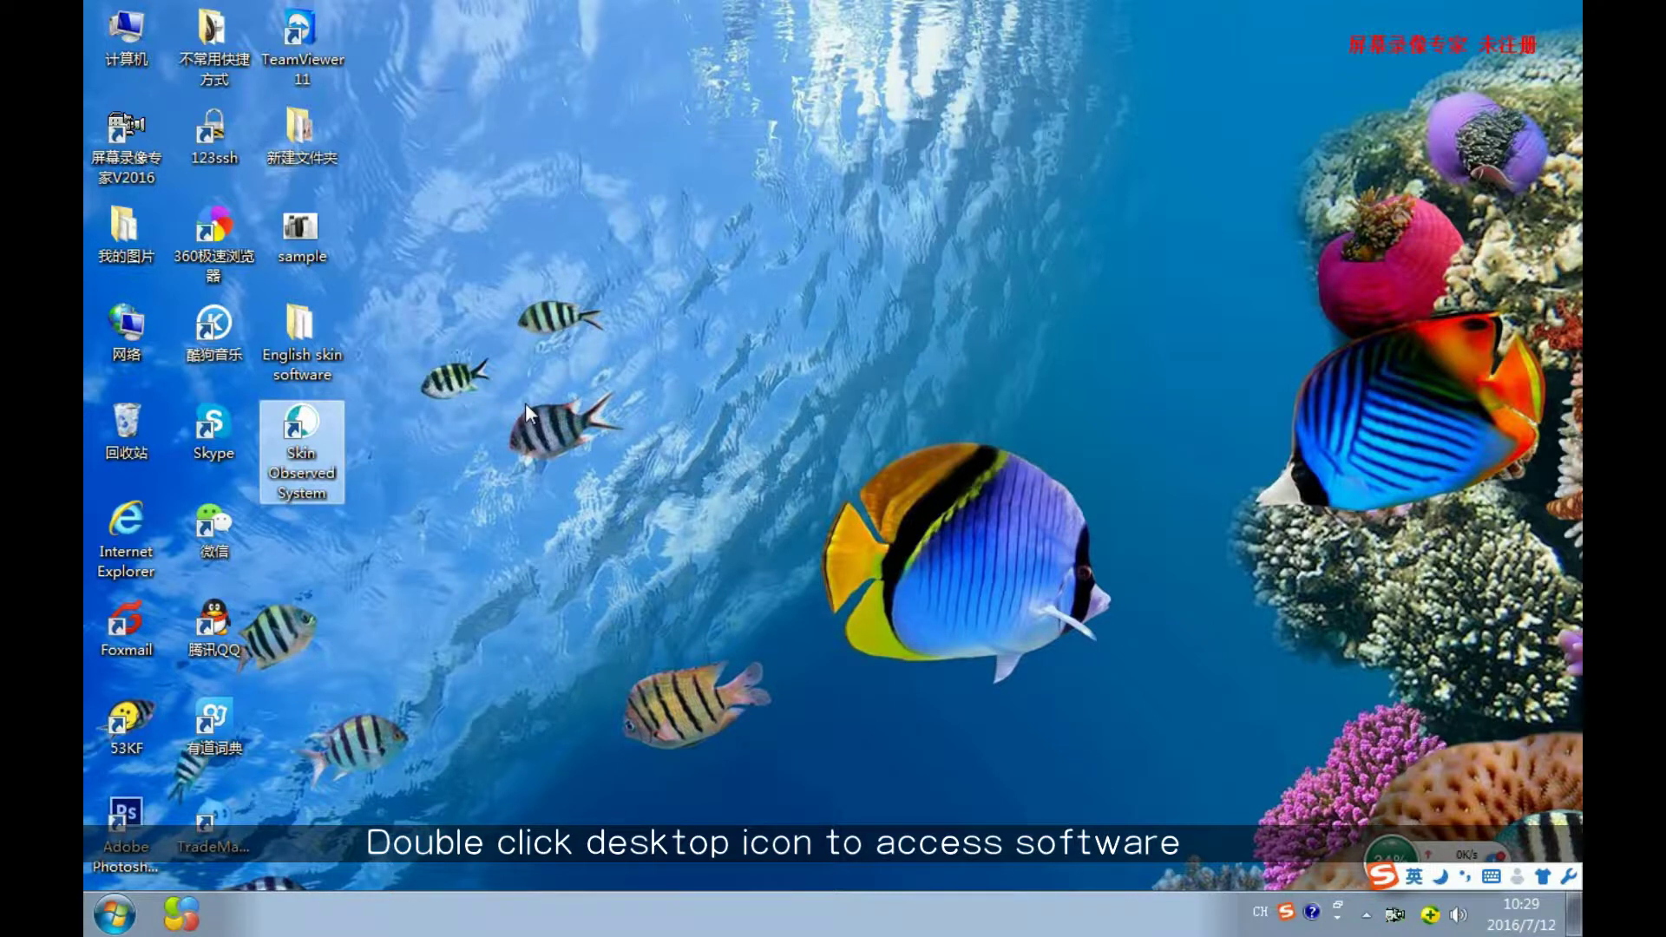
double_click(317, 422)
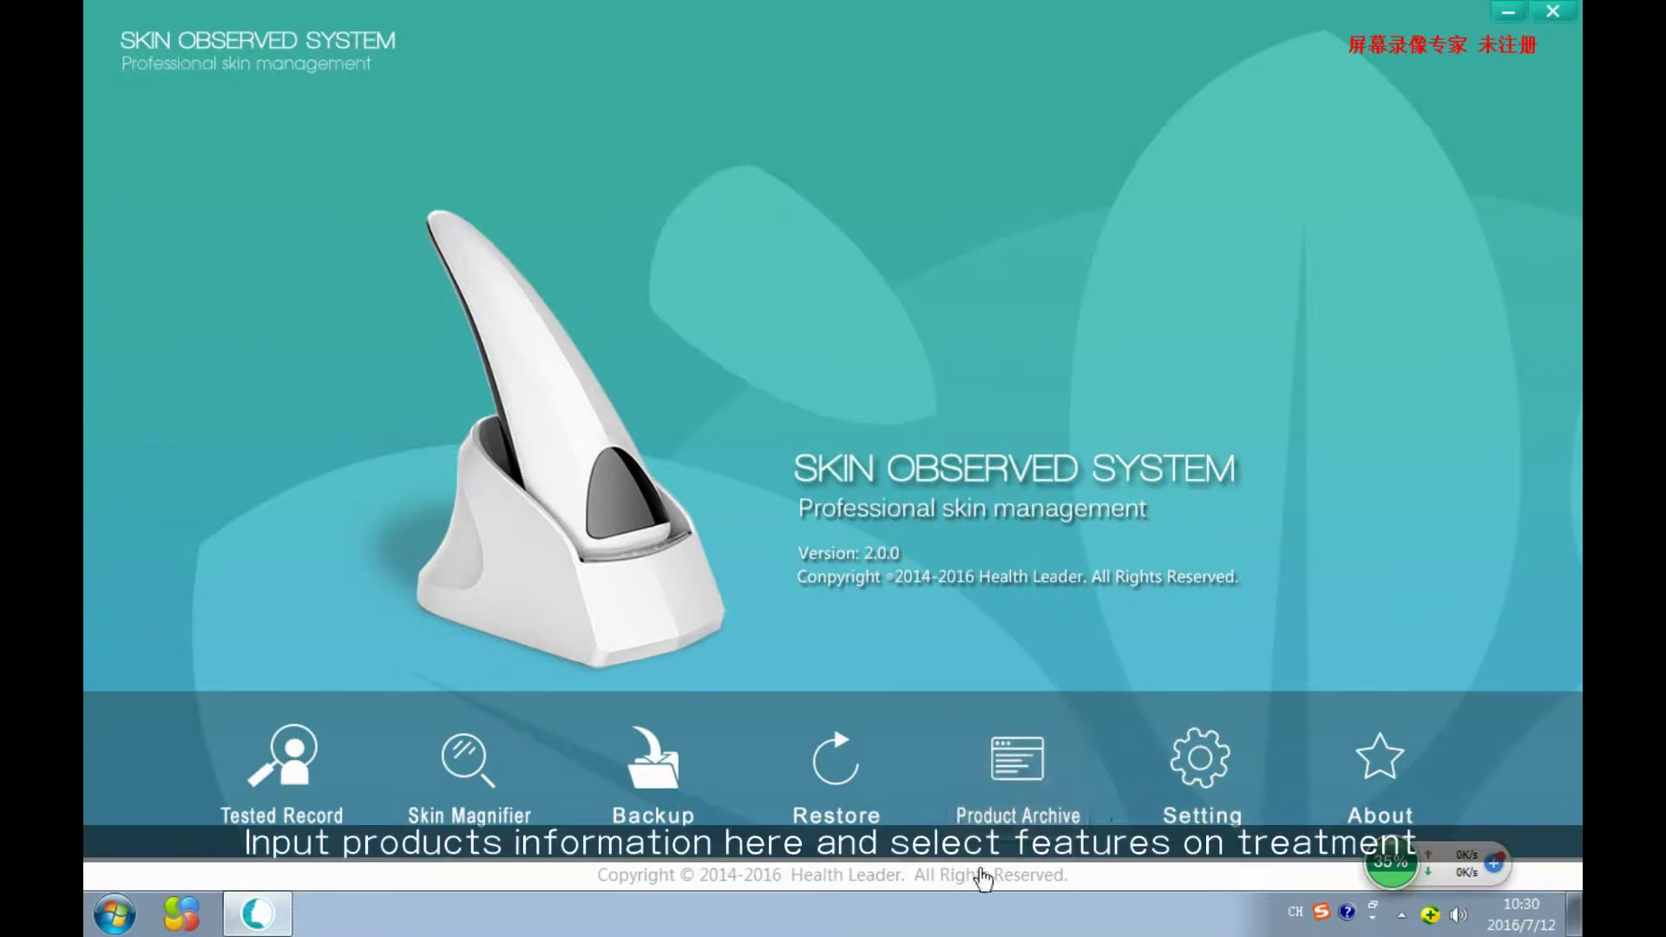
Add product K19 in Product Archive: series 'Acne treat', category 'ABC', name 'ABC acne remove cream', 120ml.
click(1017, 794)
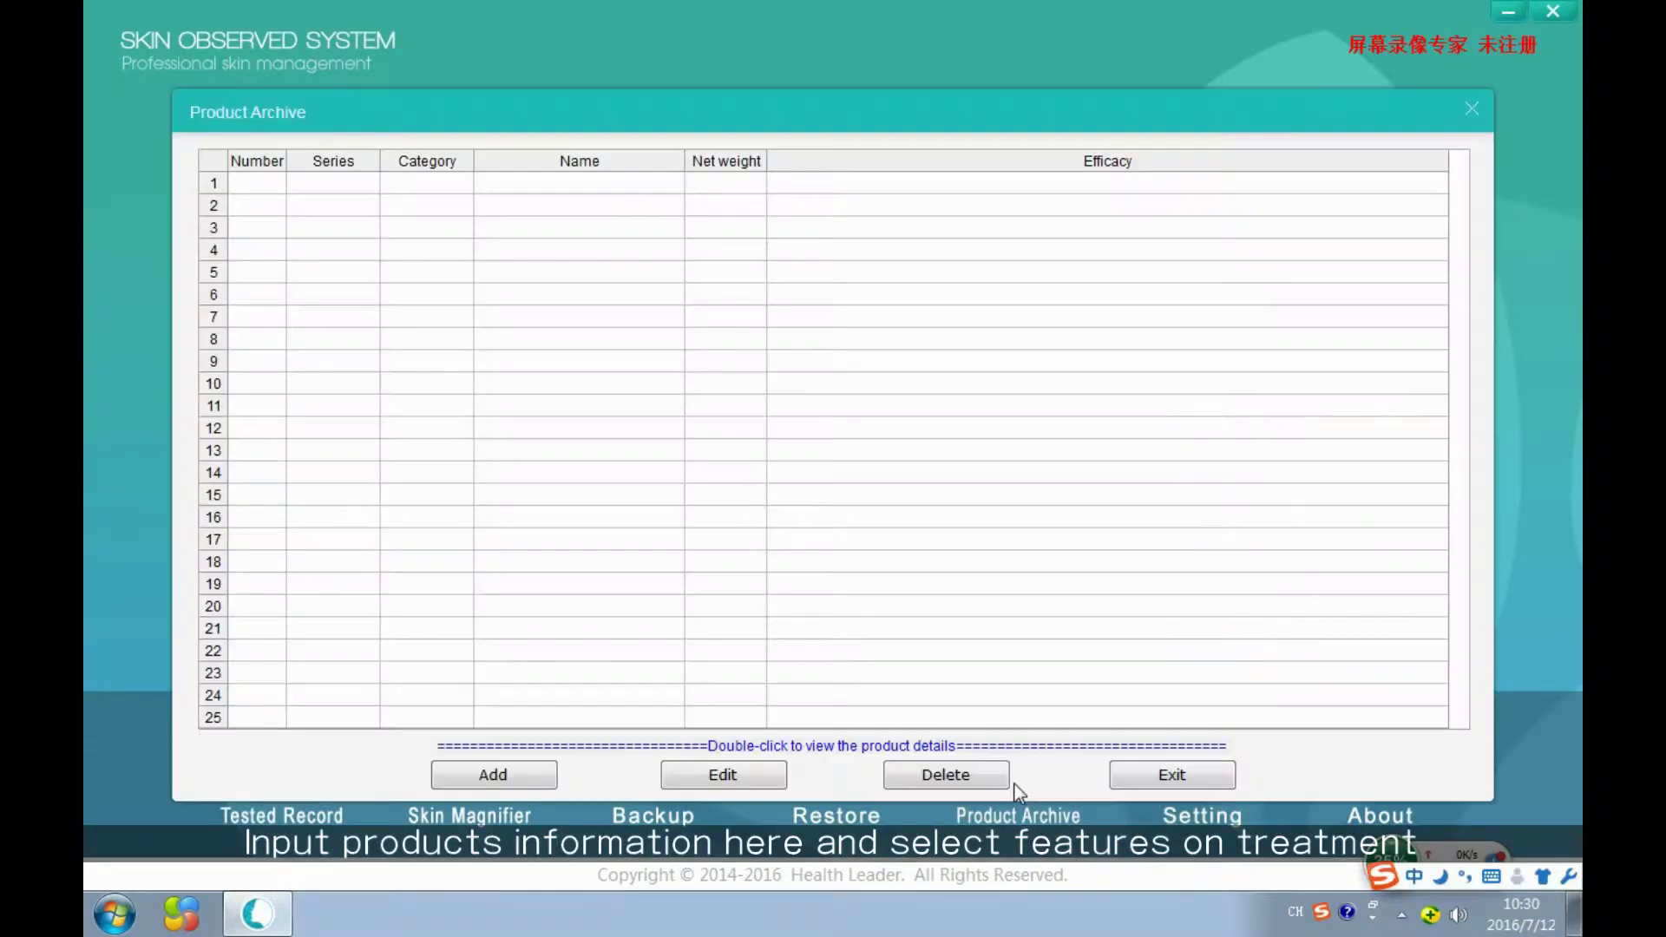
click(511, 779)
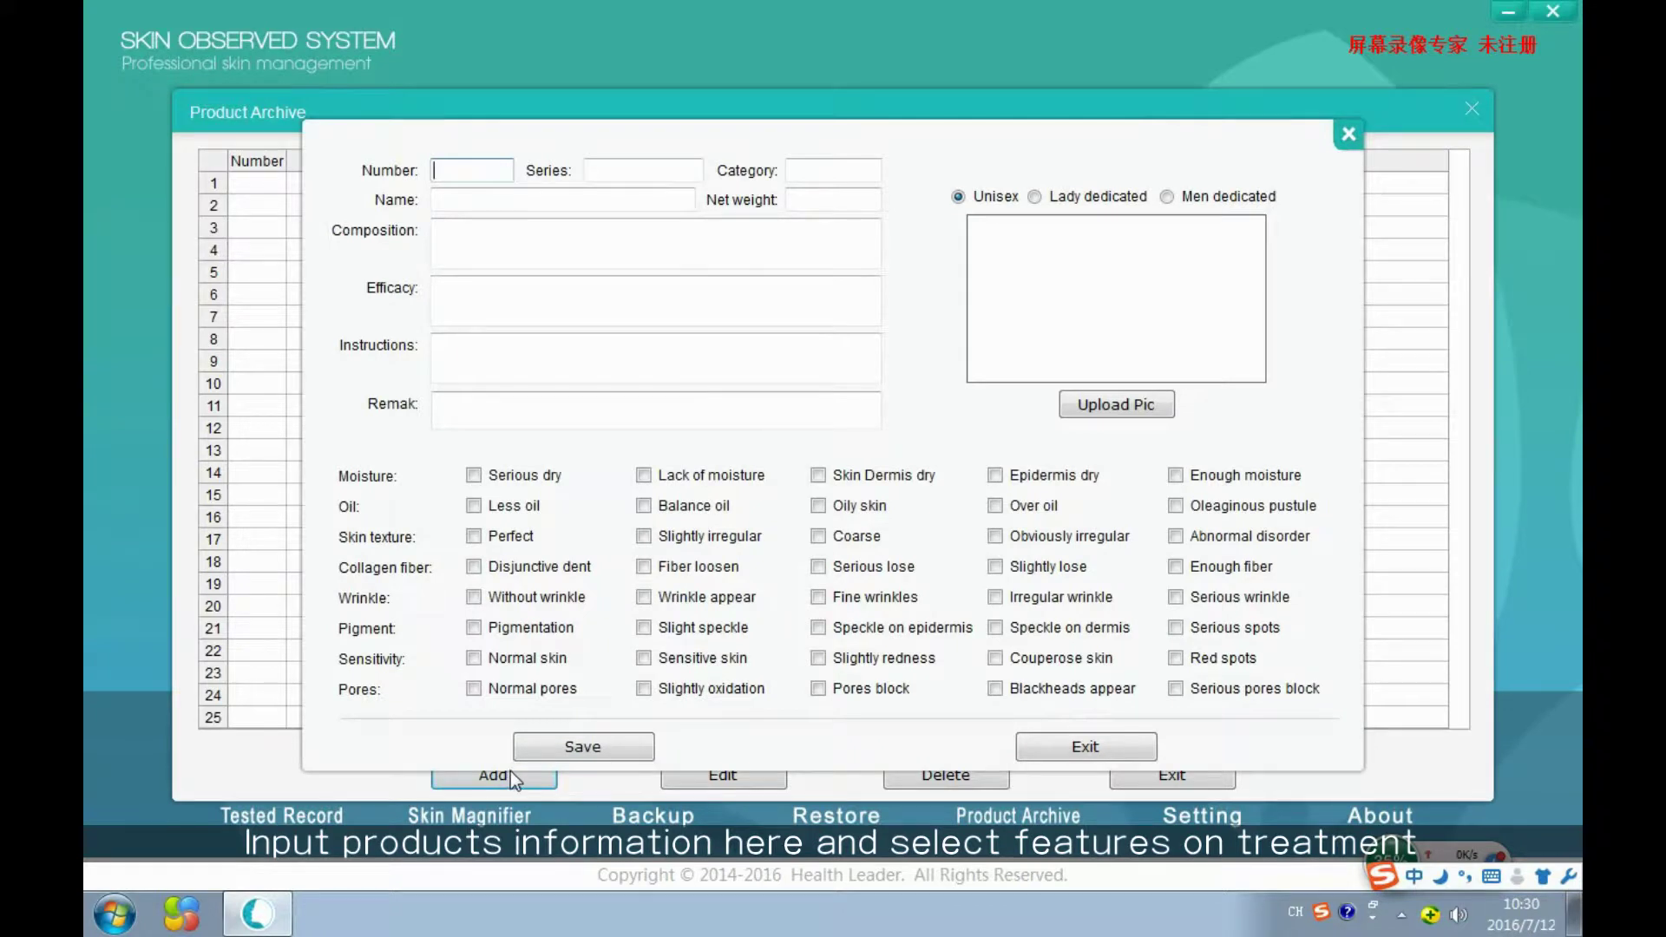
text(K19)
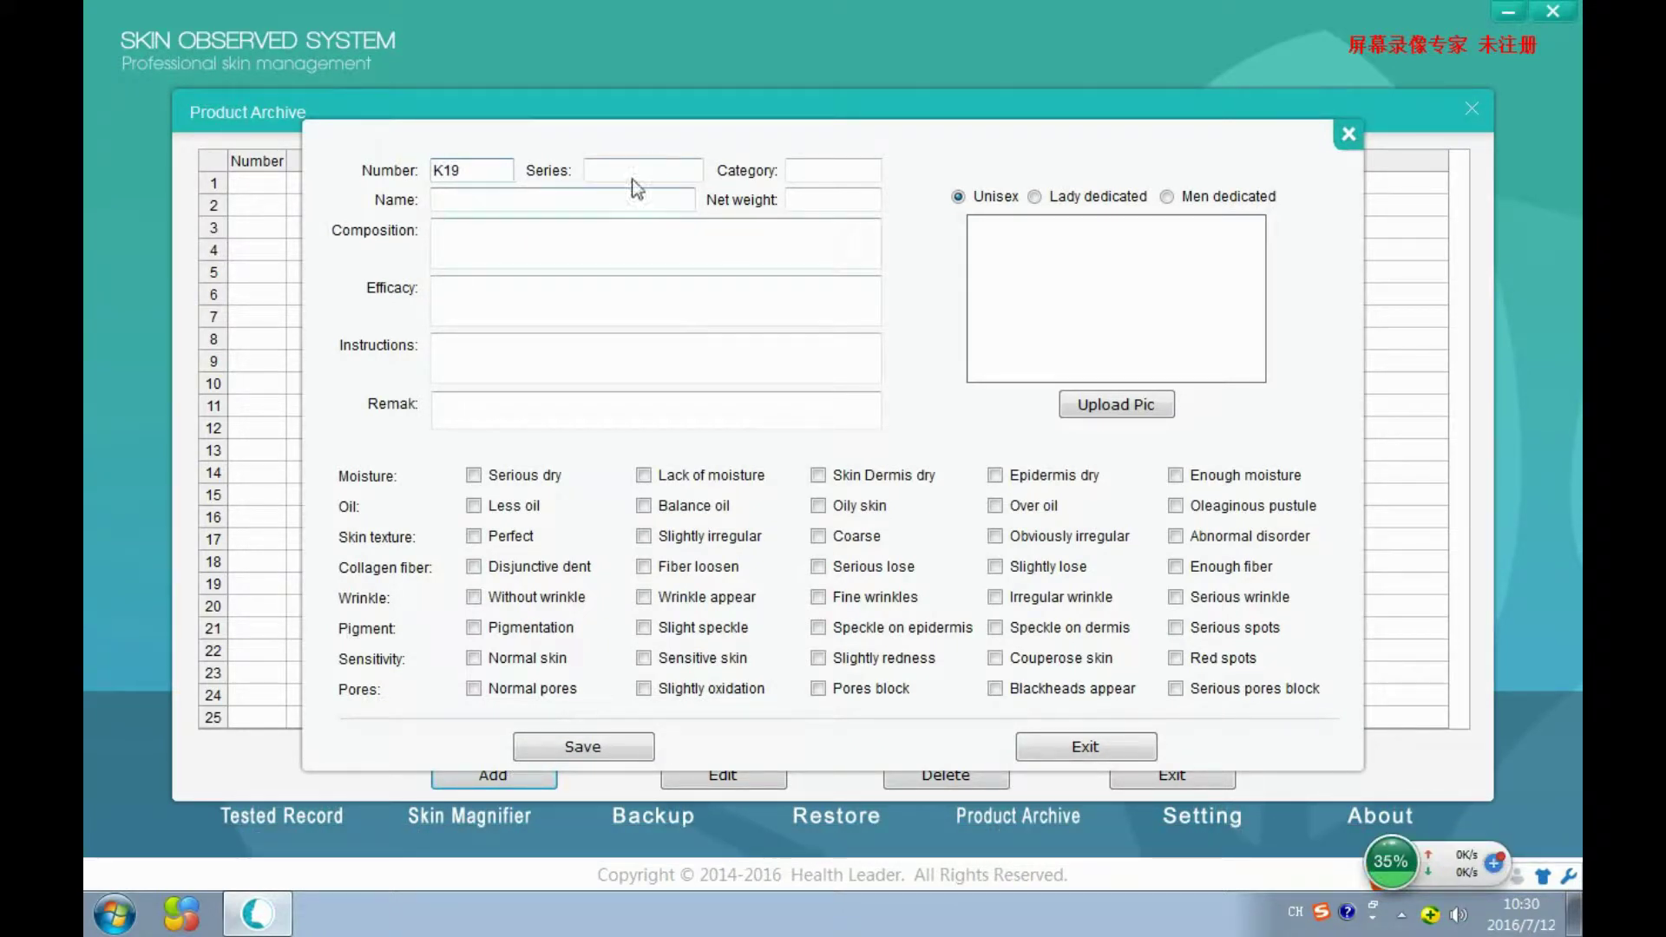
click(633, 171)
text(Acne treatment)
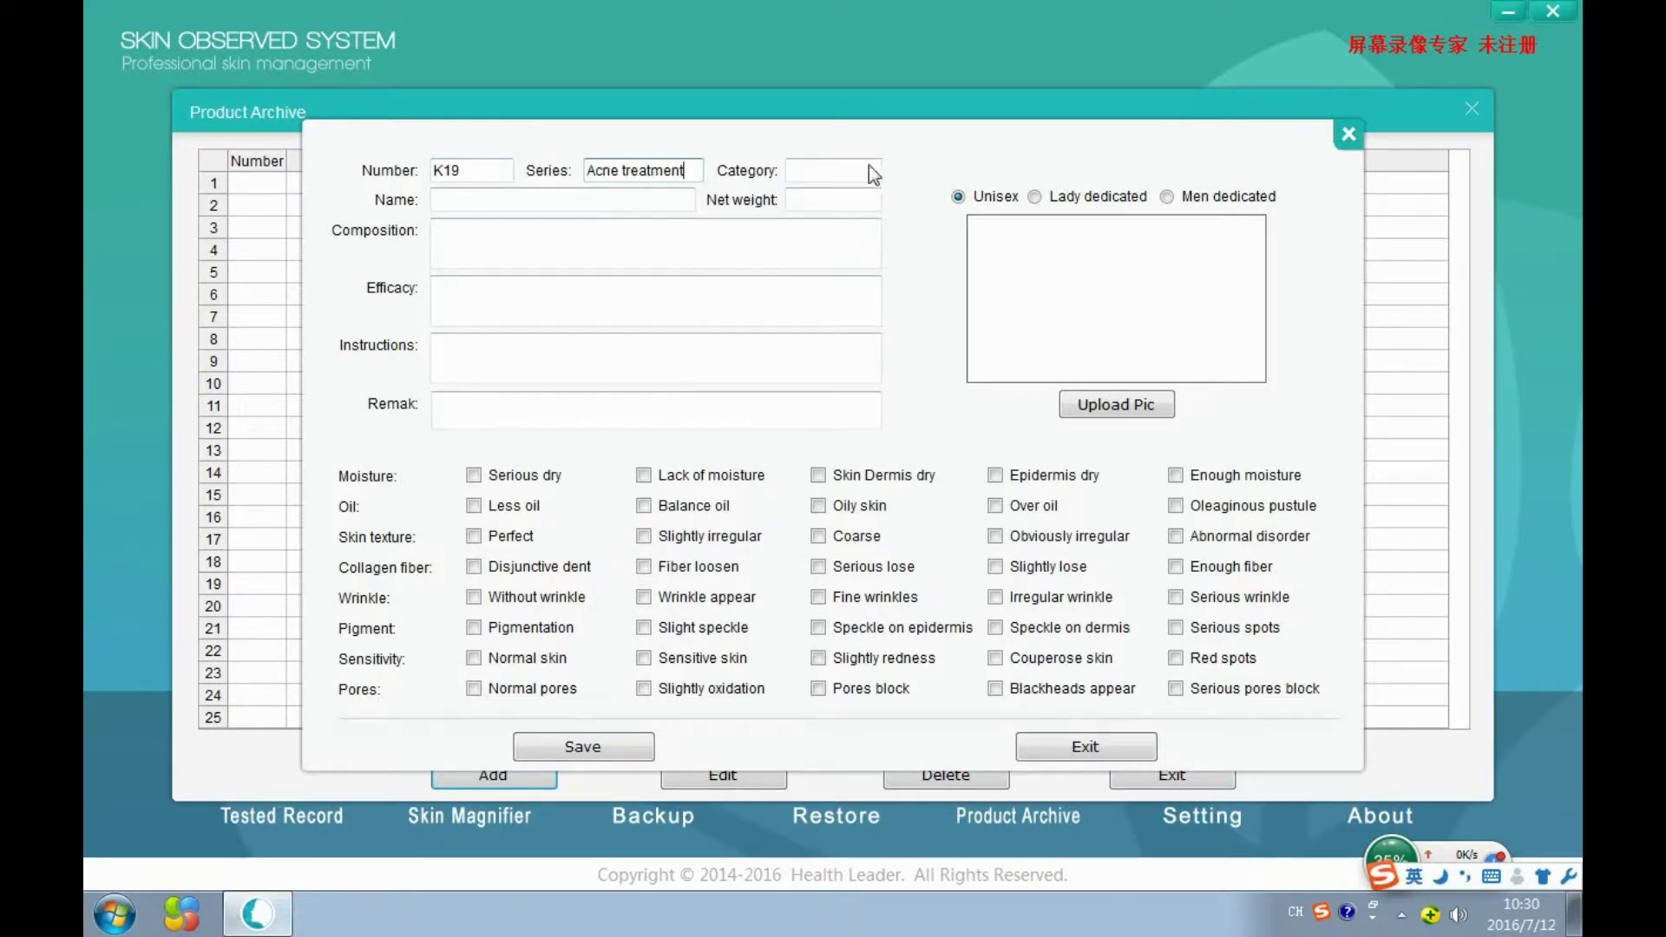
click(863, 169)
text(ABC)
click(584, 198)
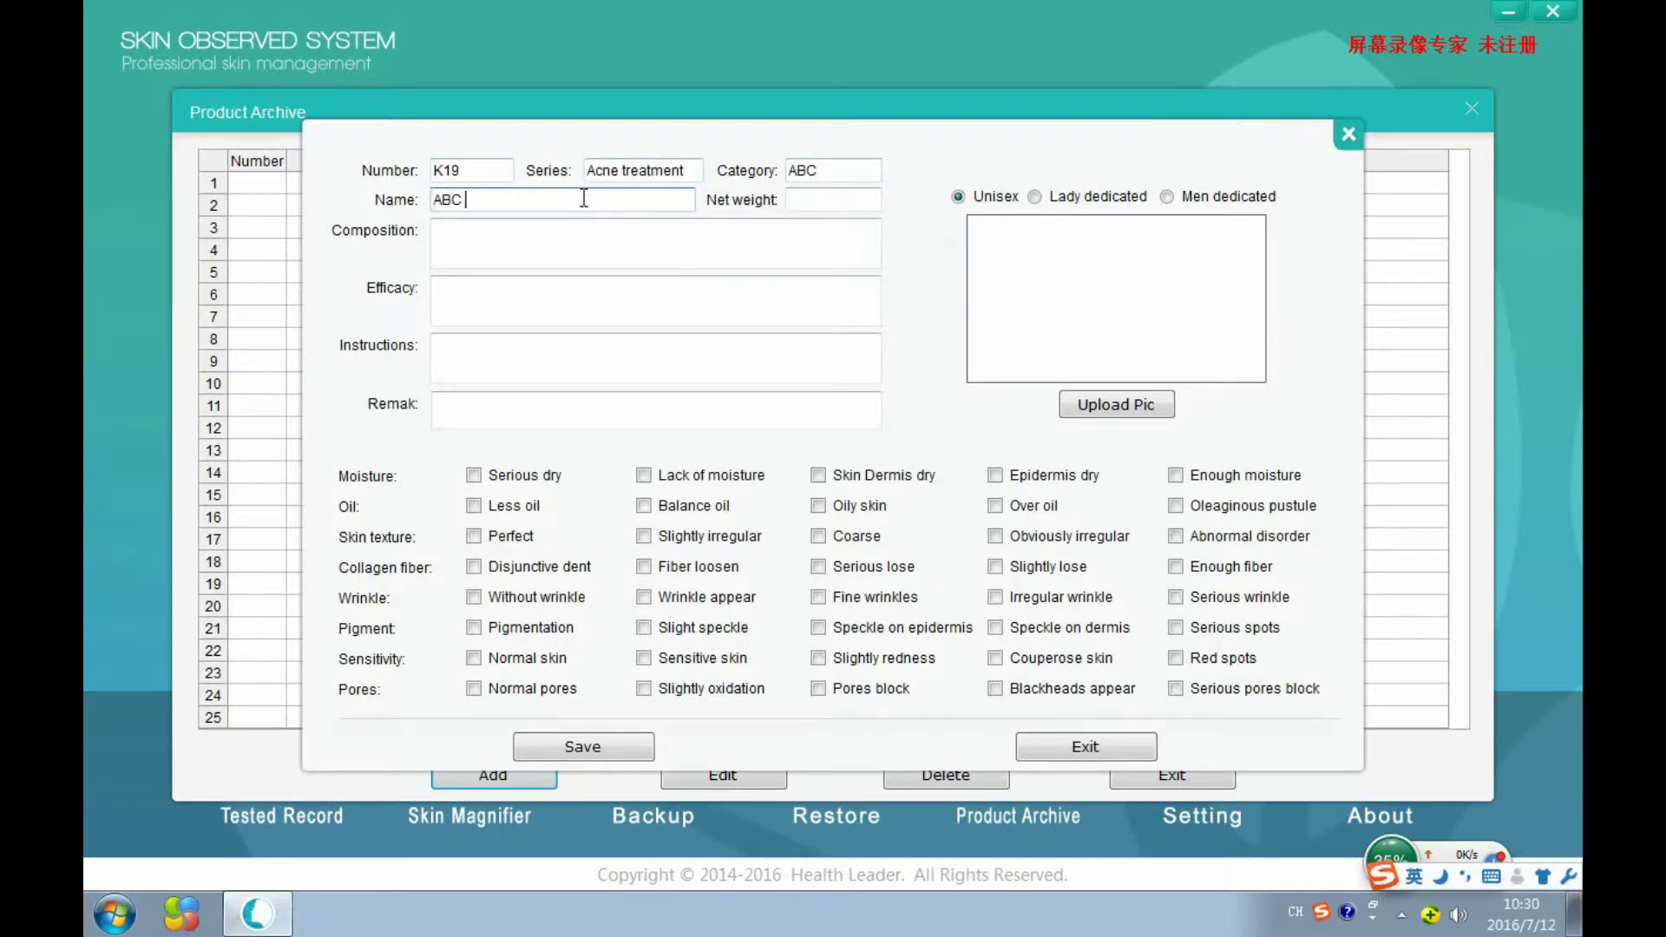
text(ABC acne remove cream)
click(831, 199)
text(120ml)
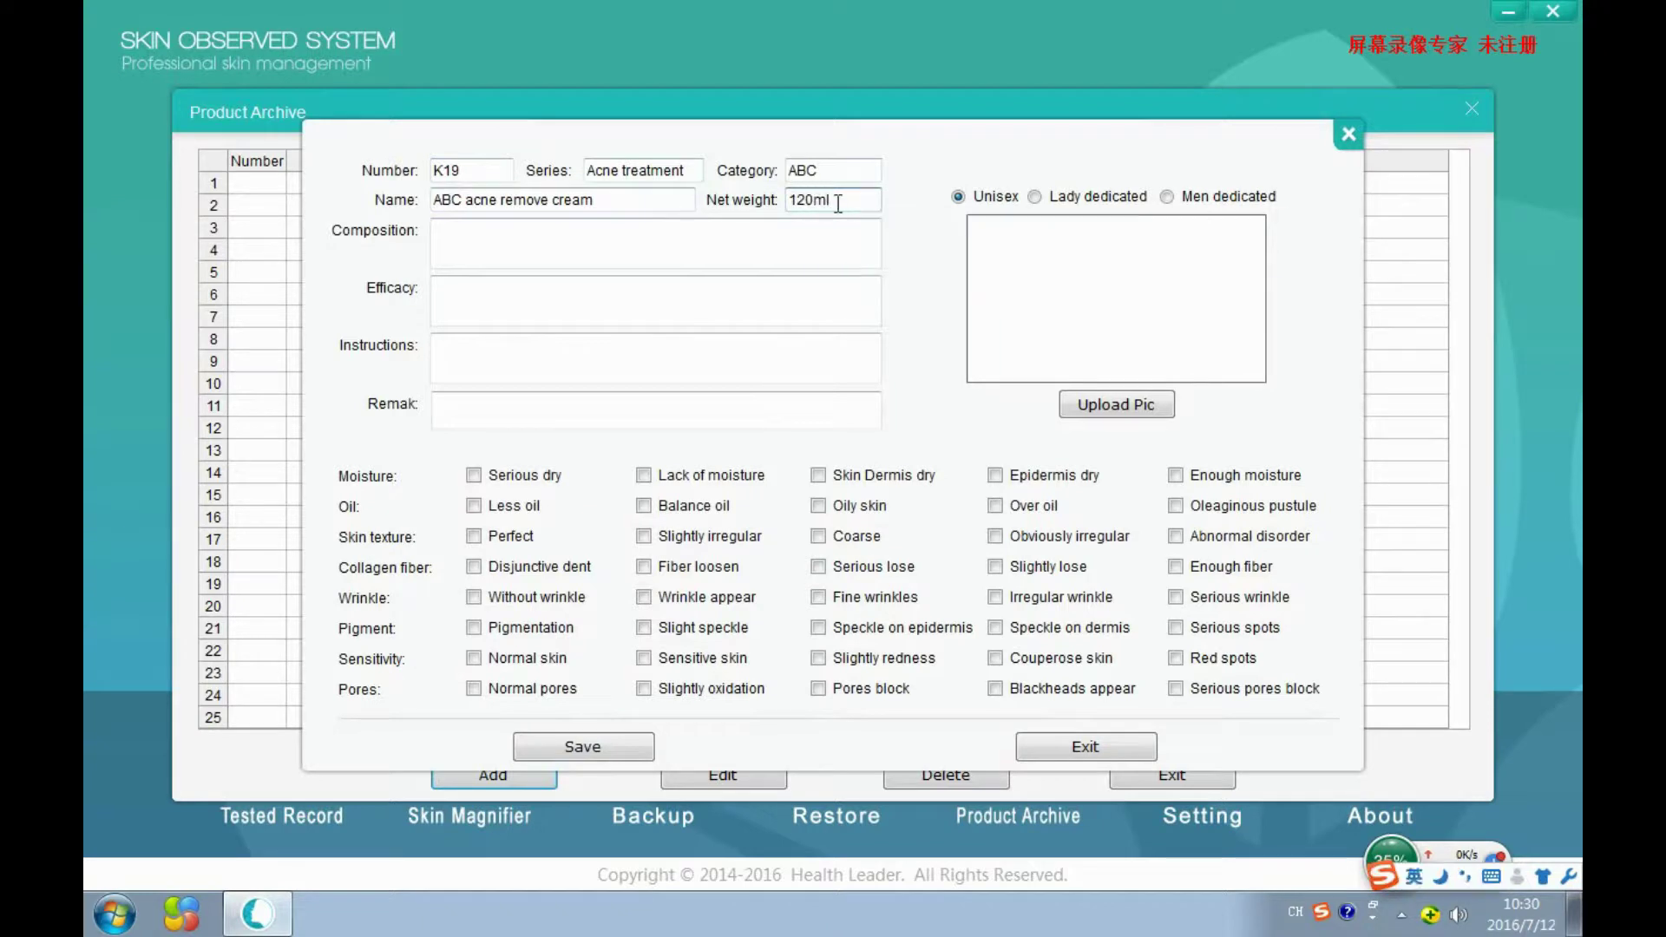
Enter the composition, efficacy 'Against acne and pores swell' and instructions 'for 25 - 35 years old lady use'.
click(681, 253)
text(For all acne )
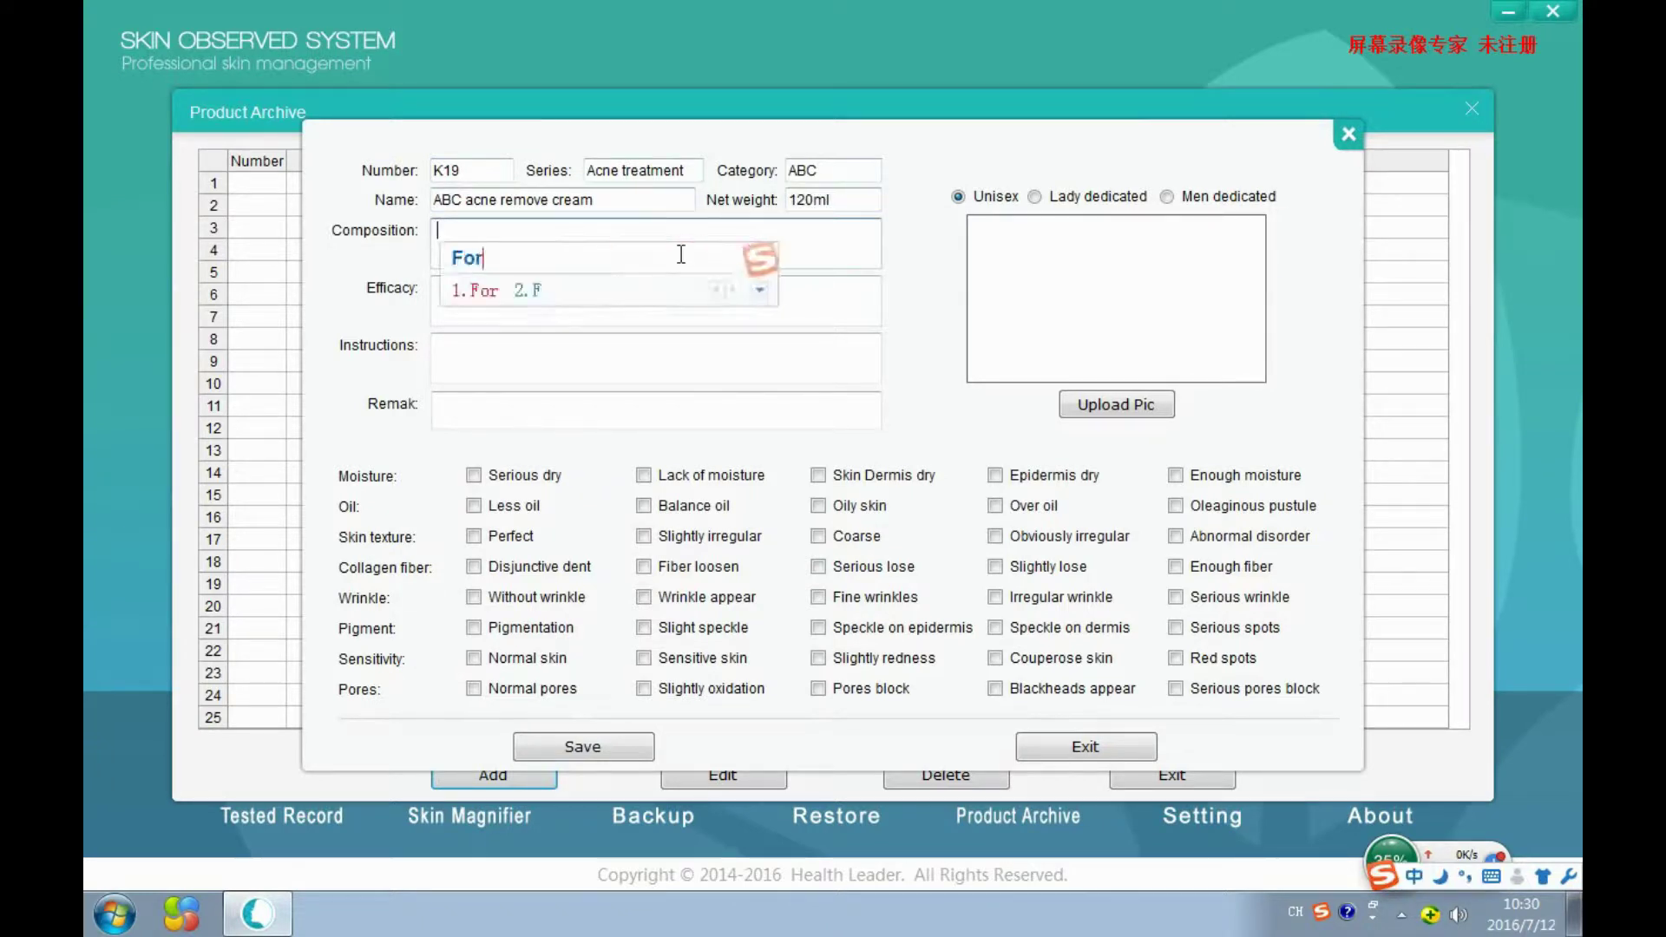
text(skin and pores swell skin use)
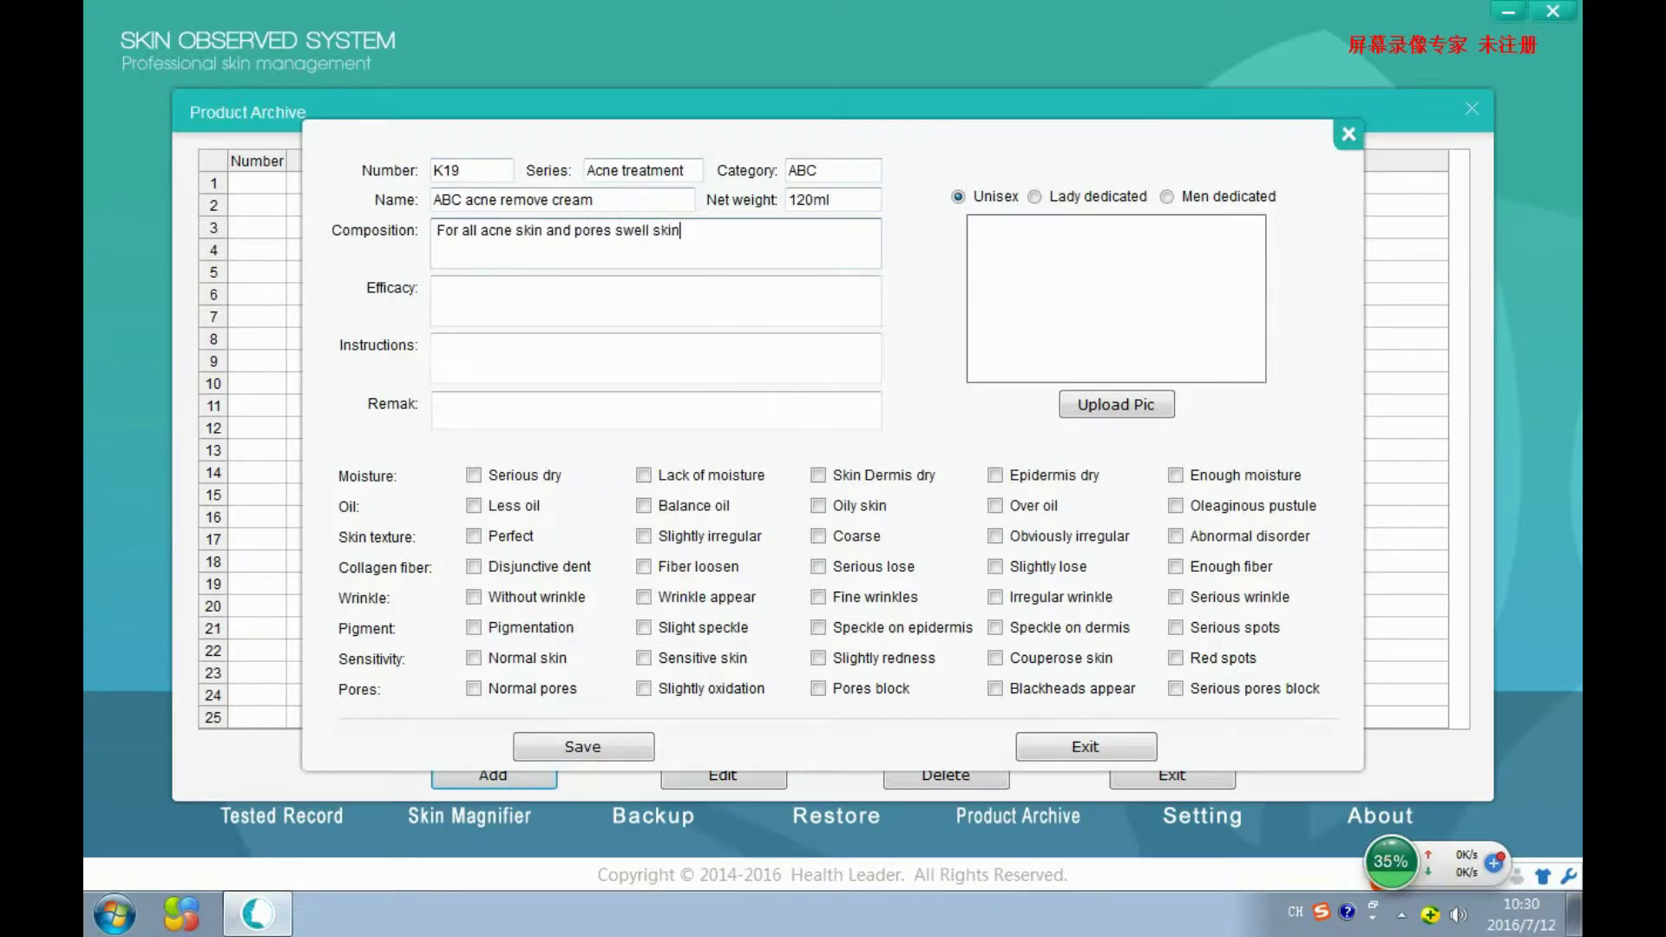
click(707, 305)
text(Against acne and por)
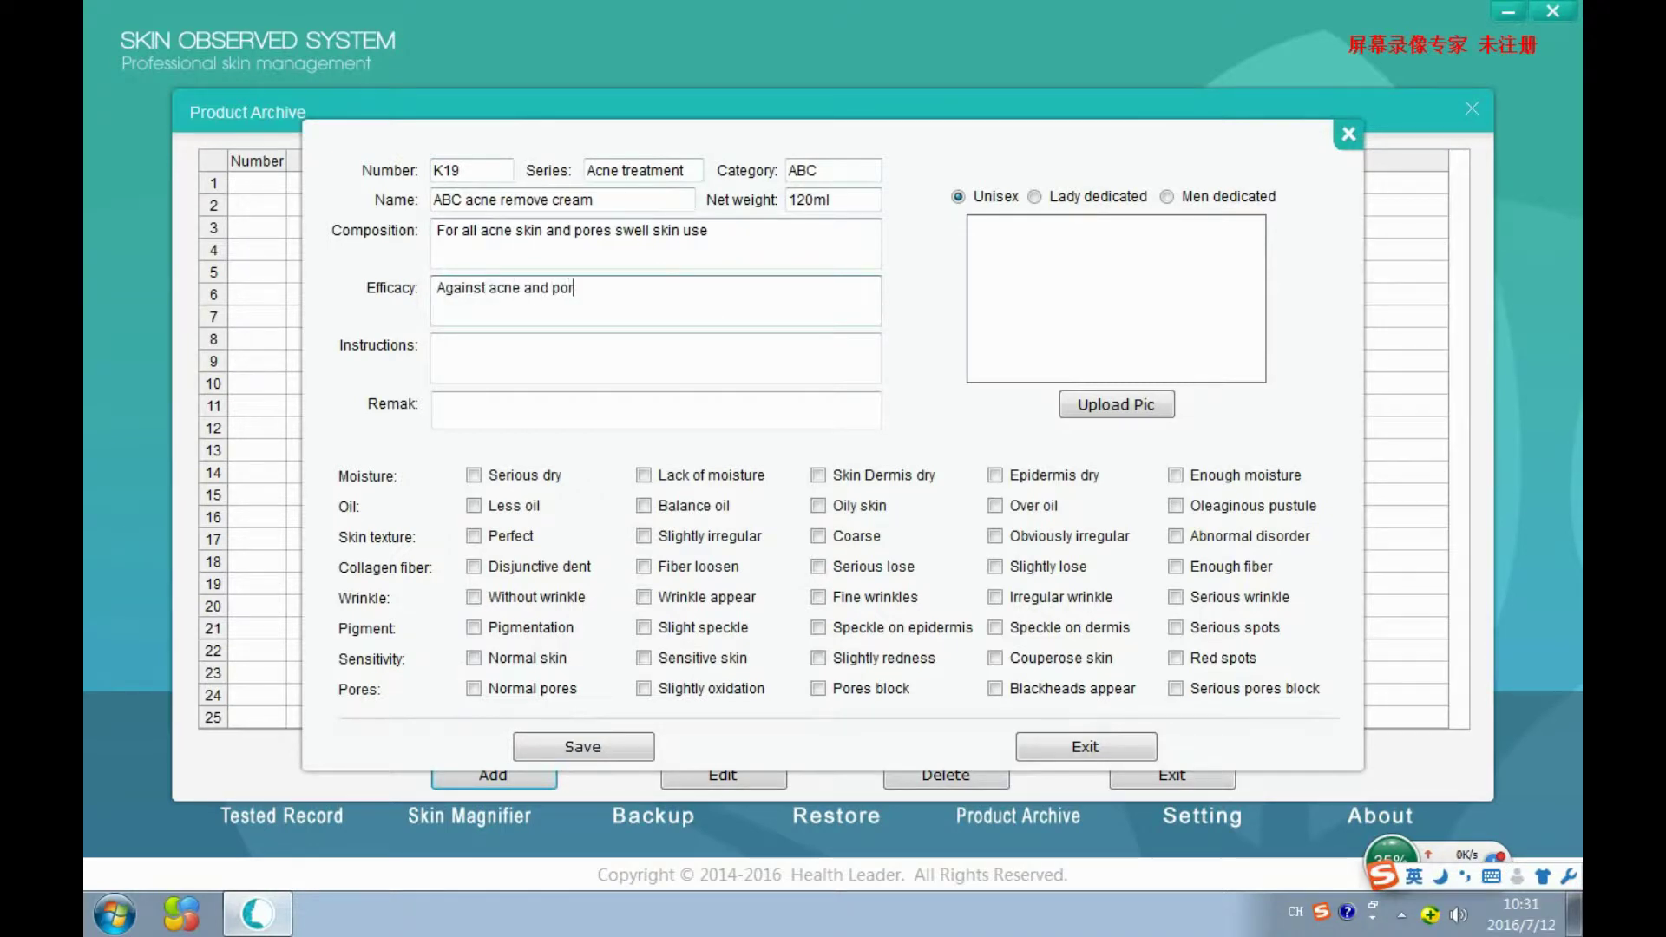
text(es swell)
click(692, 363)
text(for 25 - 35 years old la)
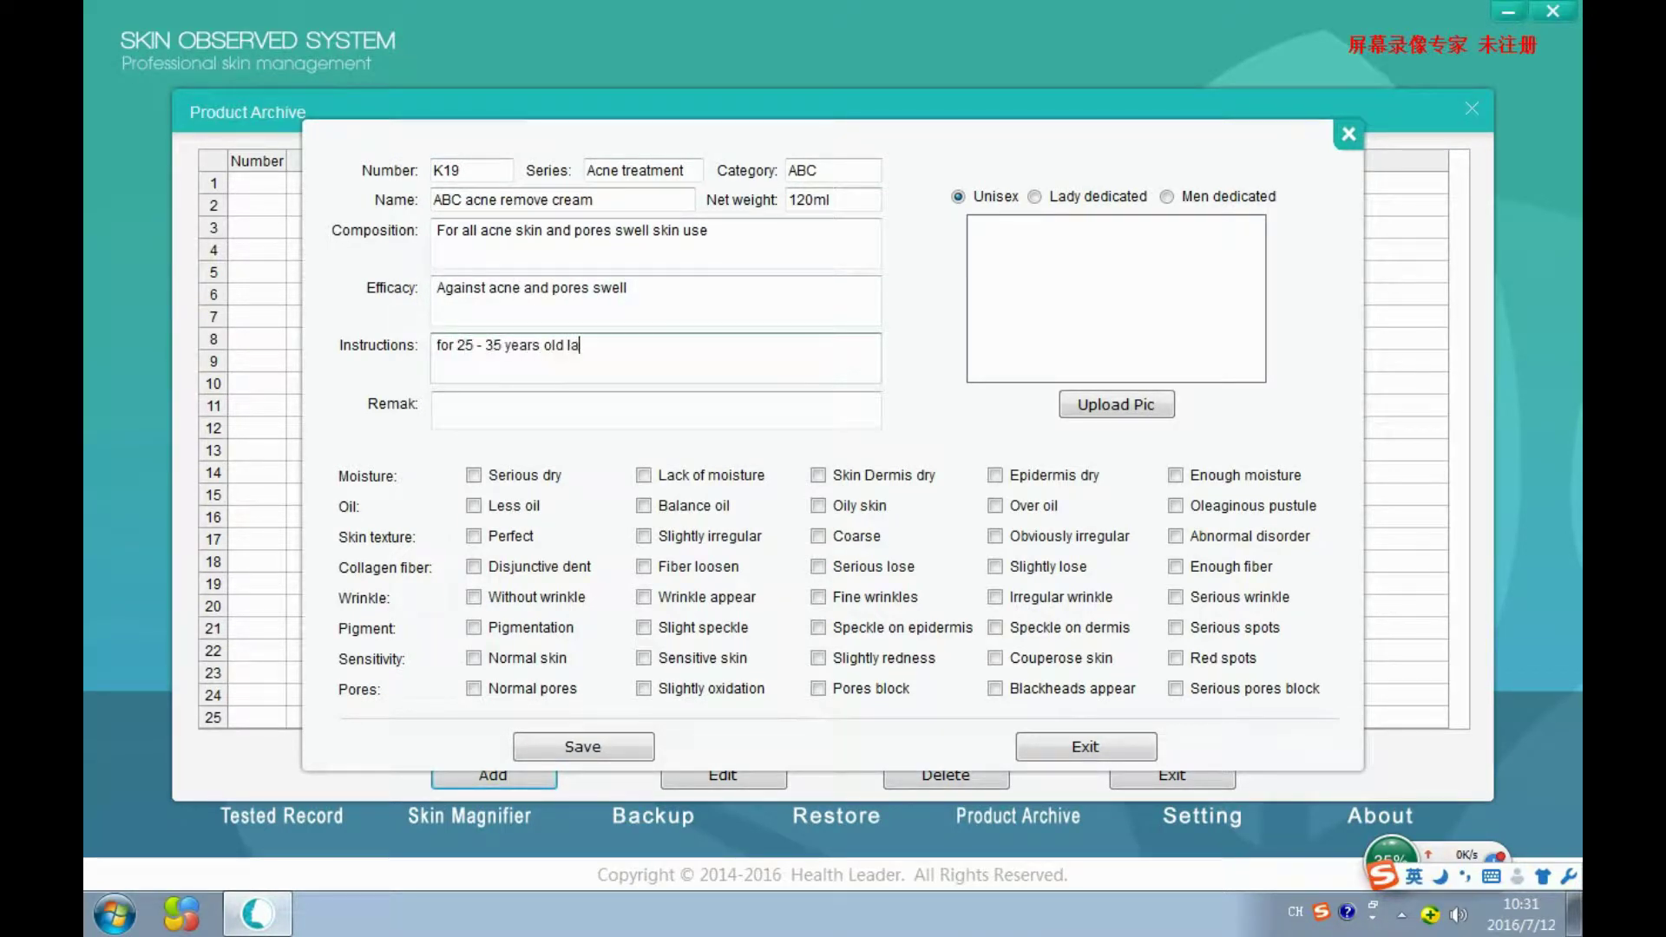
text(dy use)
click(698, 417)
Attach the sample picture, tick oleaginous pustules treatment, and save product K19.
click(1084, 404)
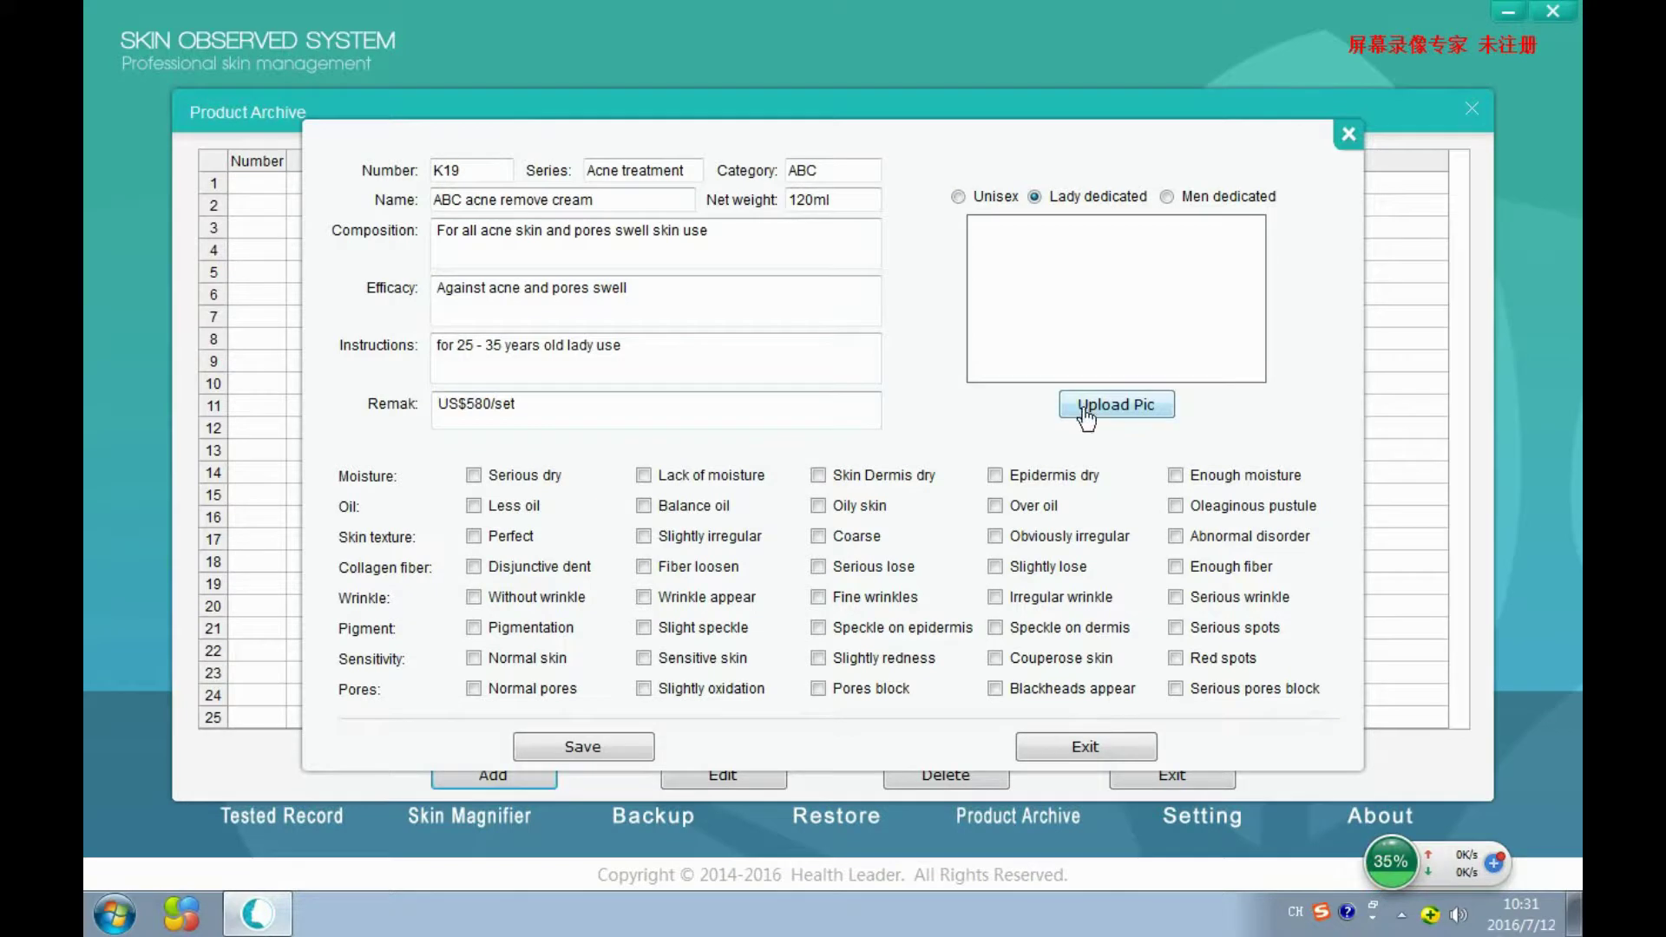
click(602, 545)
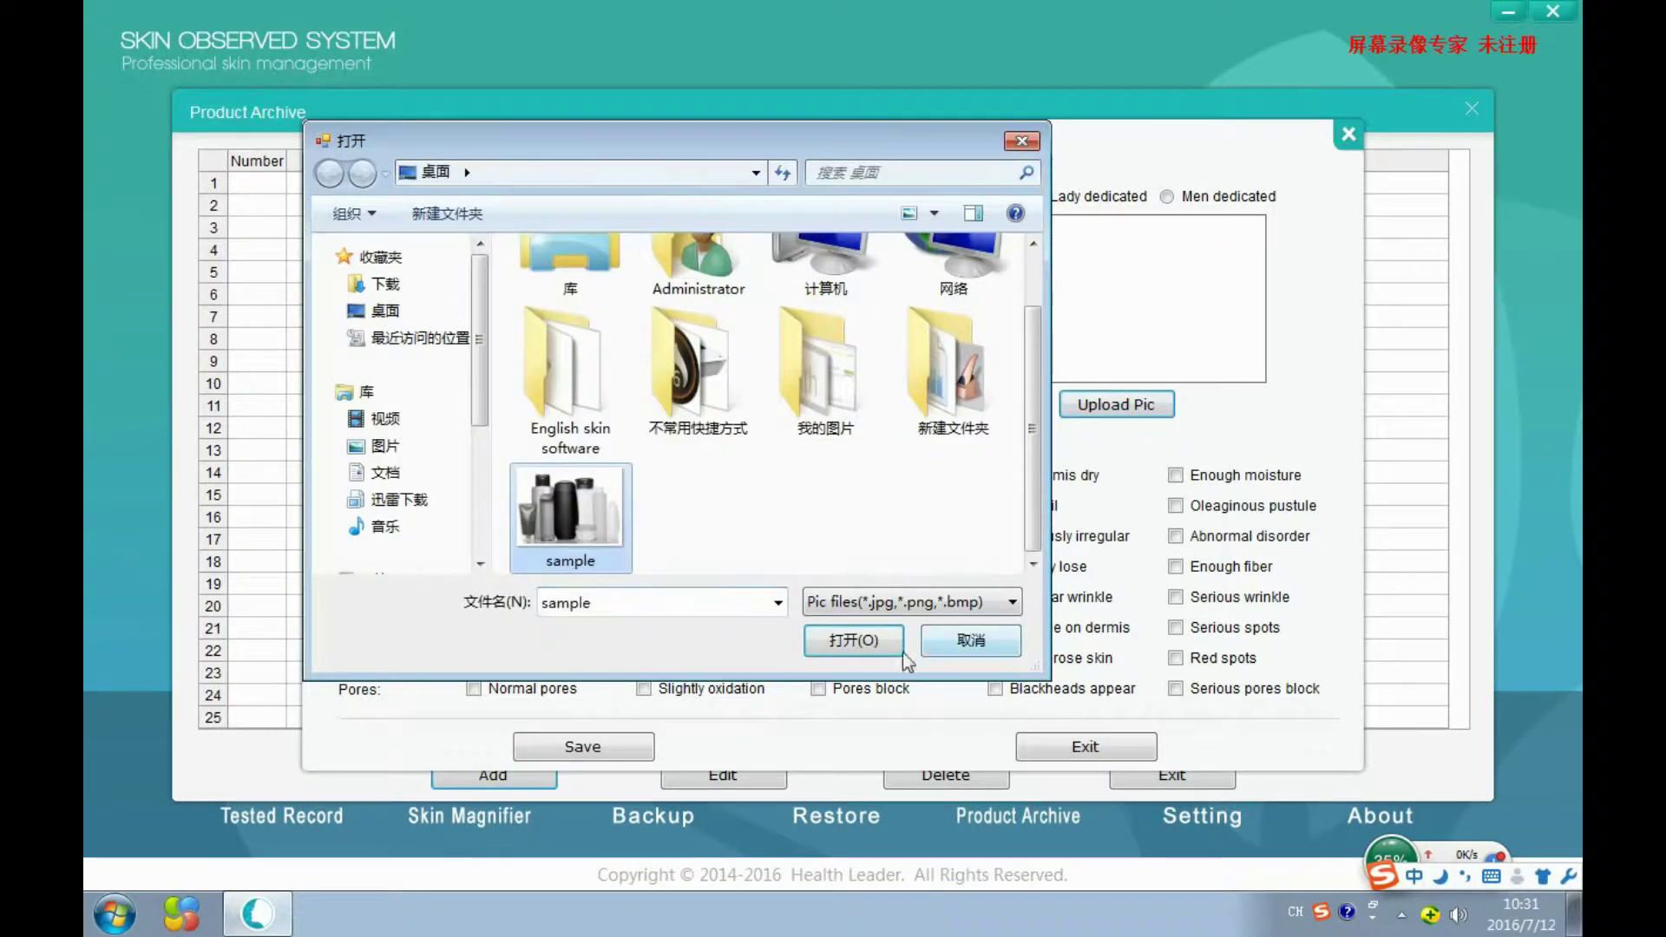
click(854, 639)
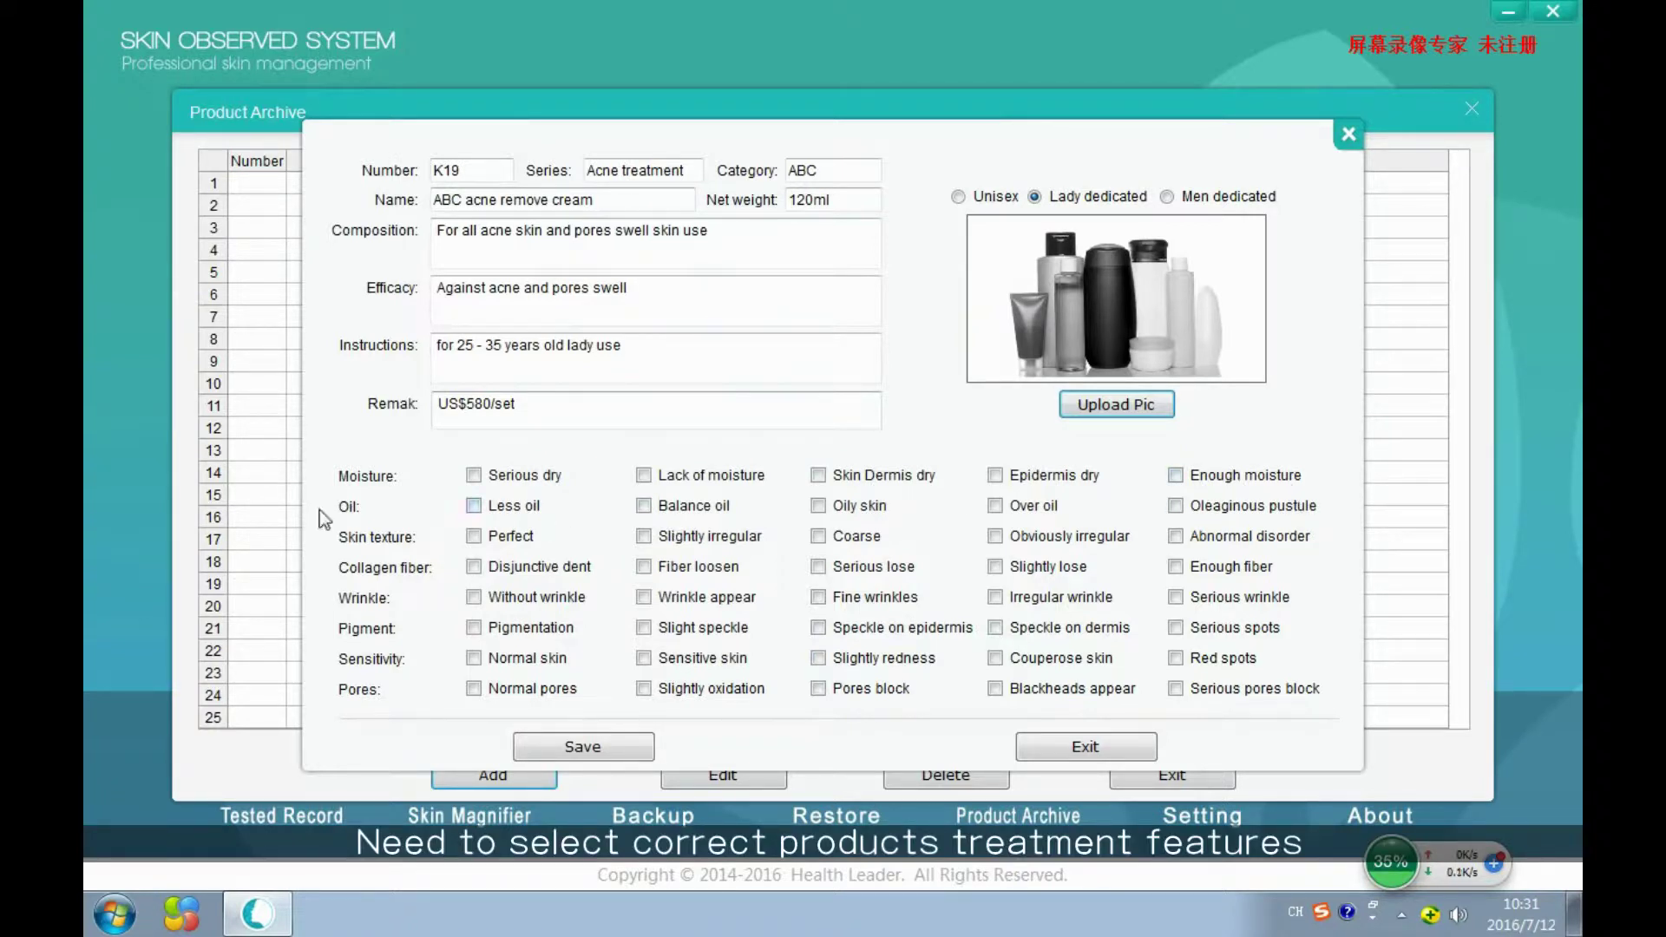
click(1177, 506)
click(619, 753)
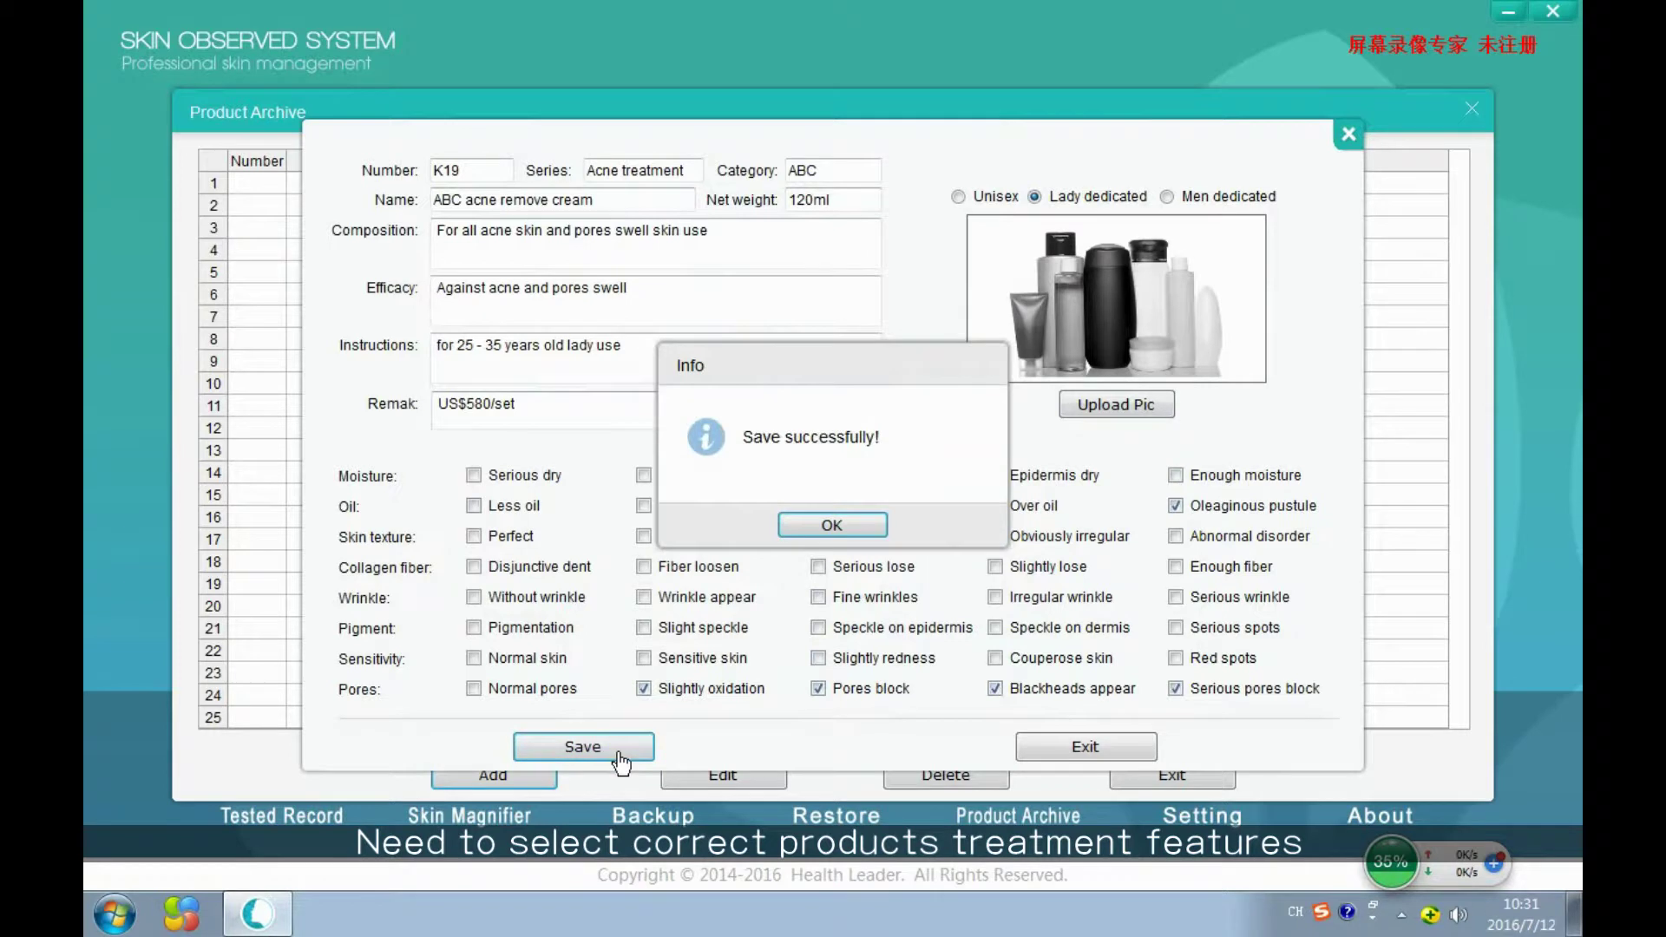
click(848, 521)
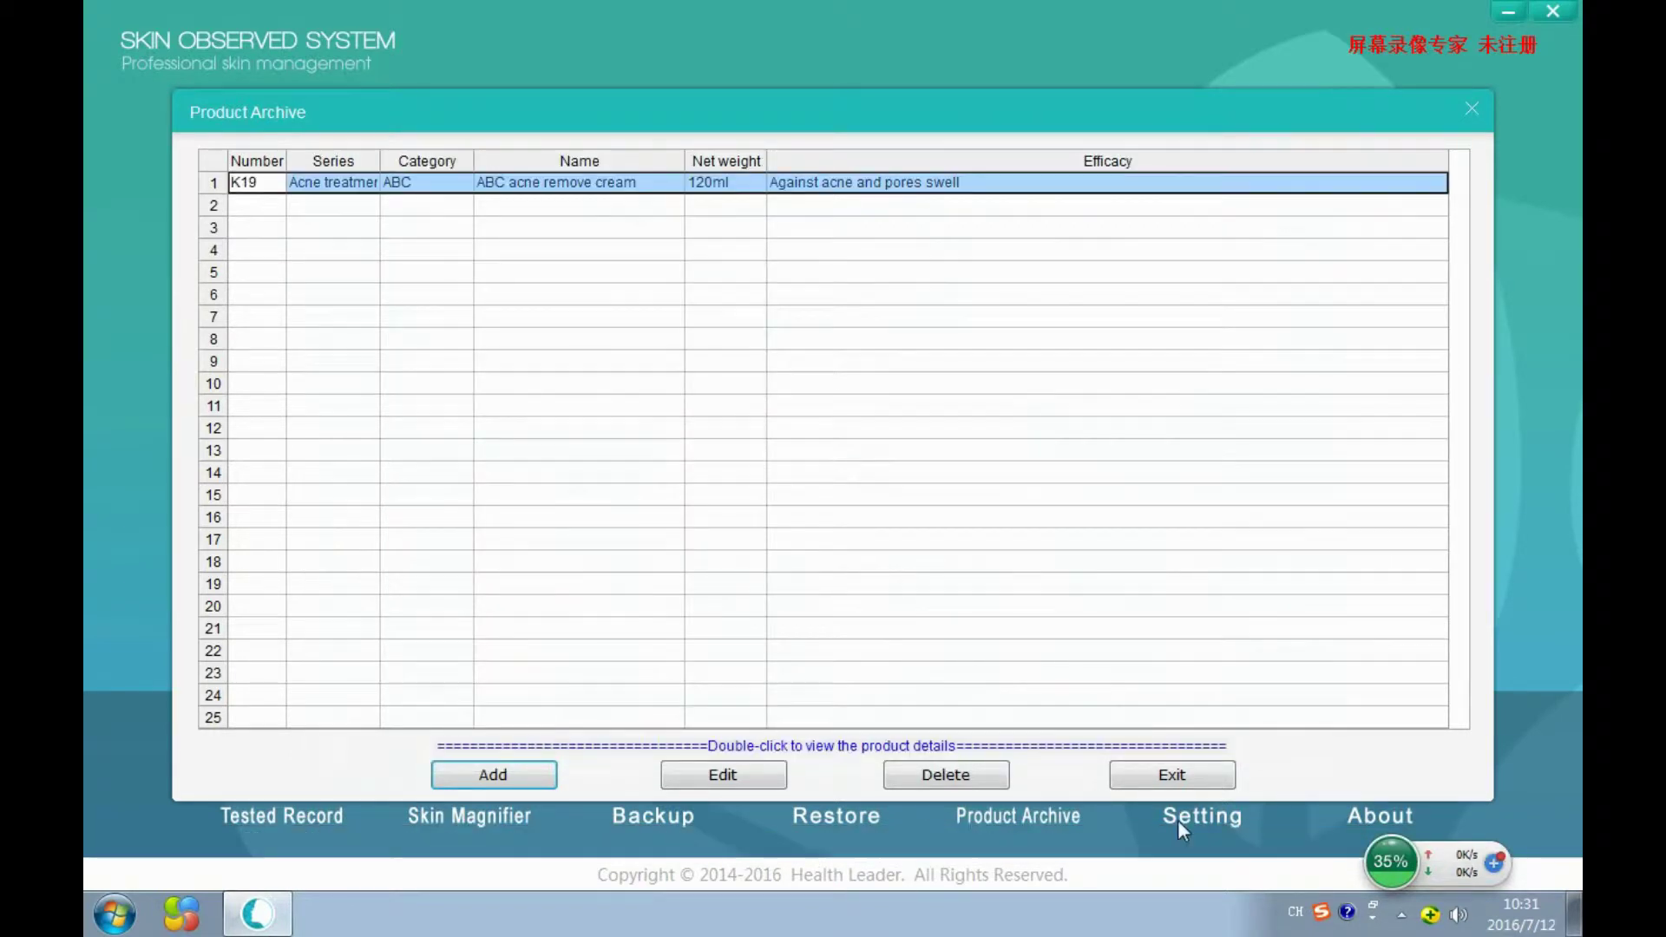
Leave Product Archive and begin adding a new person to the Customer Group in Tested Record.
click(1171, 775)
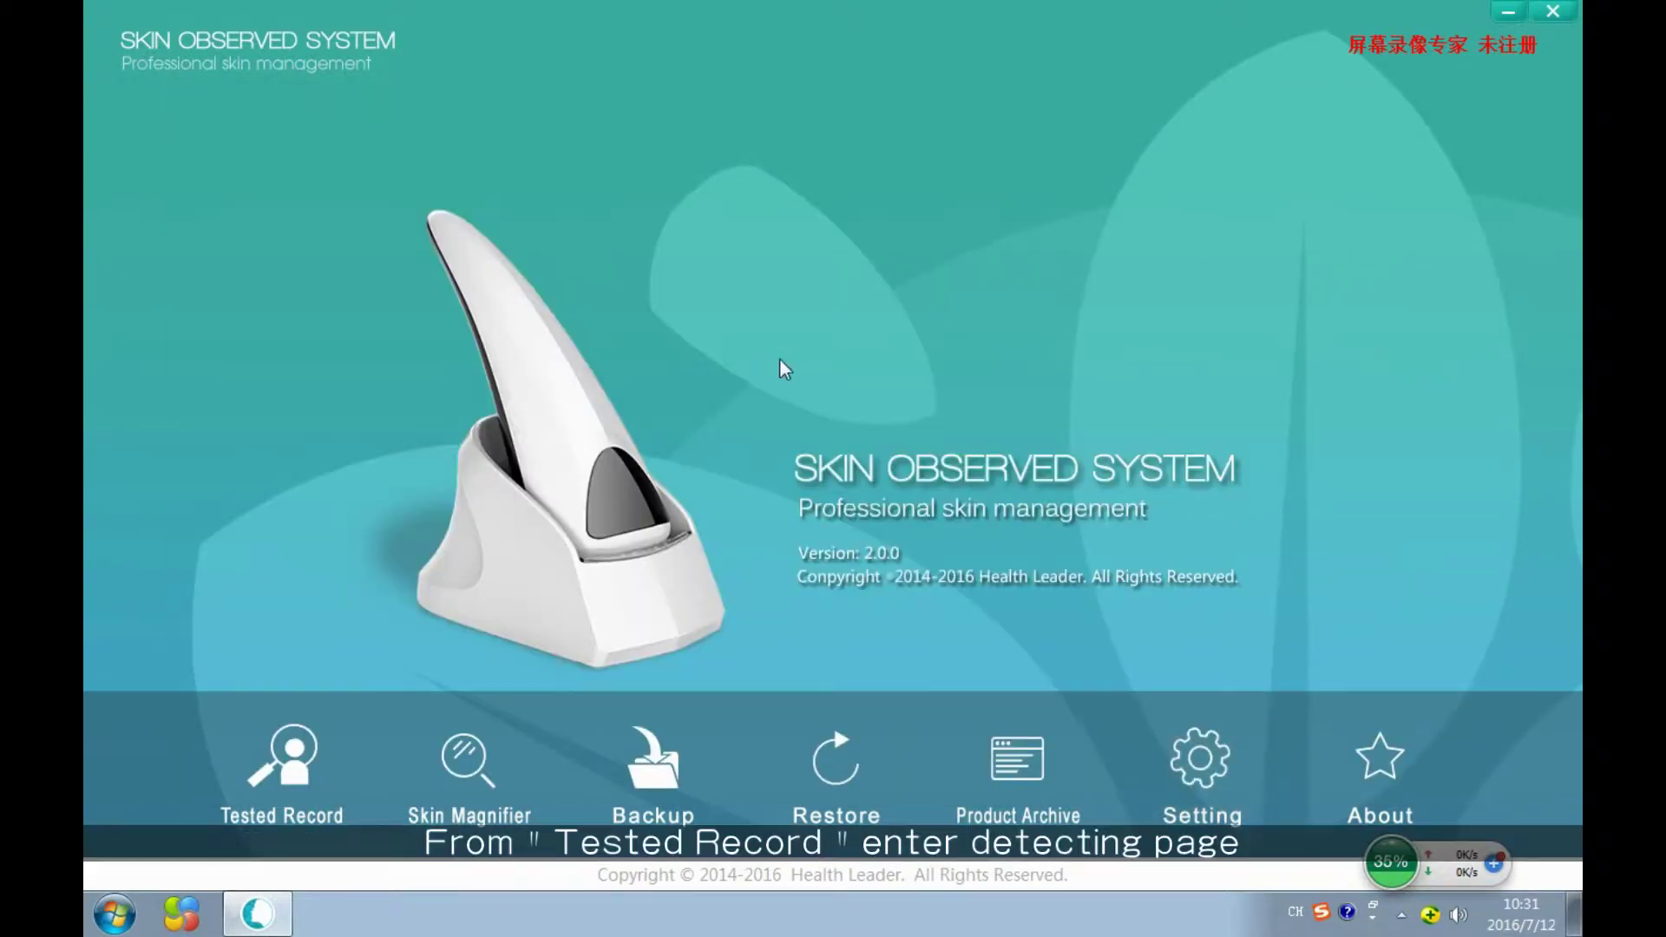
click(297, 745)
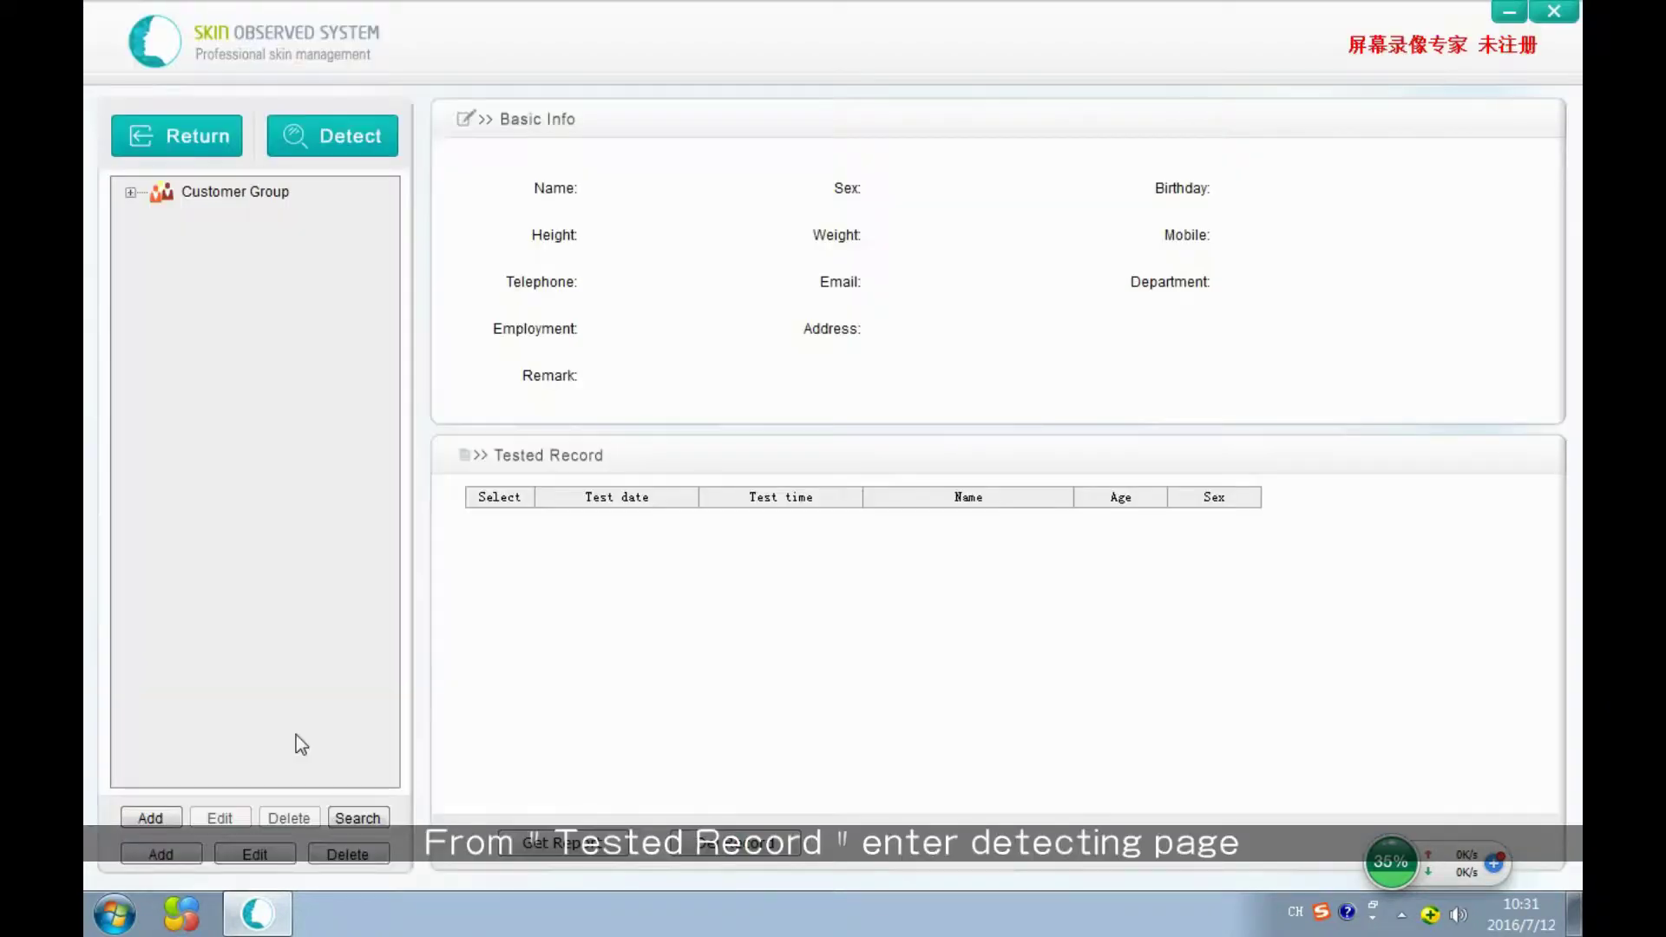
double_click(152, 194)
click(155, 818)
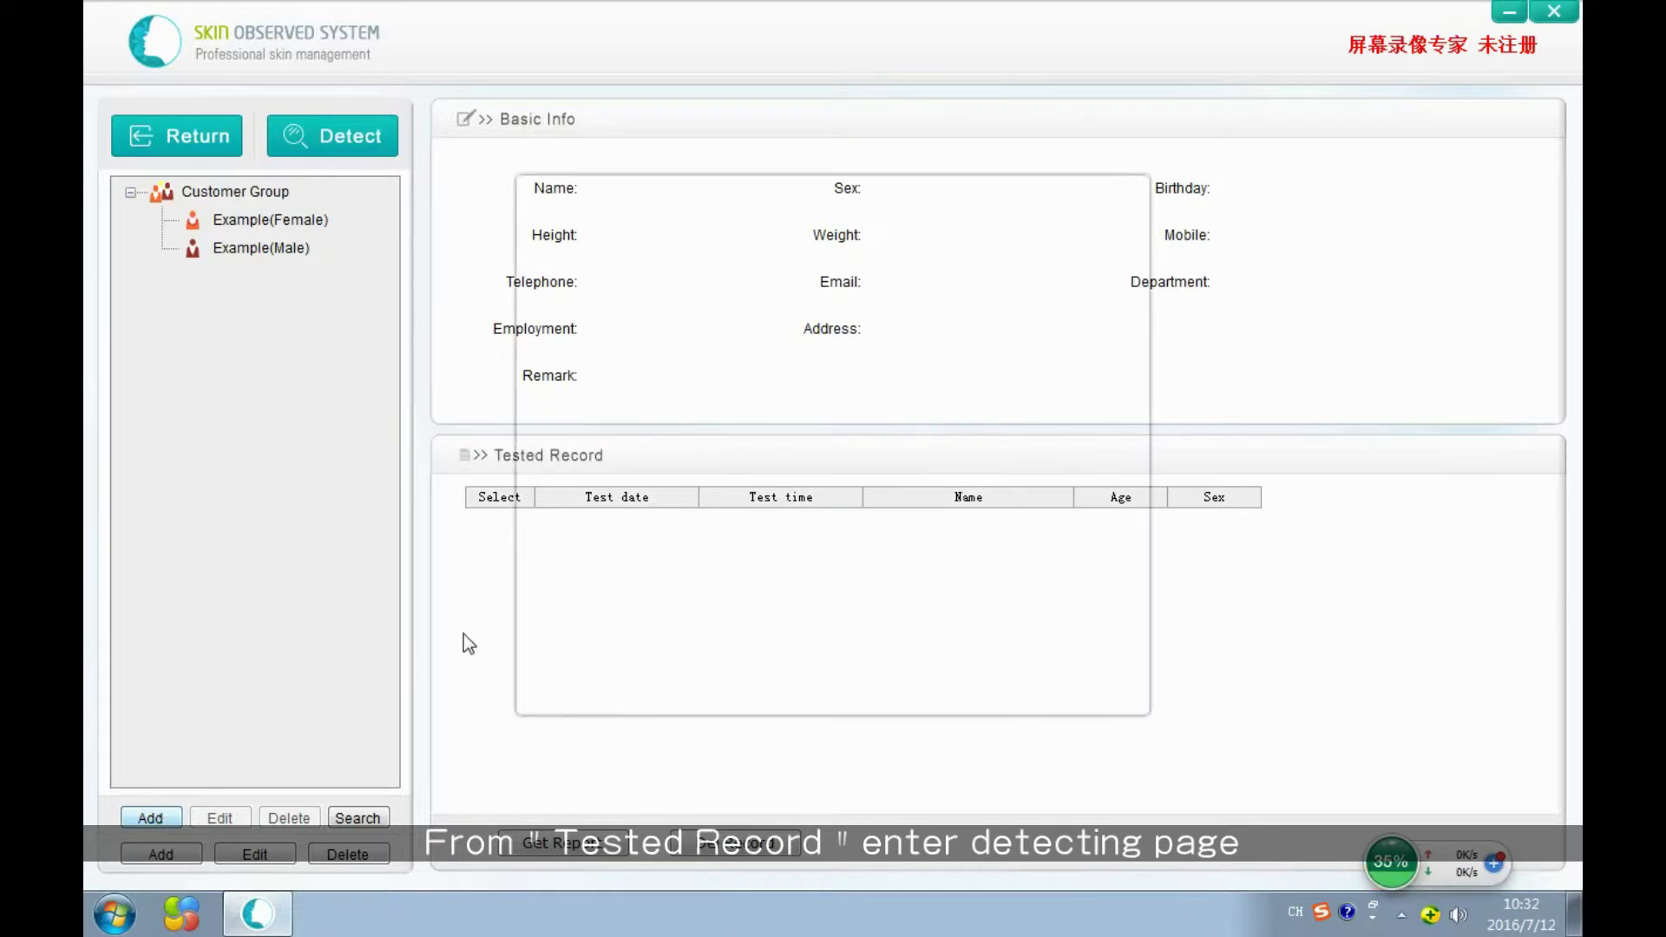
Set the new person's birth year to 1990, height 164 cm and weight 52 kg.
click(660, 335)
text(1990年 7月12日)
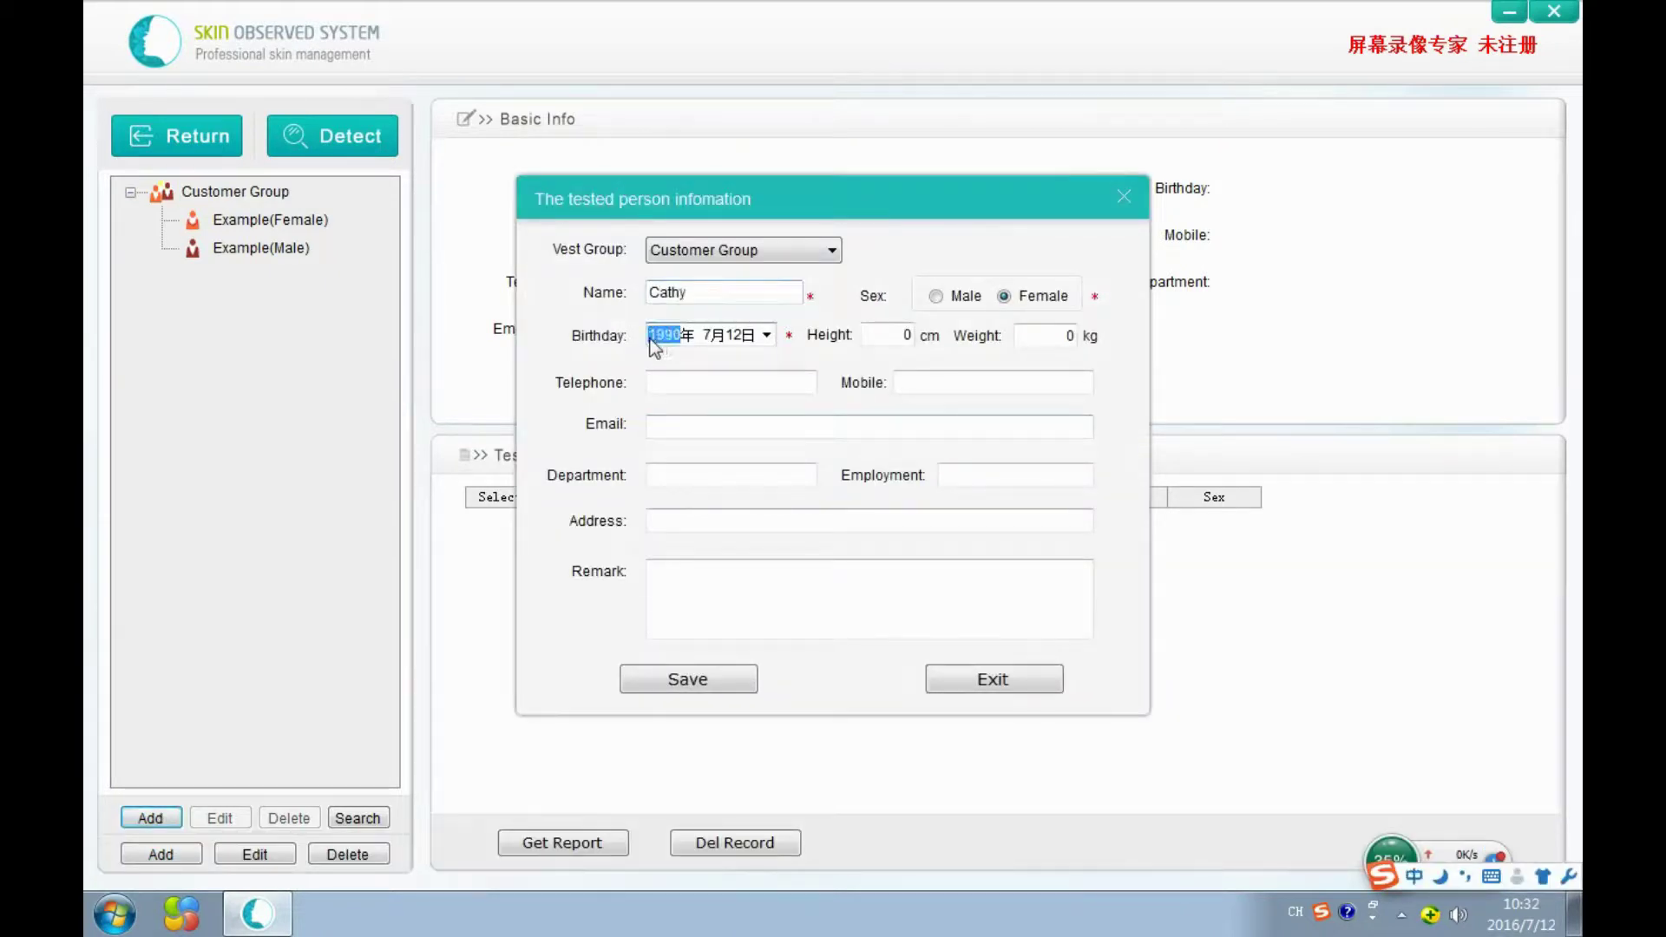
key(Tab)
text(164)
key(Tab)
text(52)
Fill in the person's mobile number and e-mail address, then save the record.
click(948, 391)
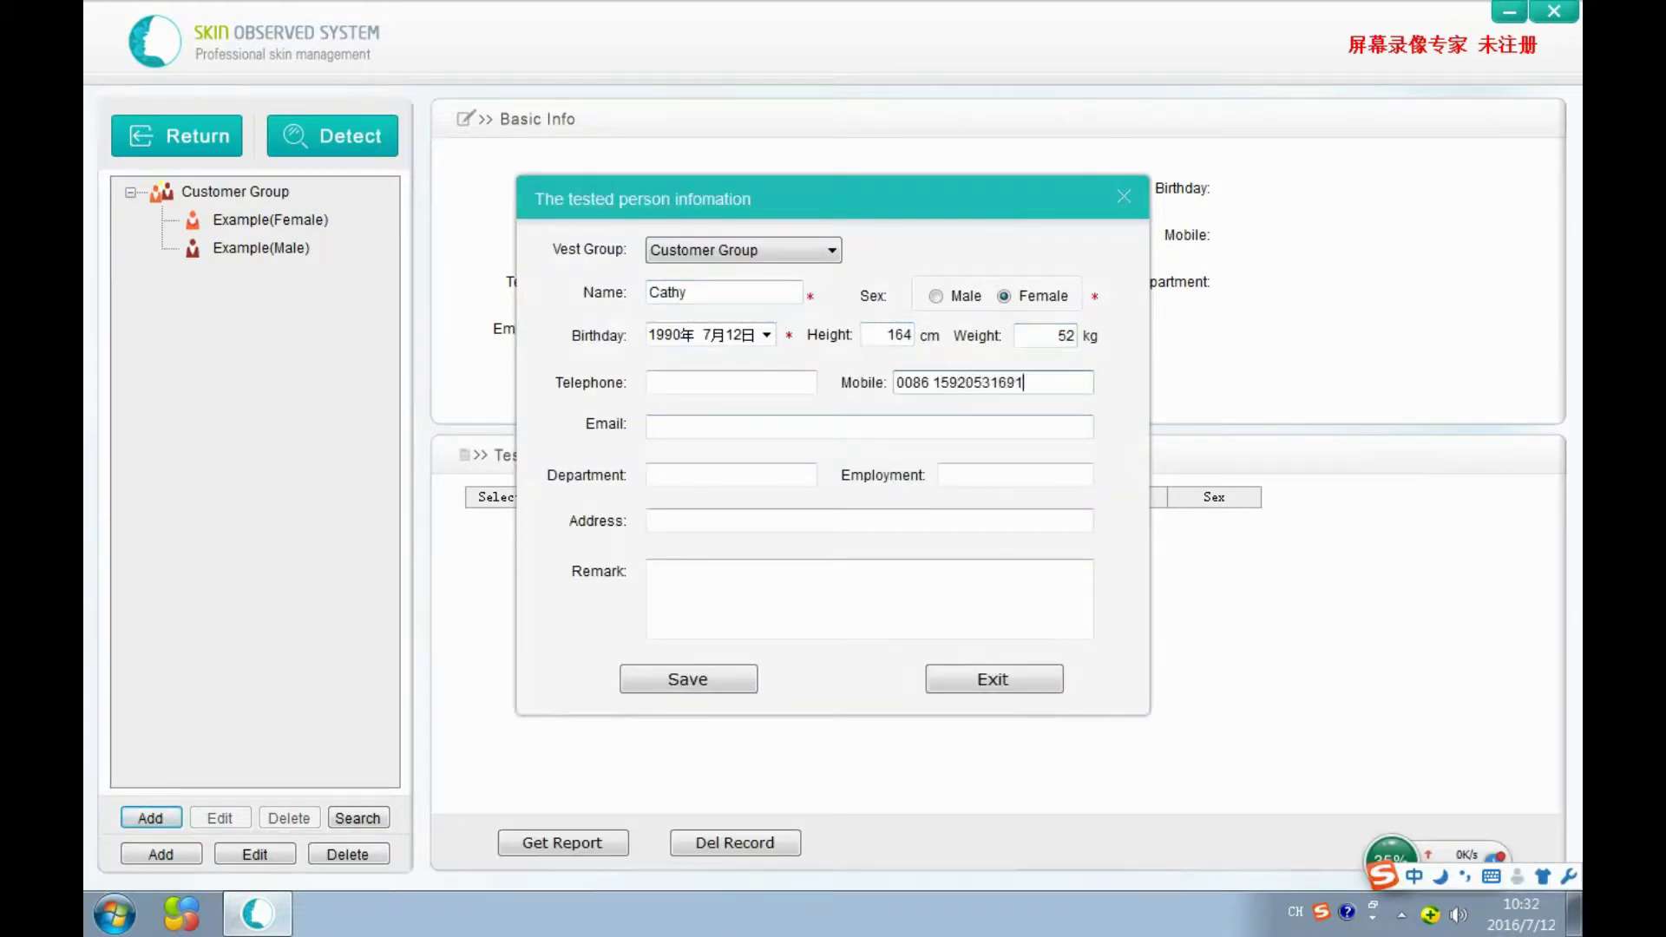
click(1028, 426)
key(shift)
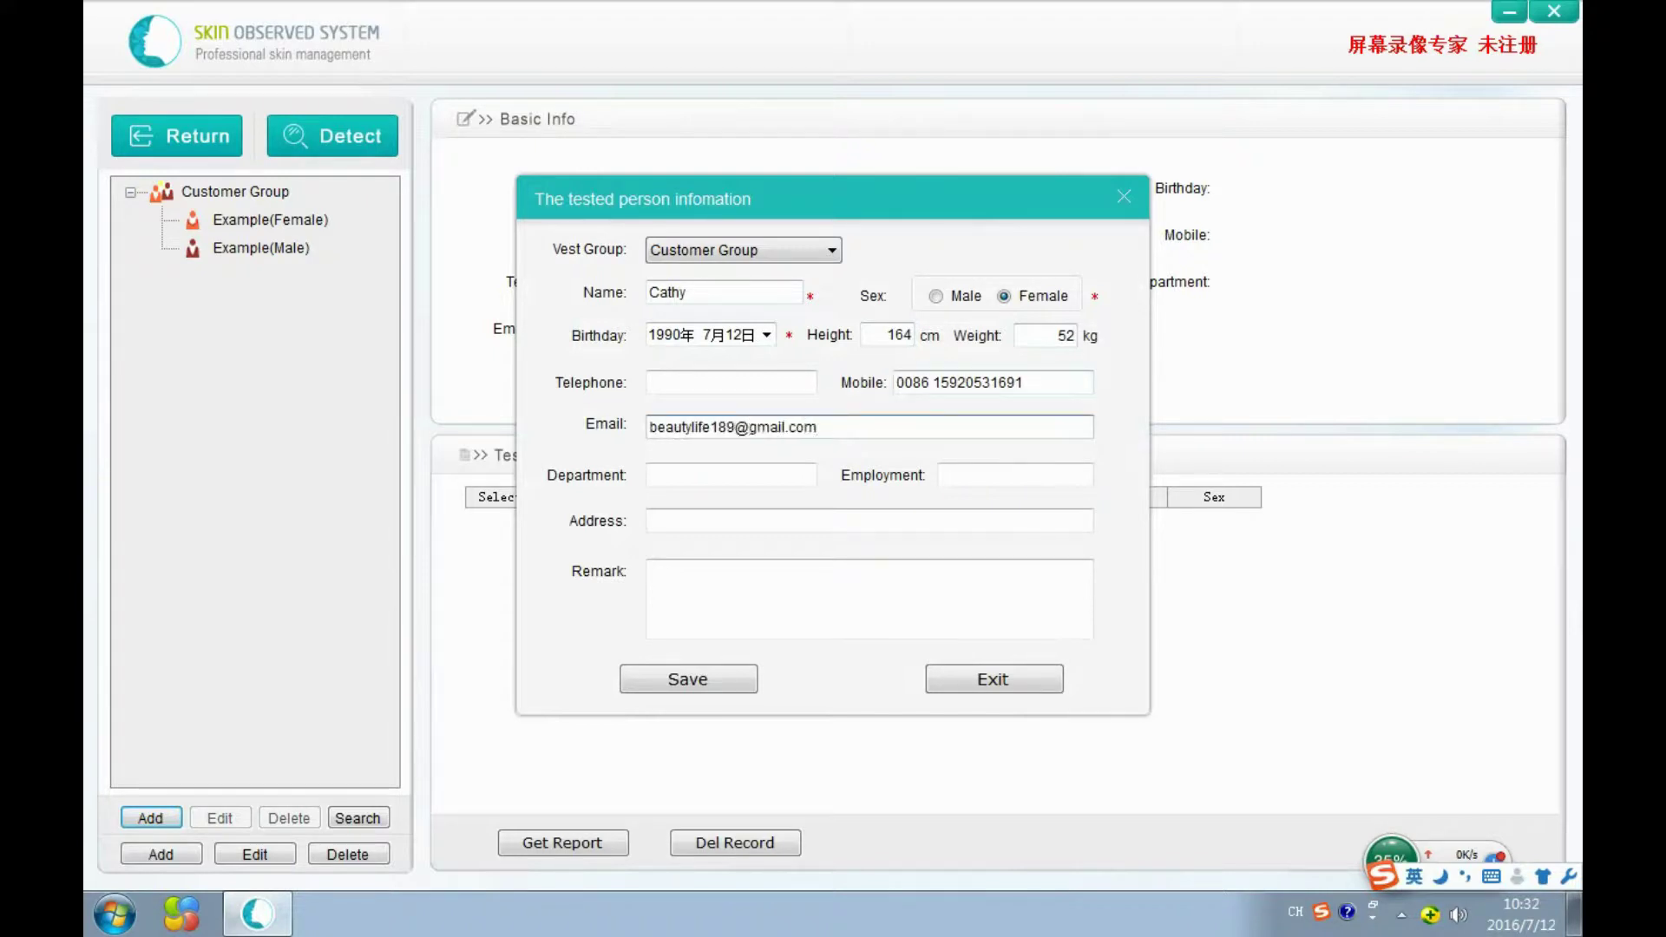
click(733, 681)
click(826, 523)
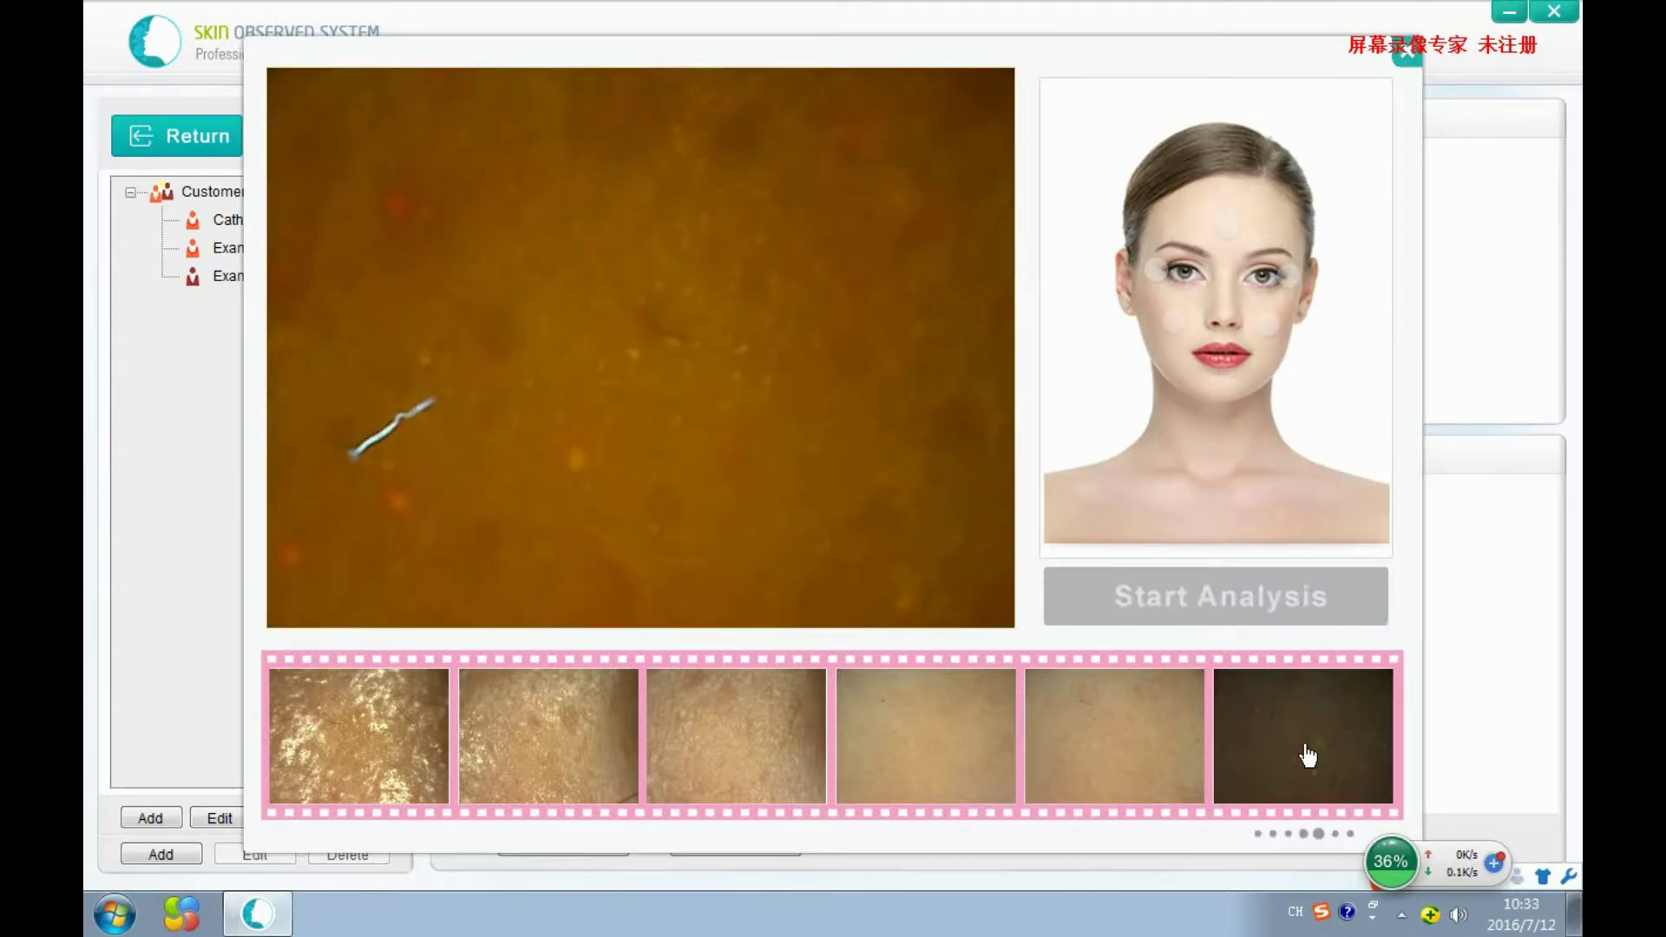
Capture the final skin image with the probe so all six shots are filled.
double_click(1308, 754)
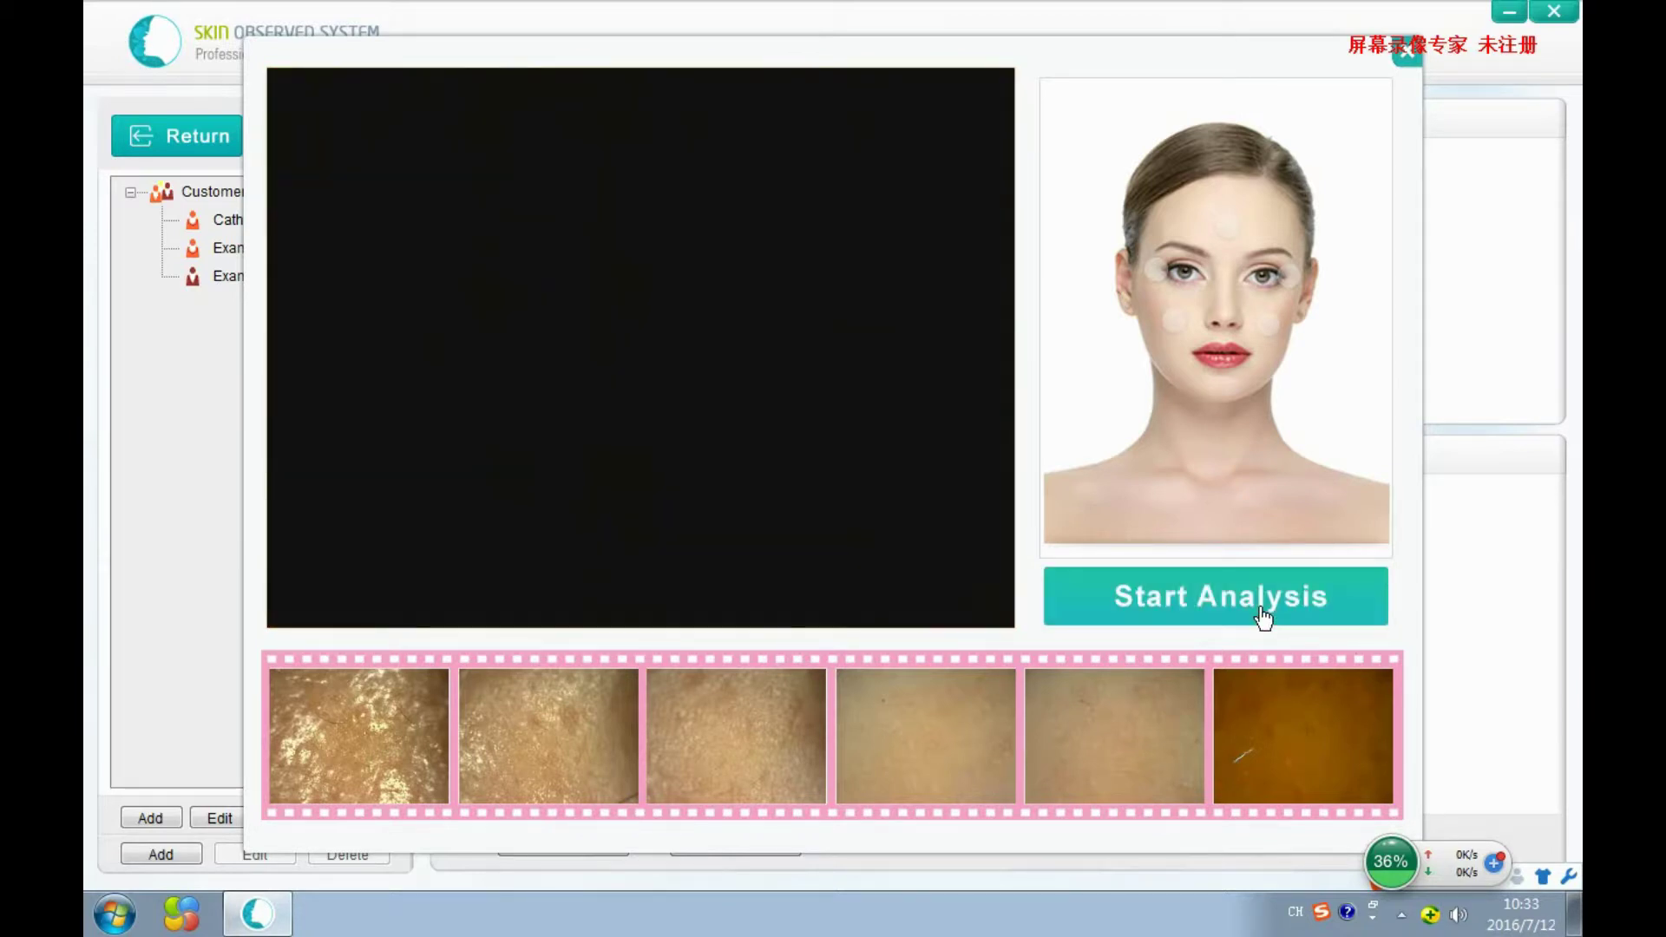
Run the analysis and scroll through the Compositive Report showing epidermis dry, over oil and coarse texture.
click(1263, 618)
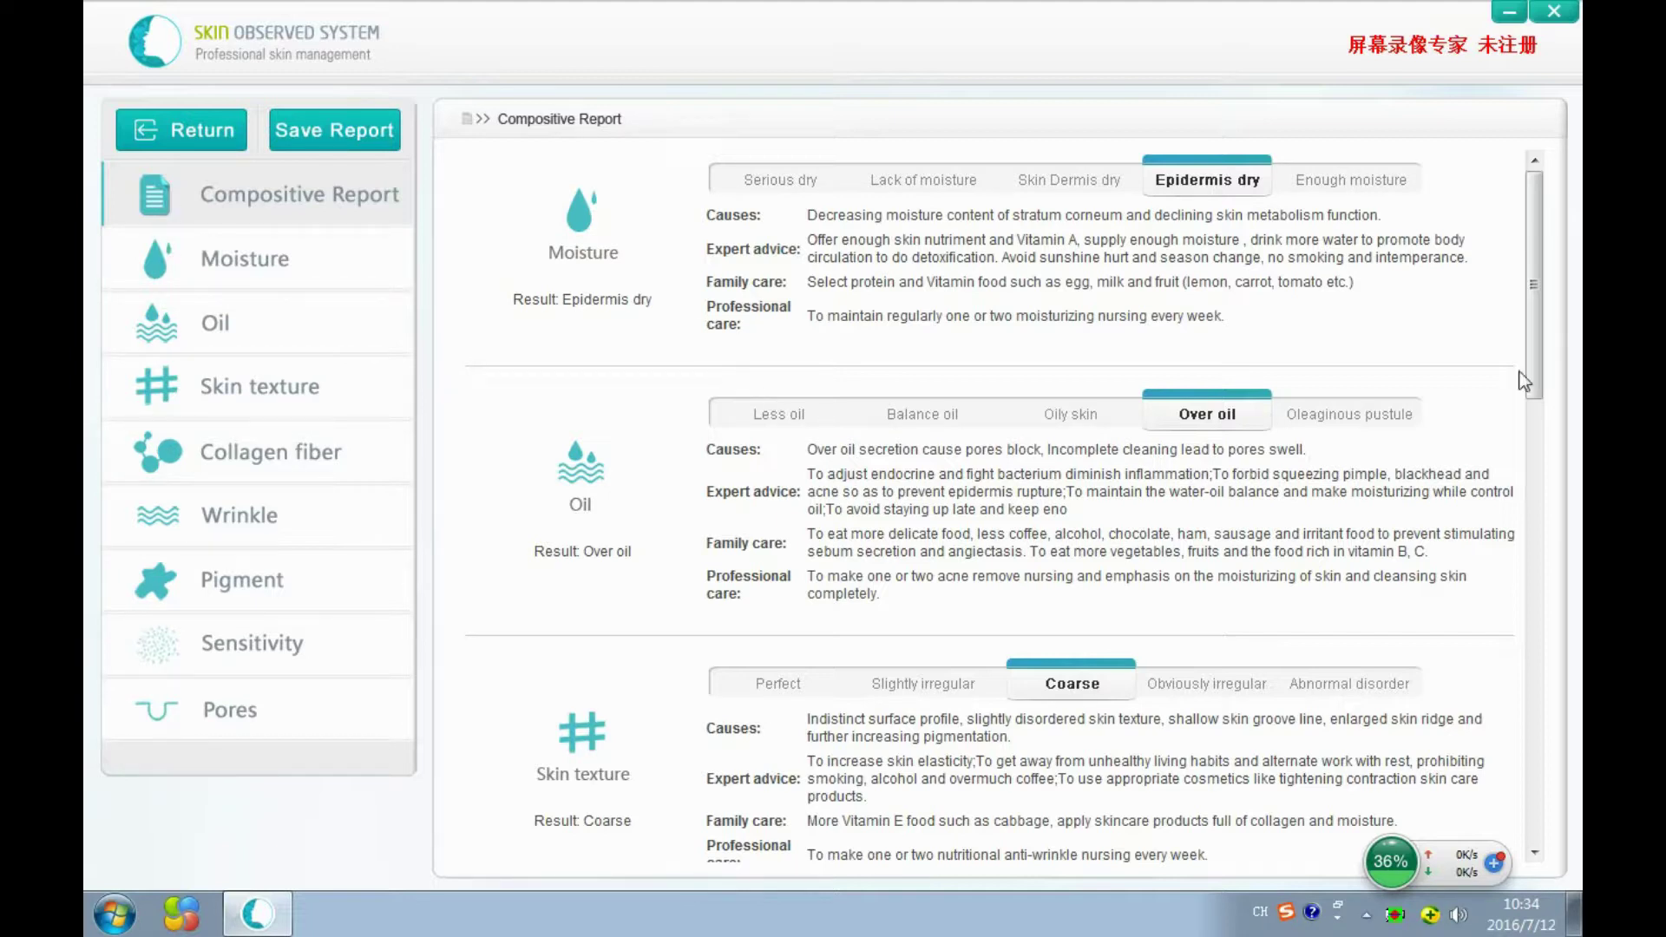
drag(1540, 361, 1568, 350)
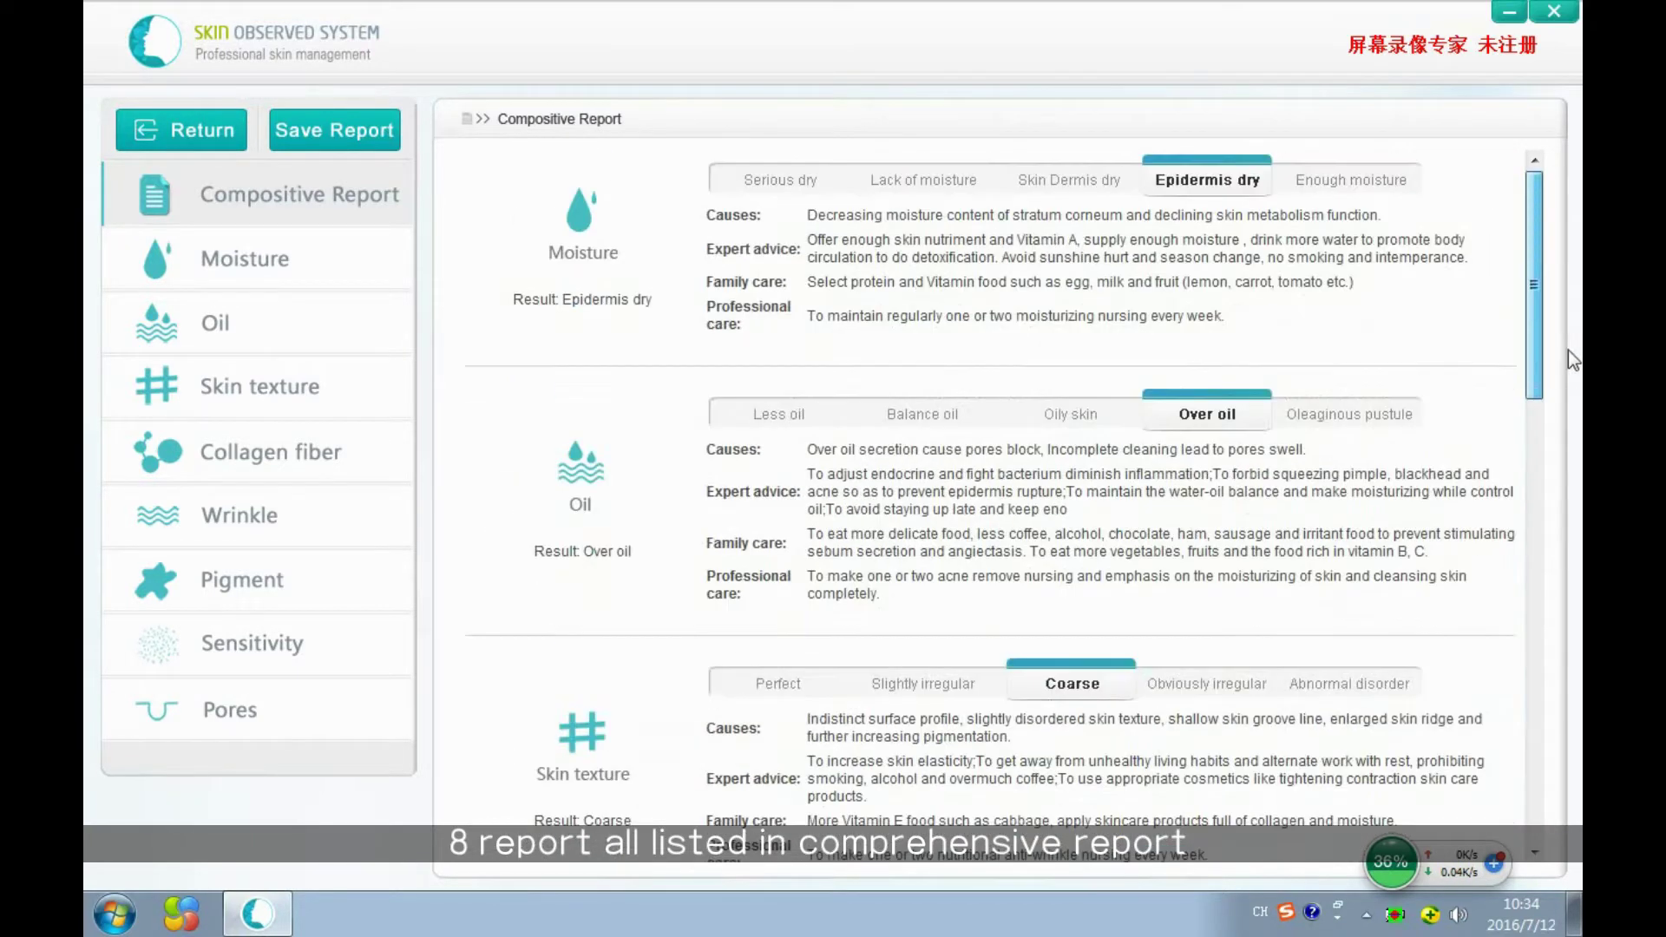
scroll(893, 478, down, 10)
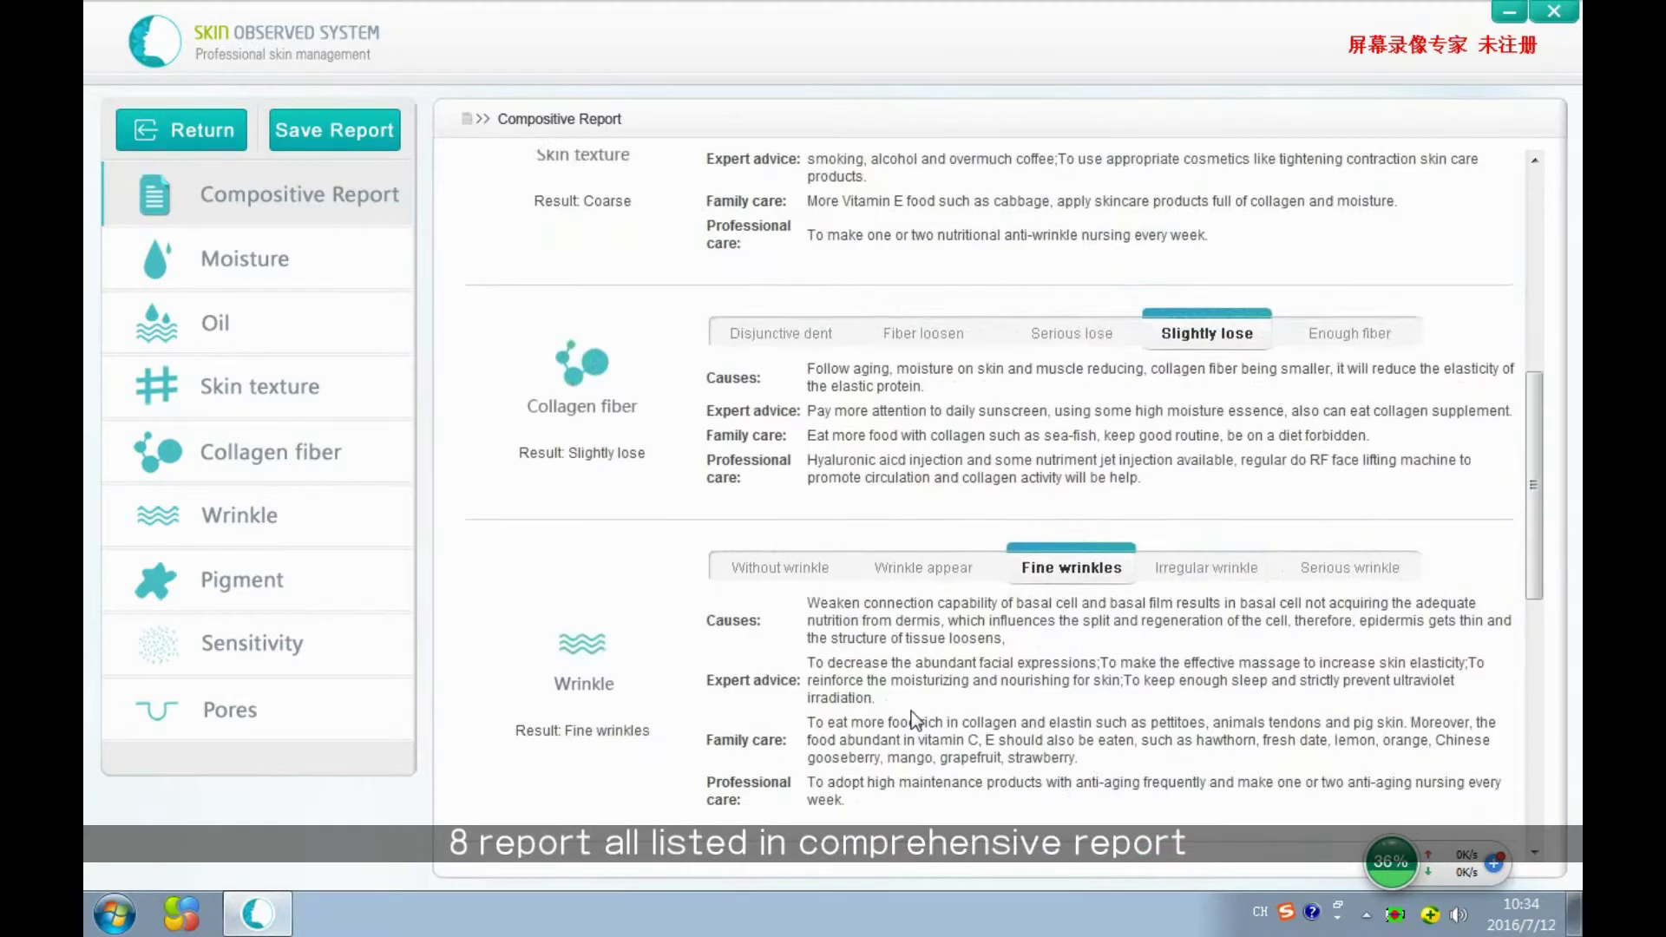
scroll(893, 698, up, 10)
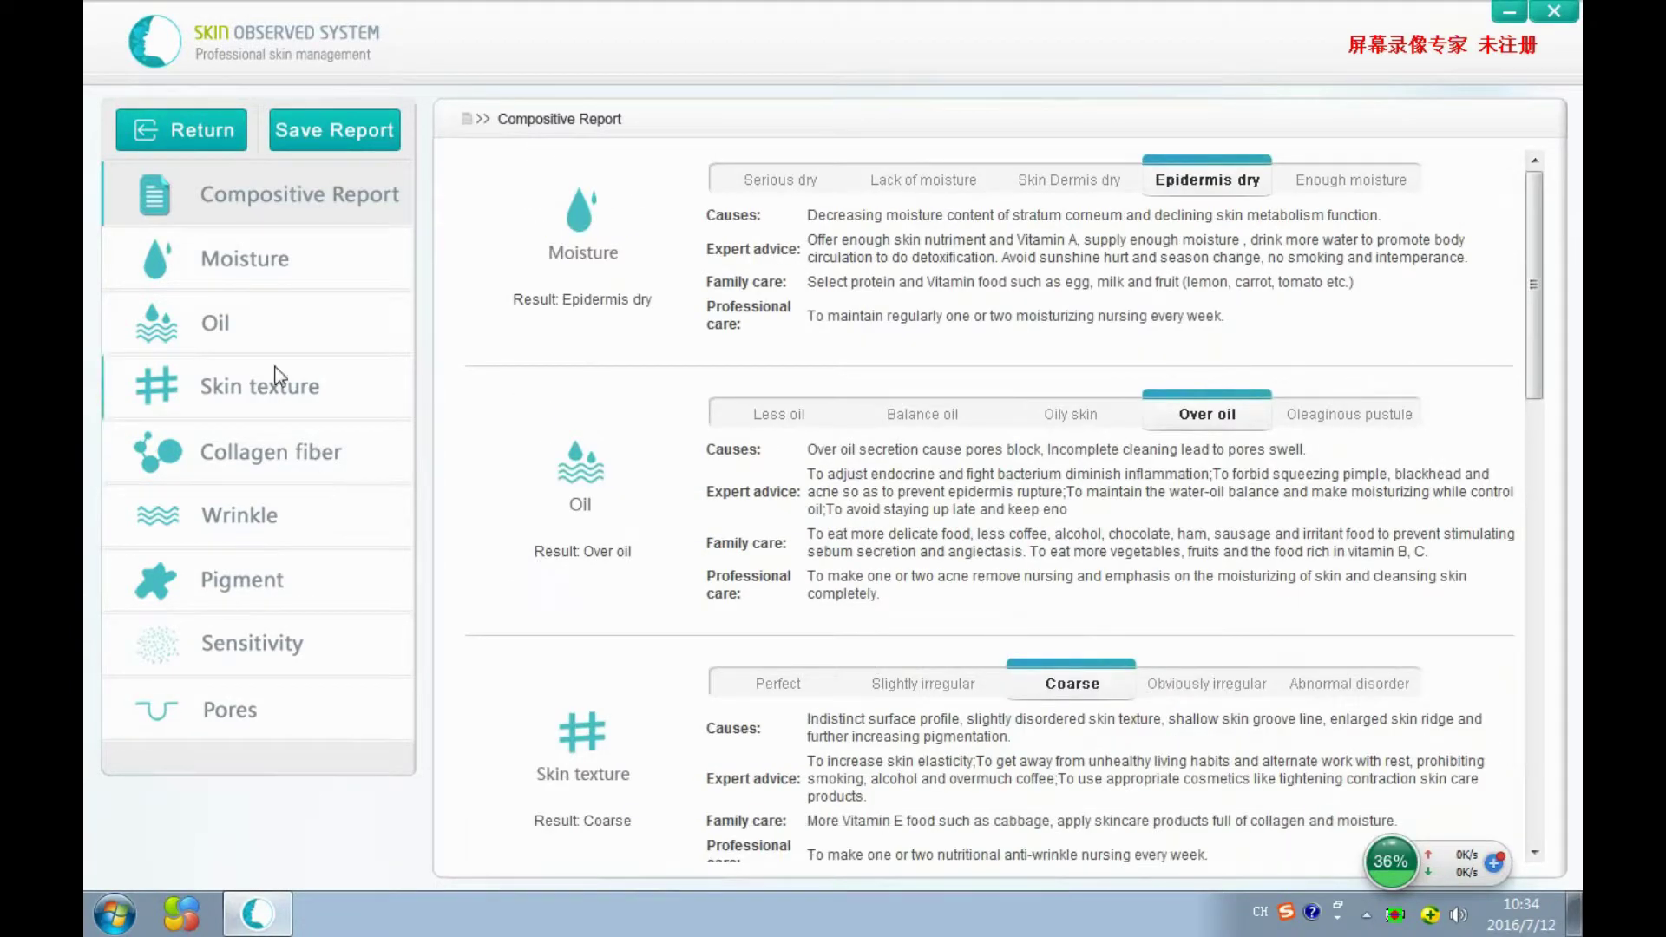
Browse the Moisture, Oil, Skin texture, Collagen fiber, Pigment and Wrinkle reports, ending on Pores at 34%.
click(272, 265)
click(290, 379)
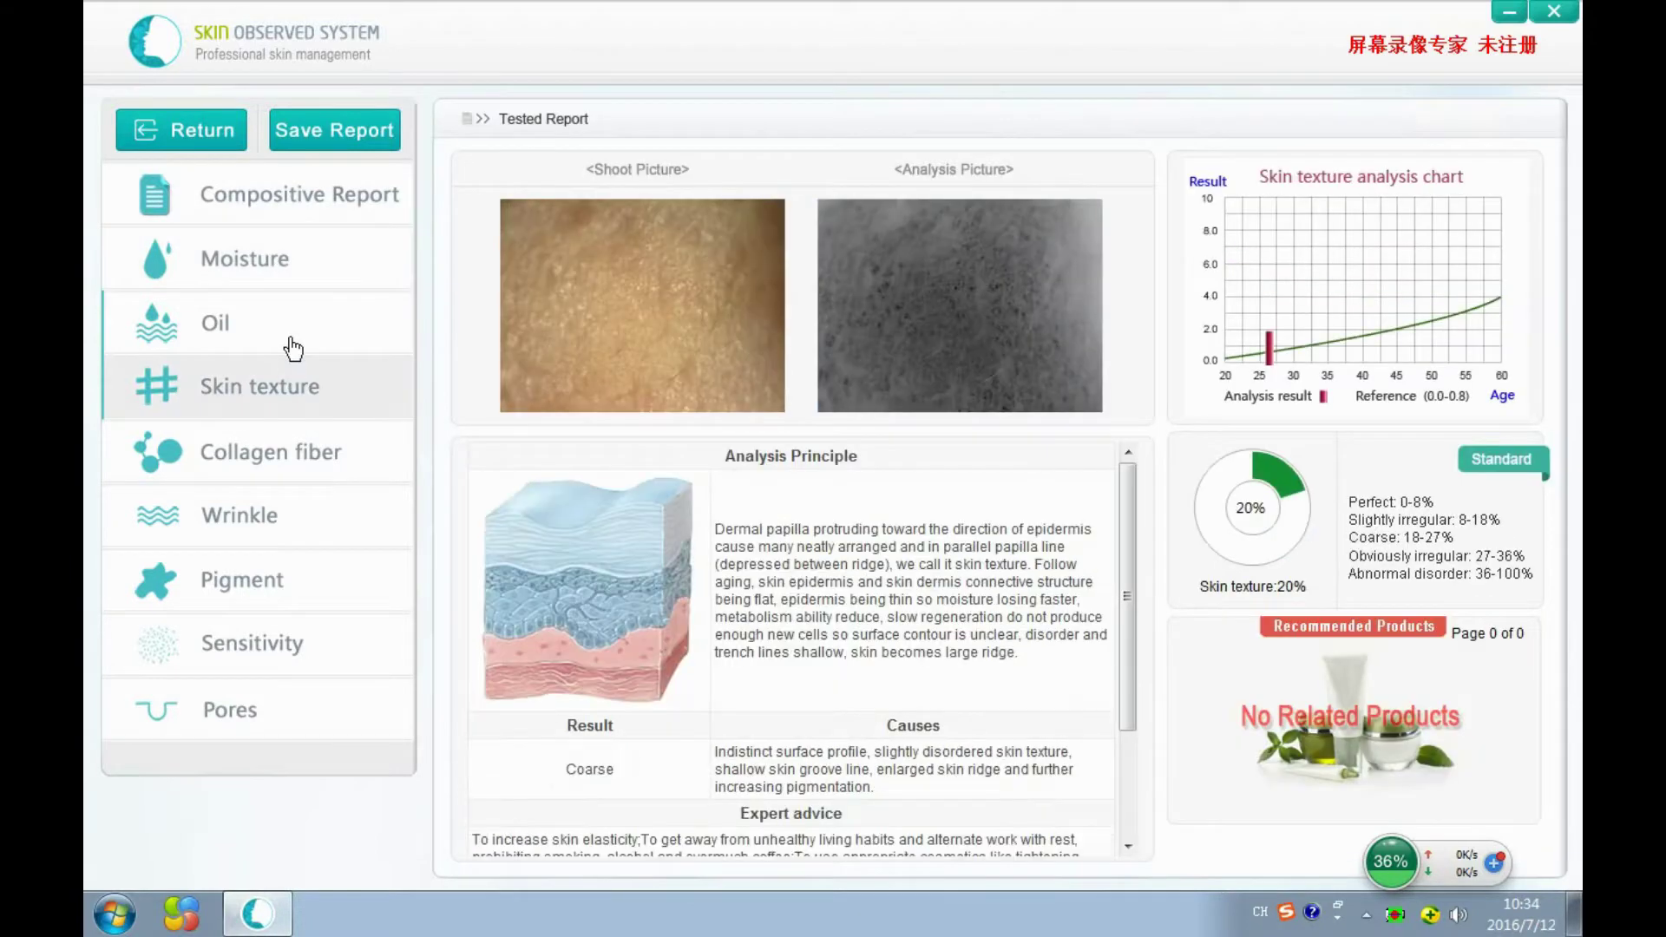
click(293, 341)
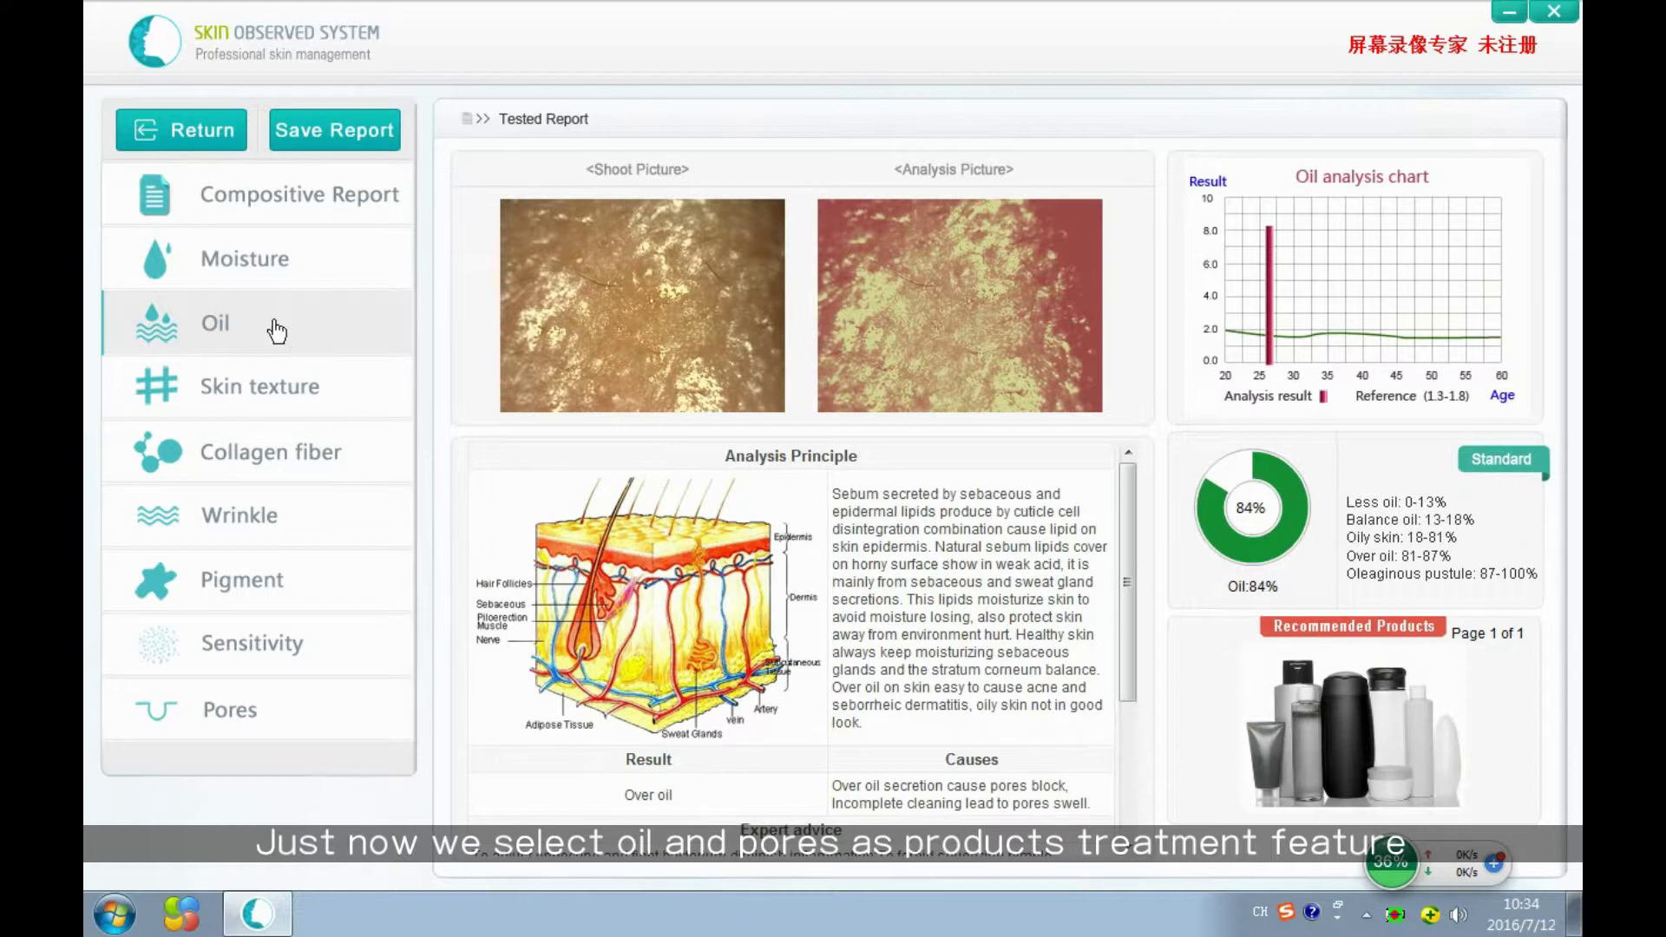
click(241, 720)
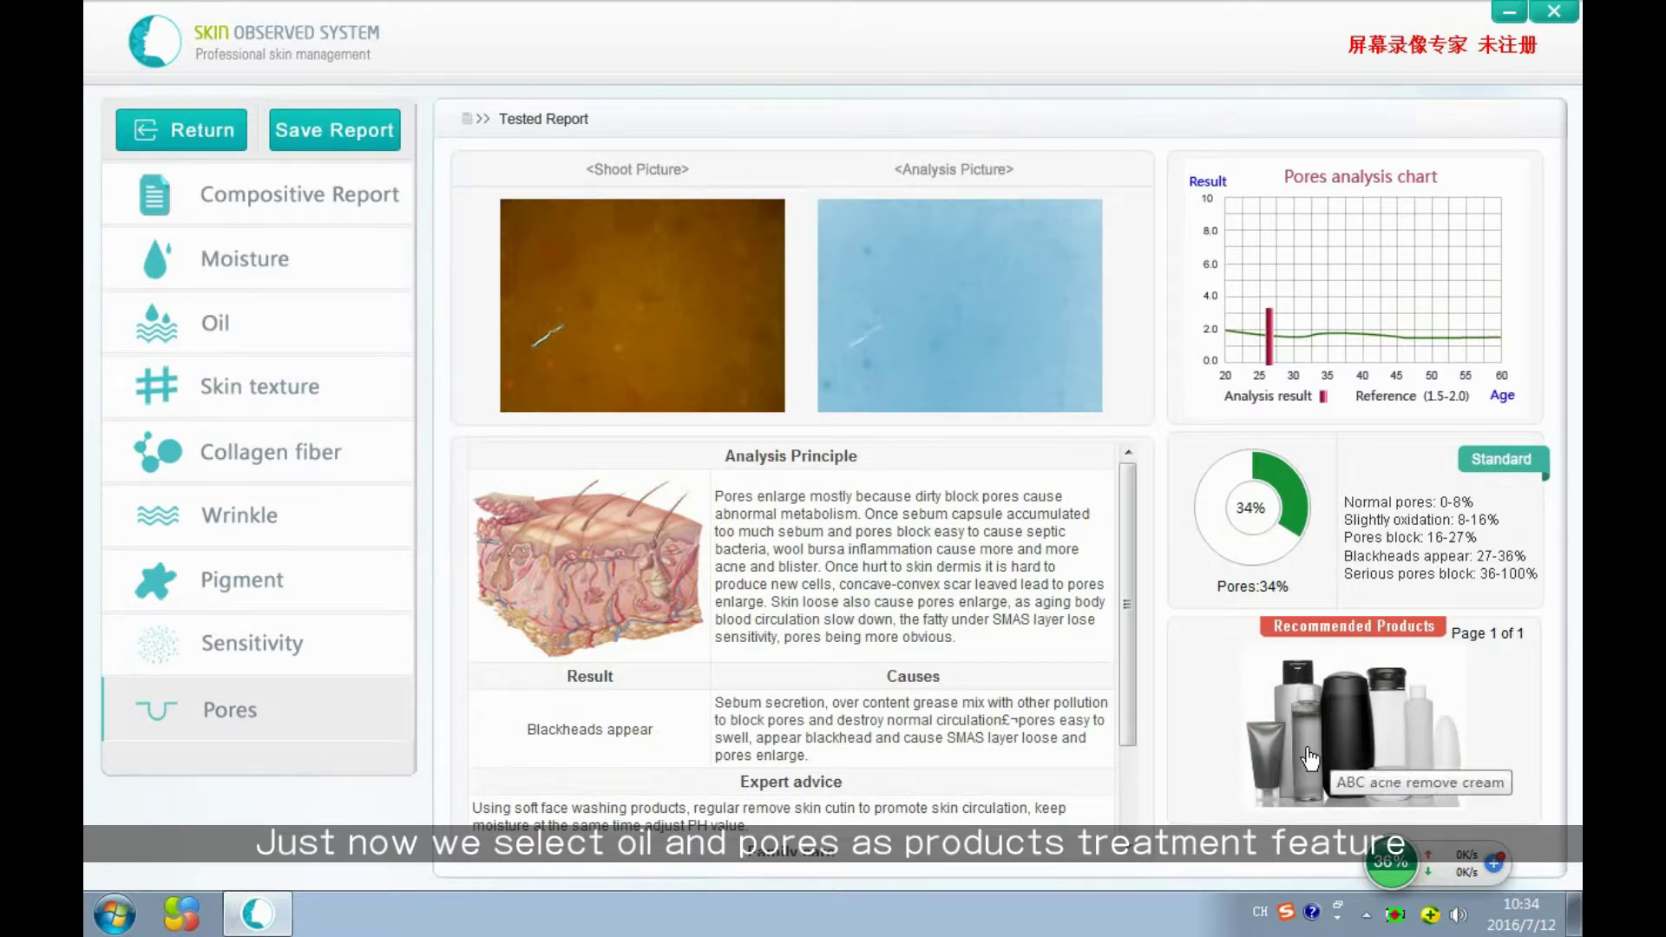
click(271, 338)
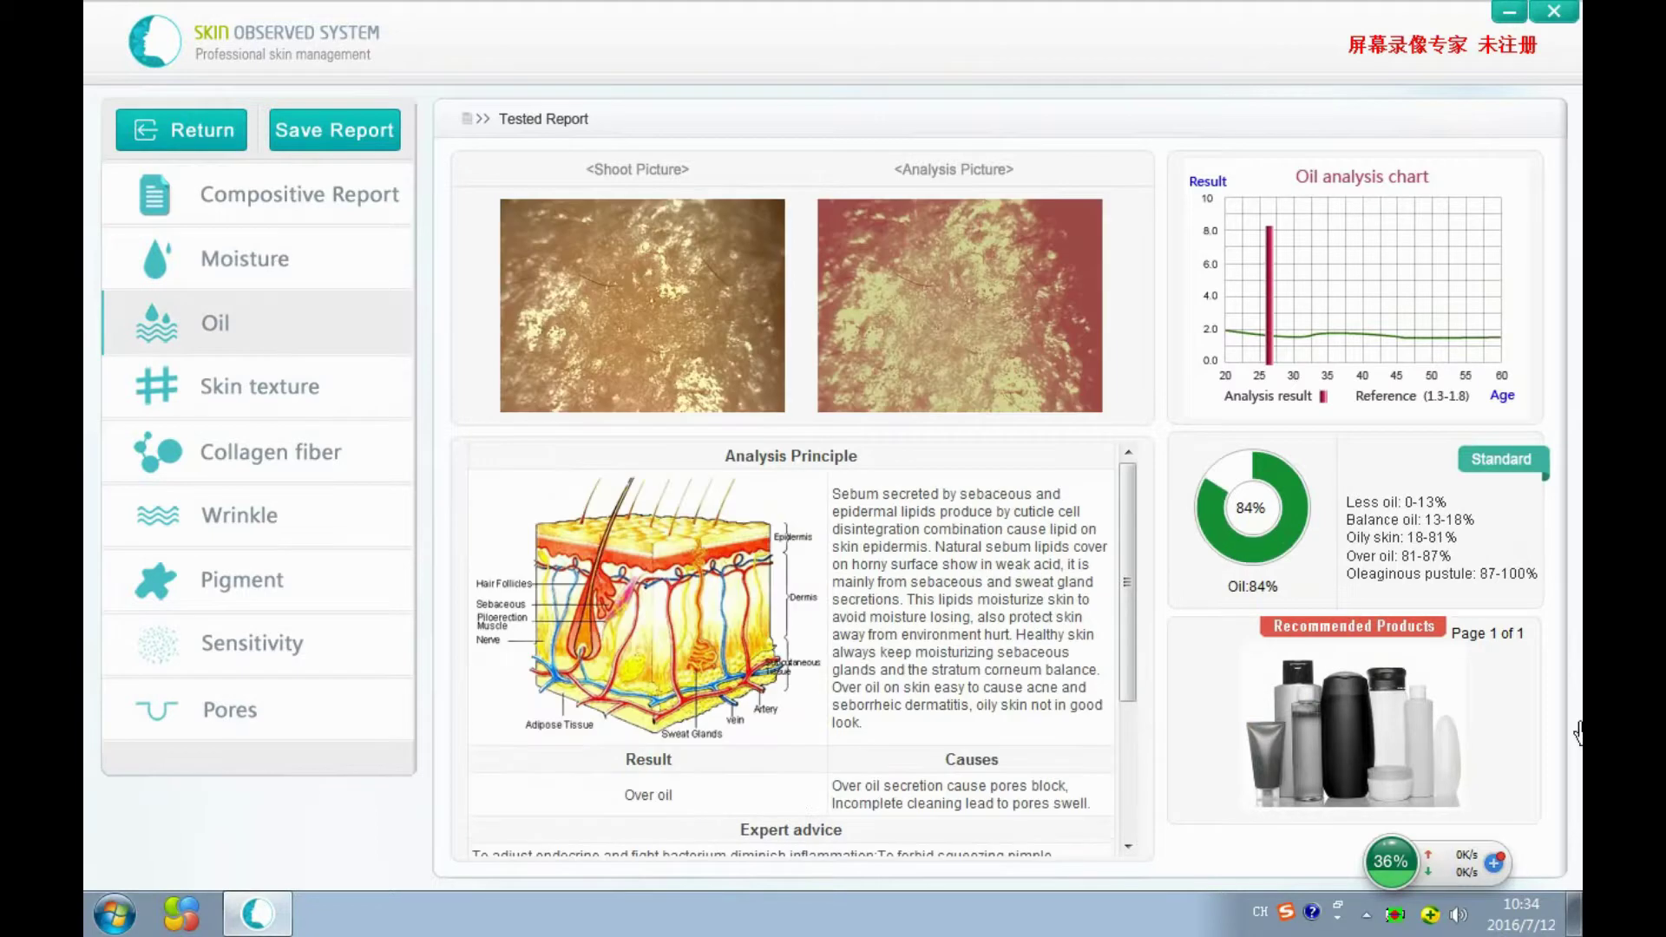
click(290, 401)
click(277, 469)
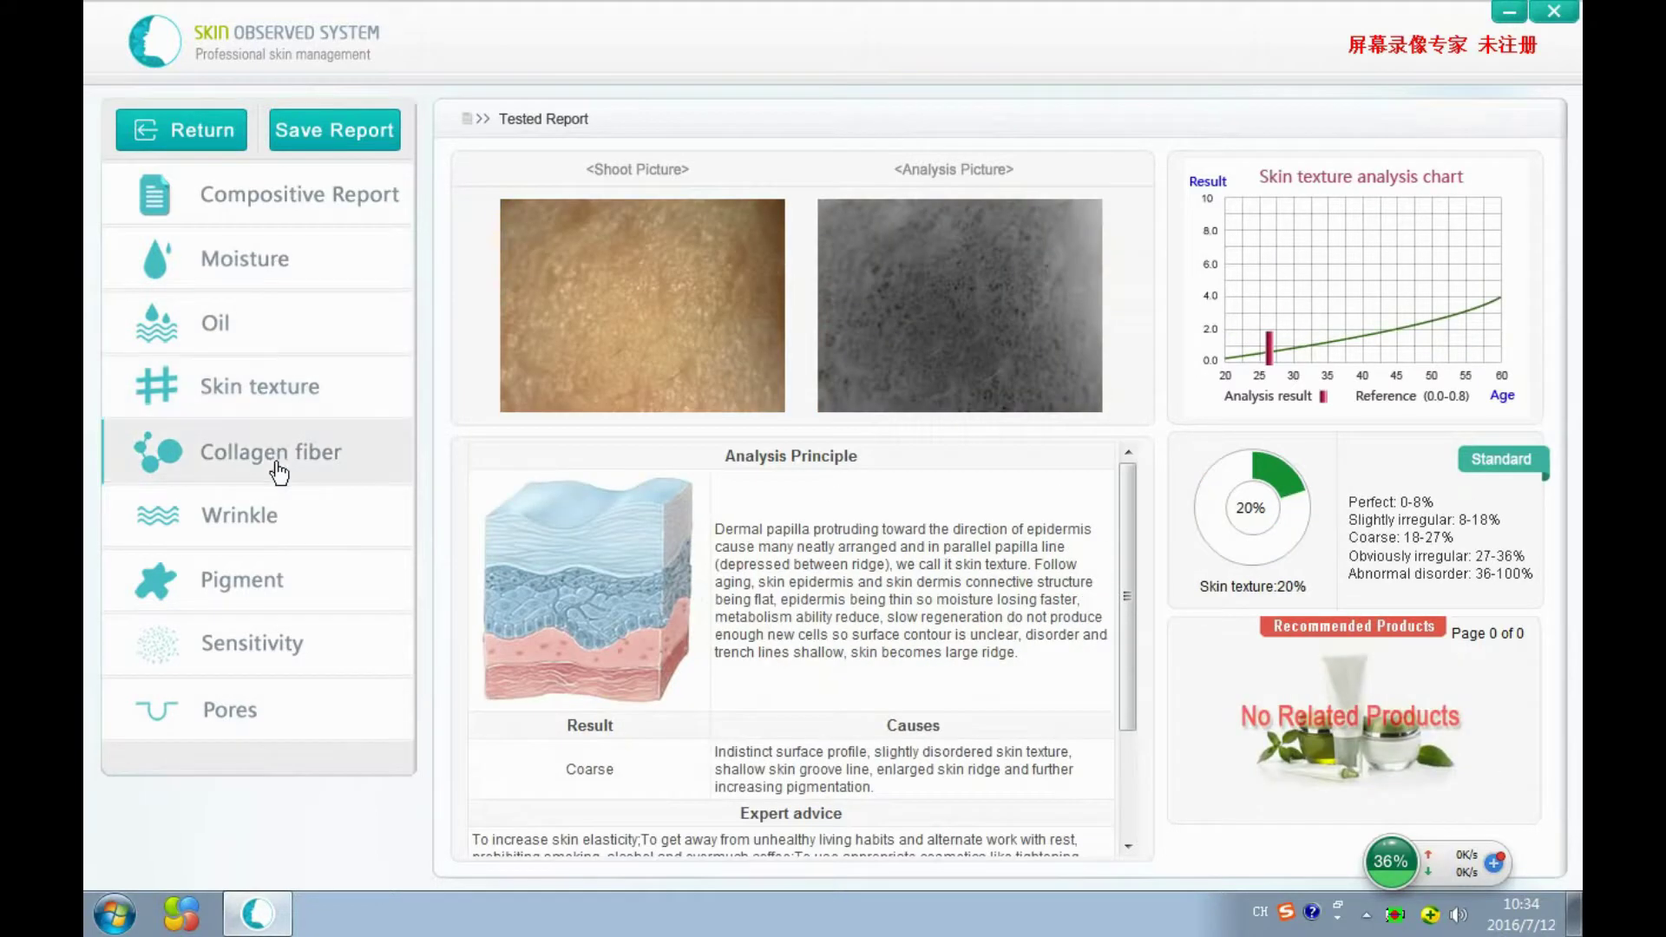
click(282, 582)
click(292, 514)
click(290, 469)
click(295, 384)
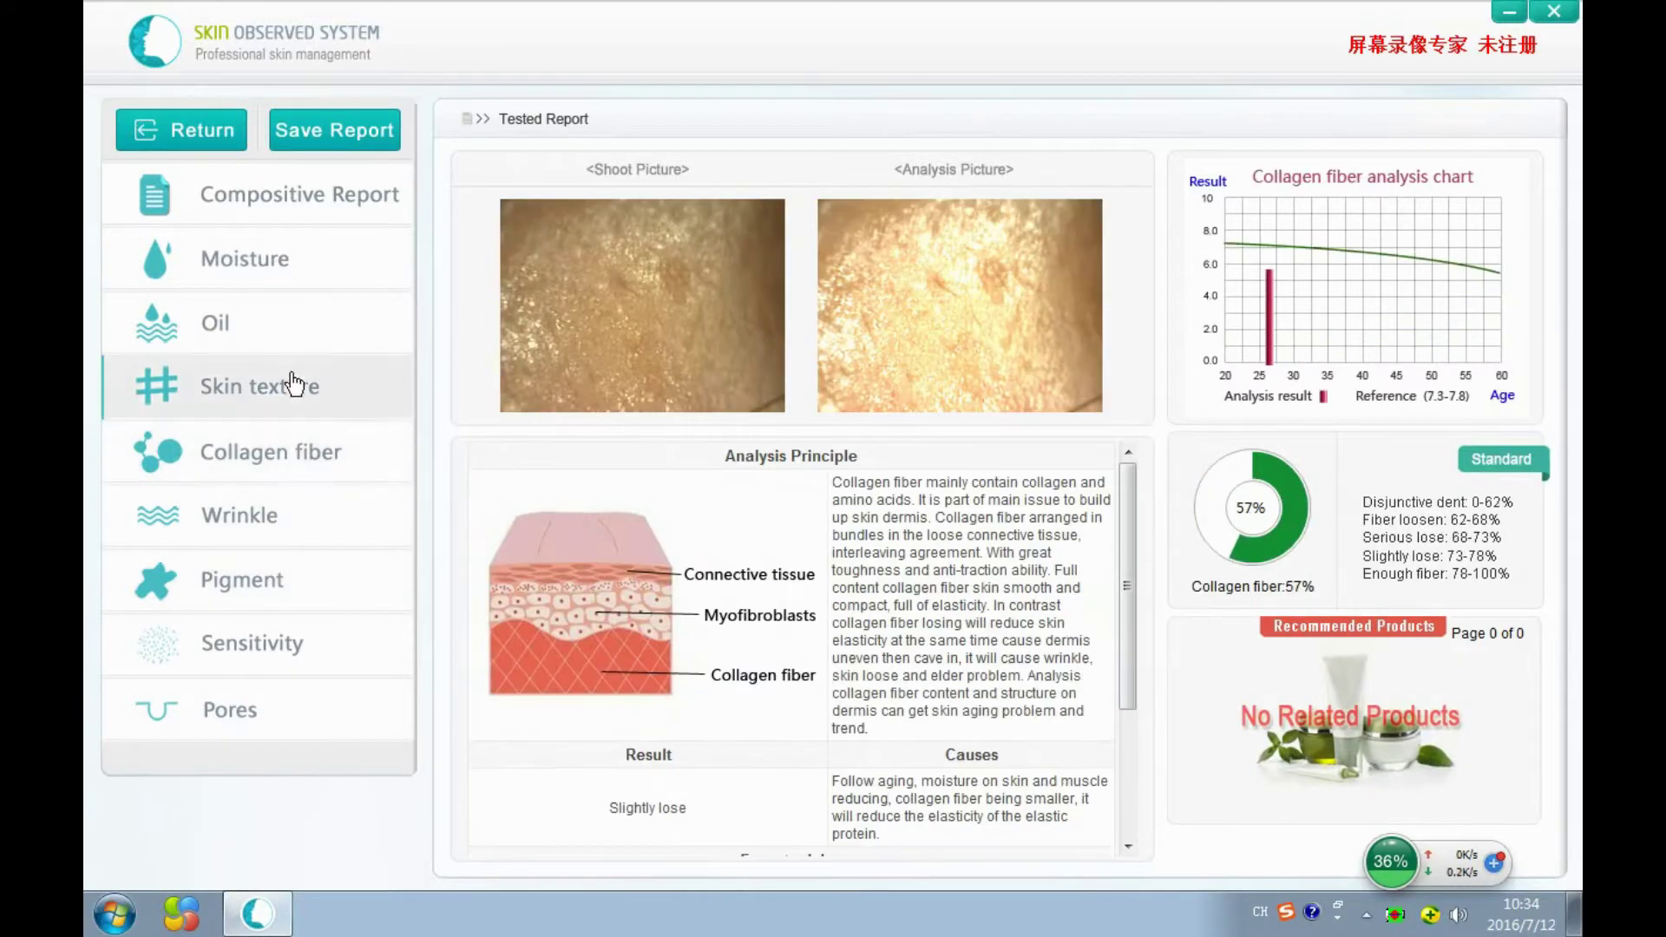
click(293, 705)
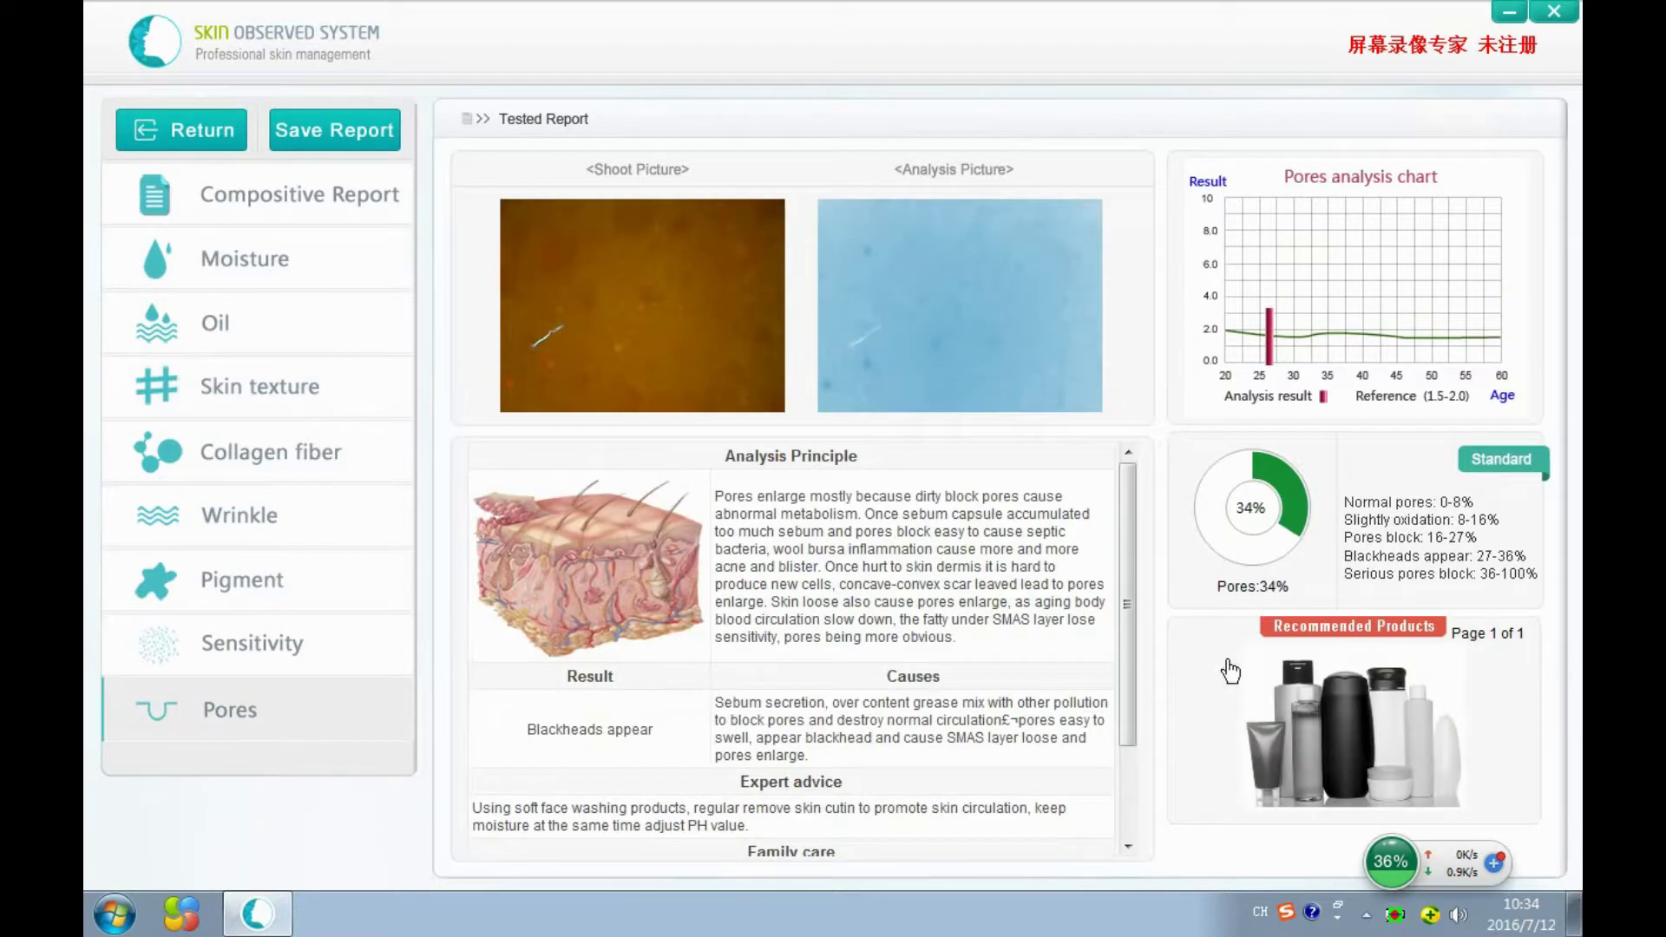
View the recommended ABC acne remove cream details, close the description, and return to the Compositive Report.
click(1321, 734)
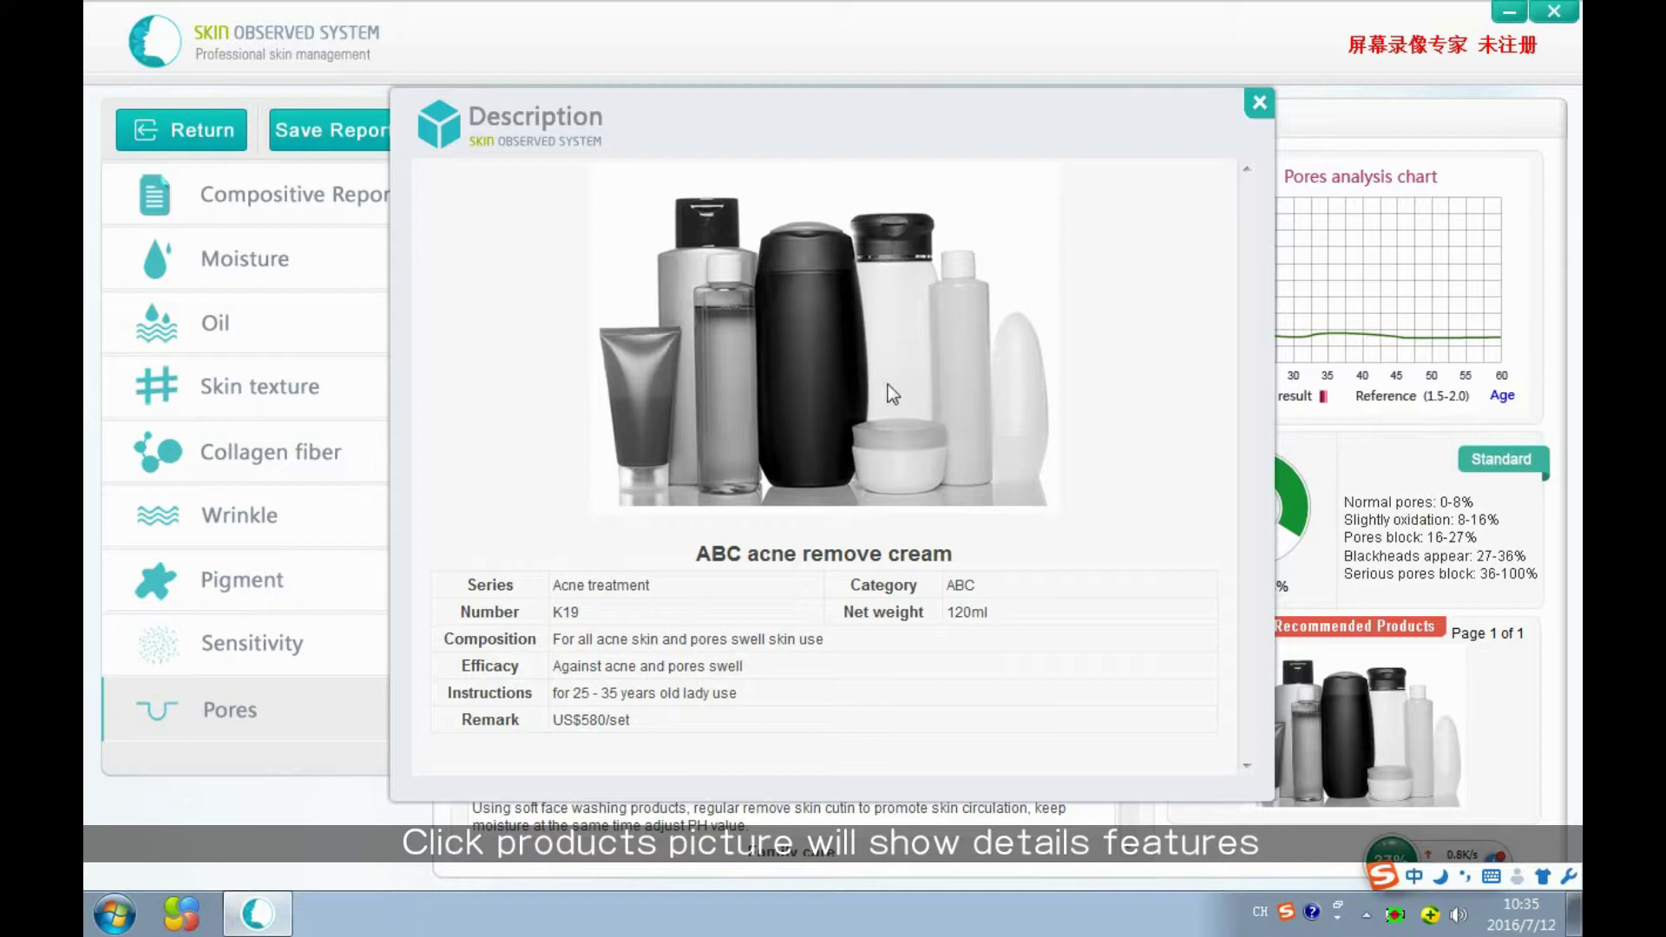
click(1258, 102)
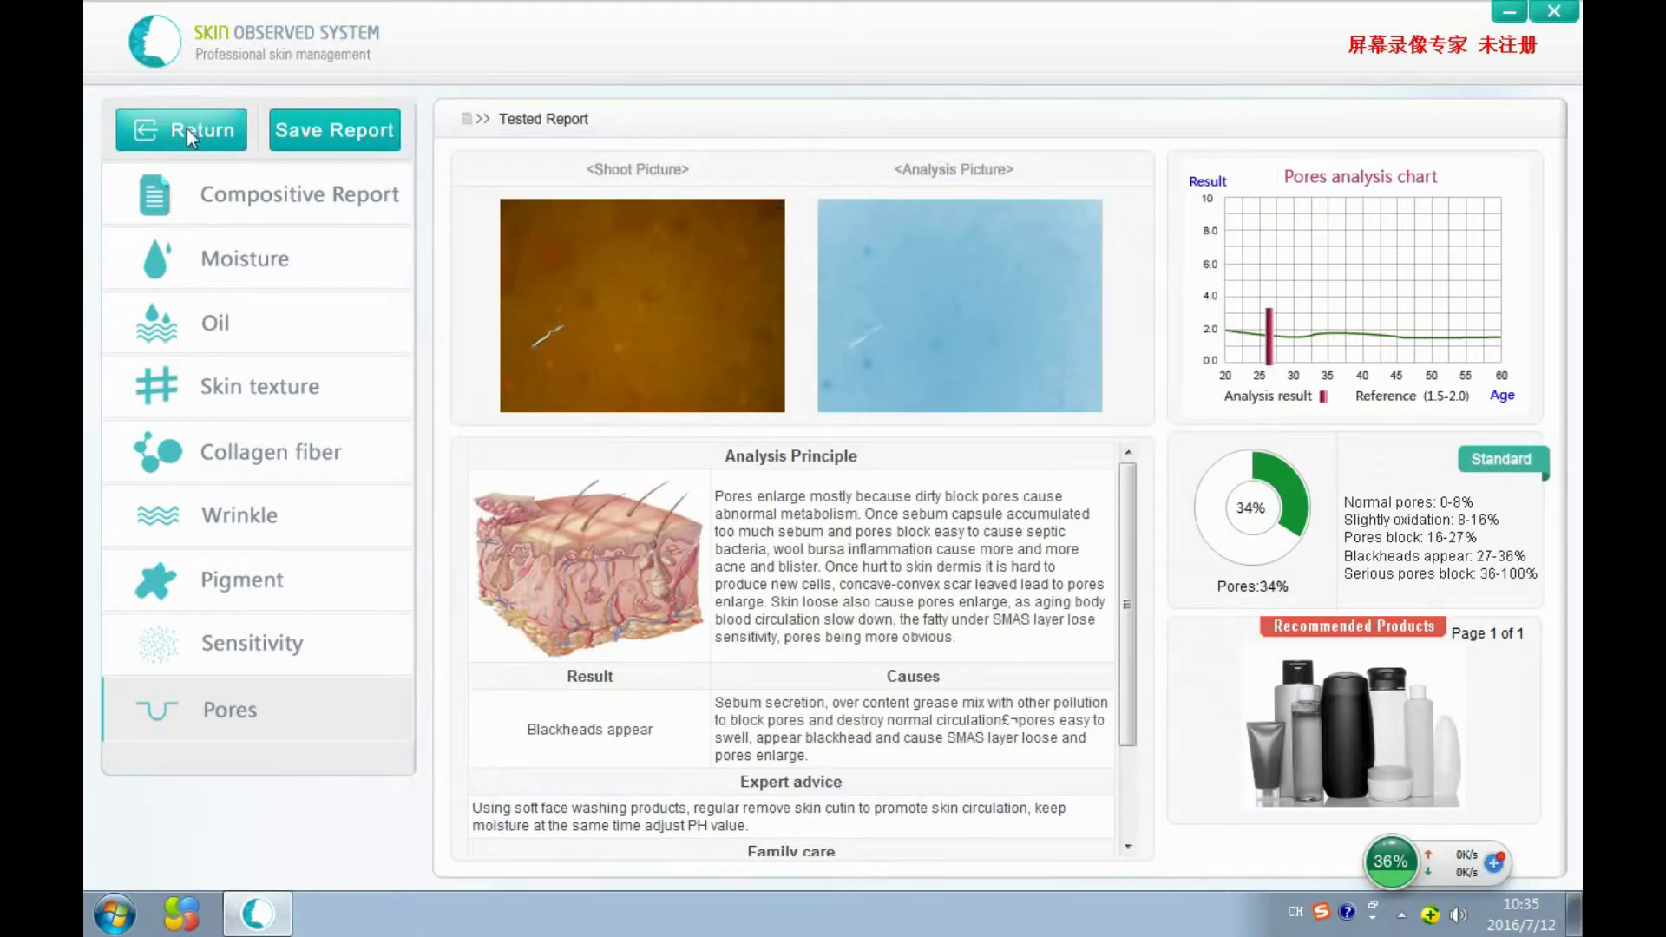
click(195, 185)
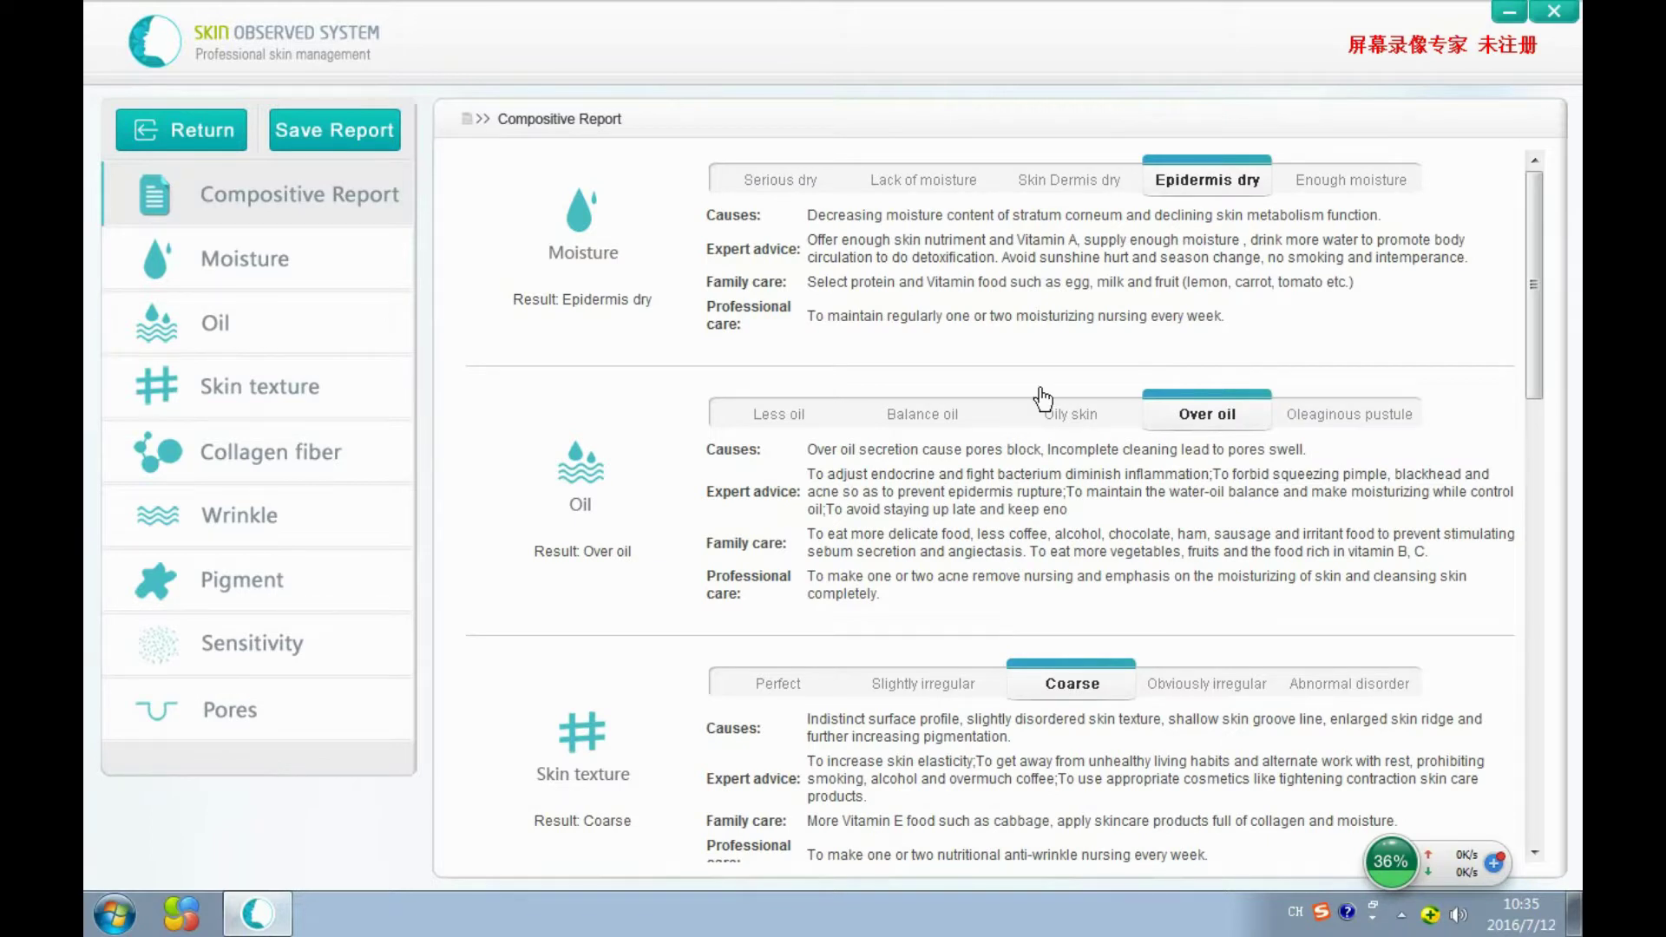
Save the Tested Report to the desktop as an .htm web page named after the customer.
scroll(1036, 399, down, 4)
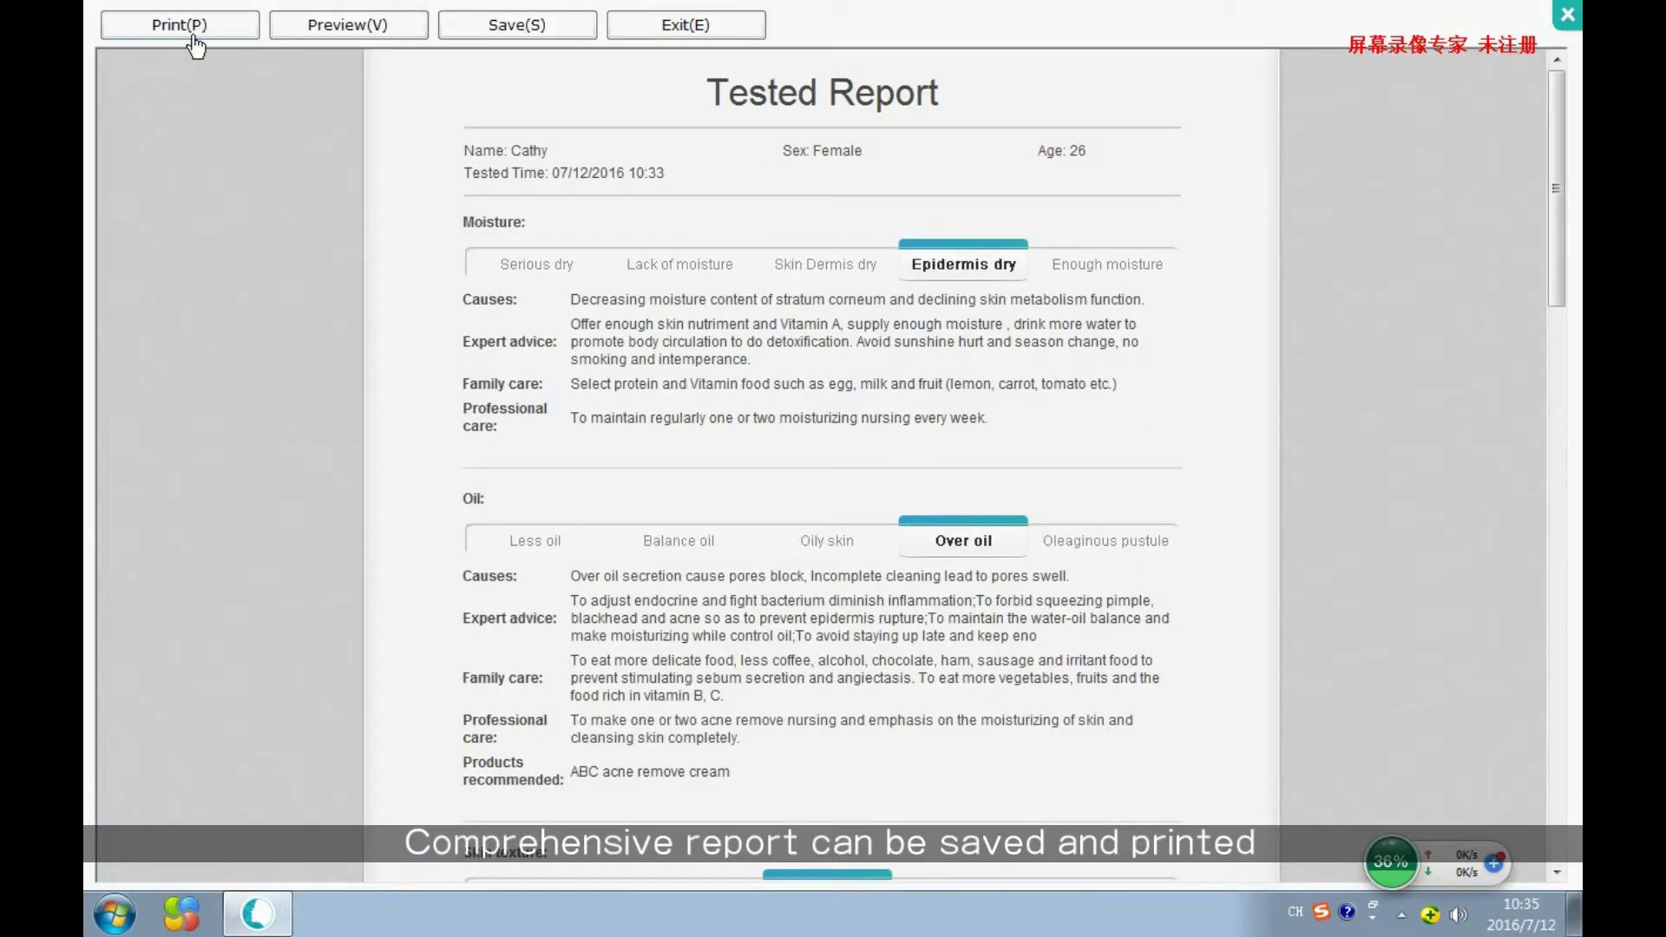
click(532, 30)
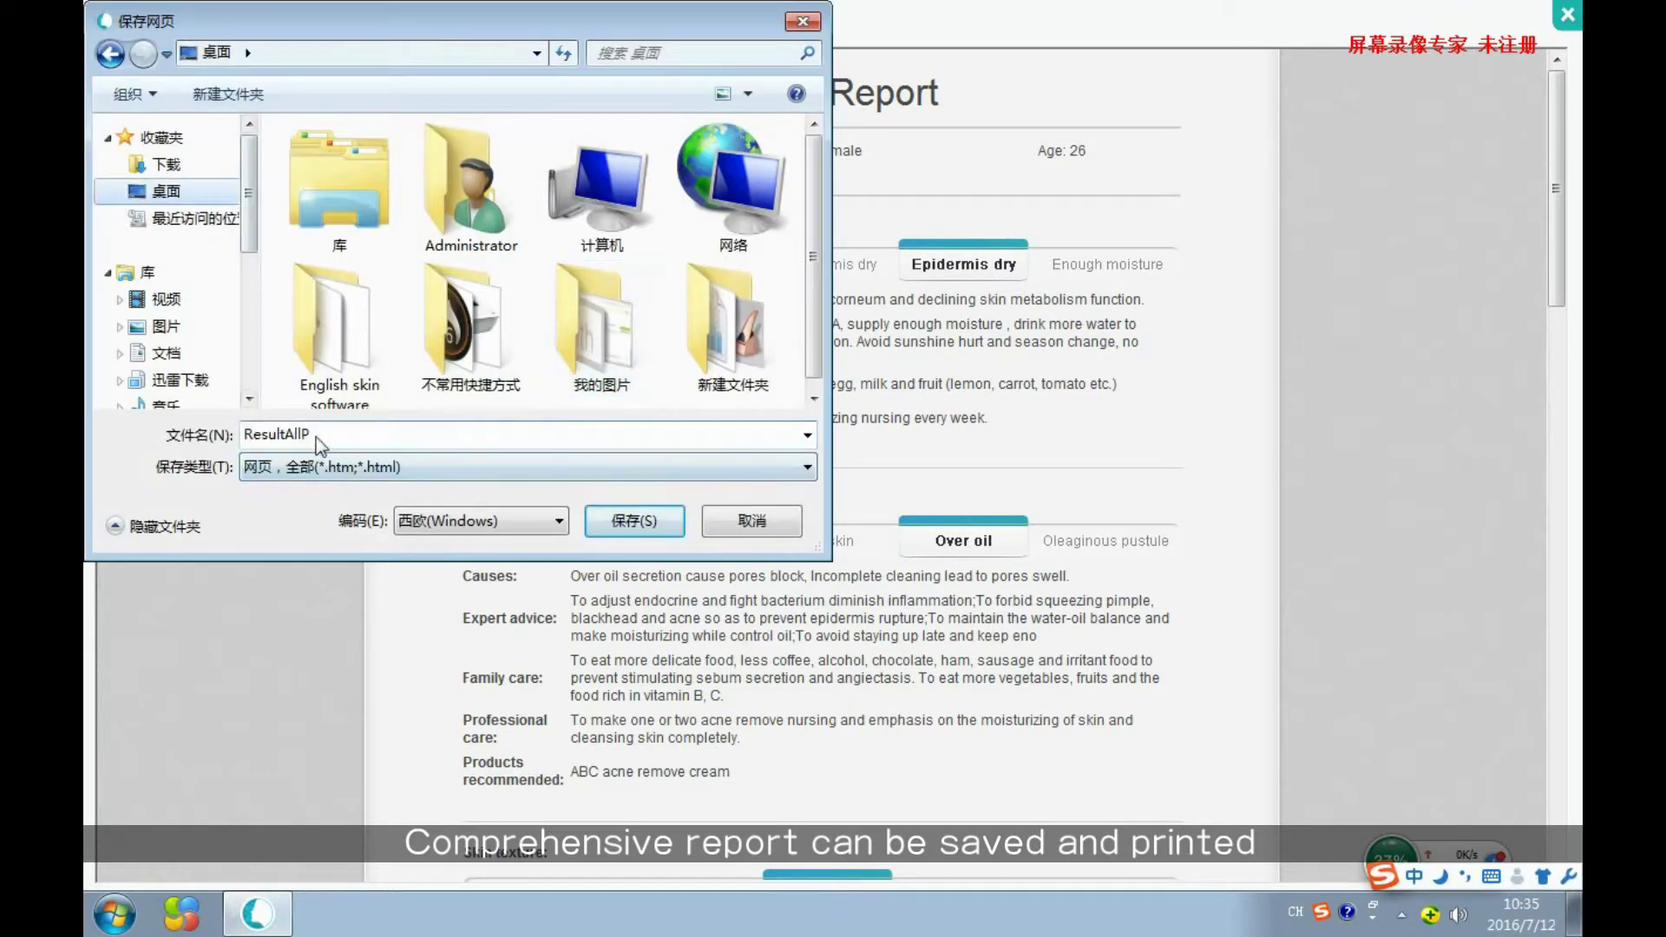
double_click(345, 441)
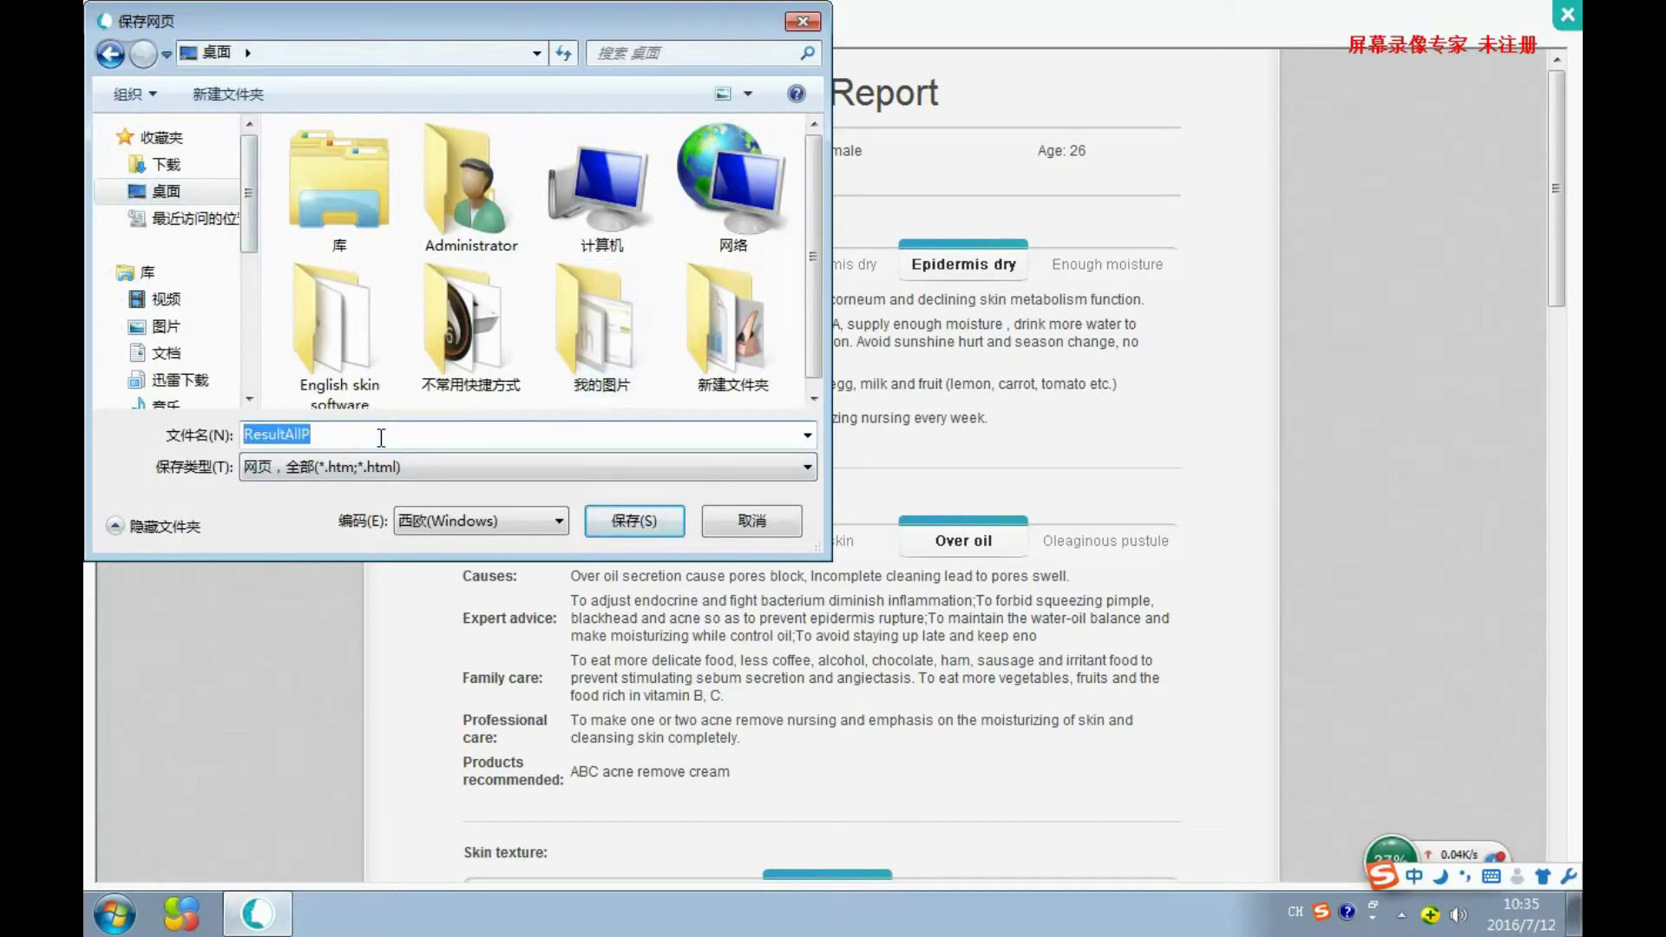
text(Cathy)
key(shift)
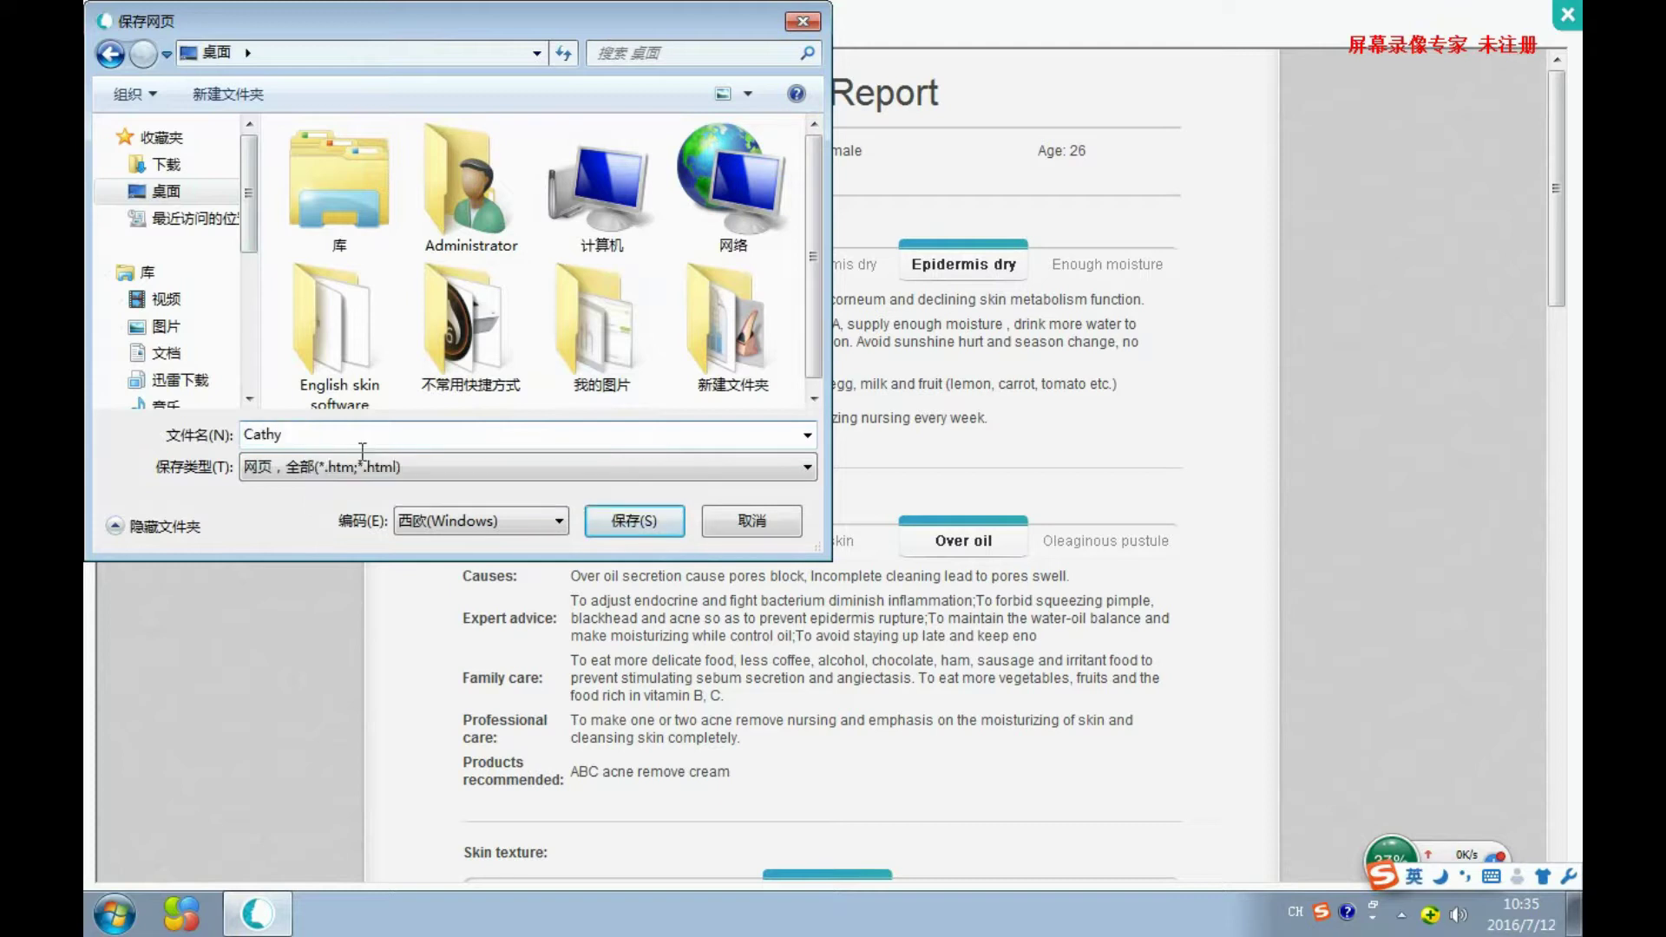
click(608, 513)
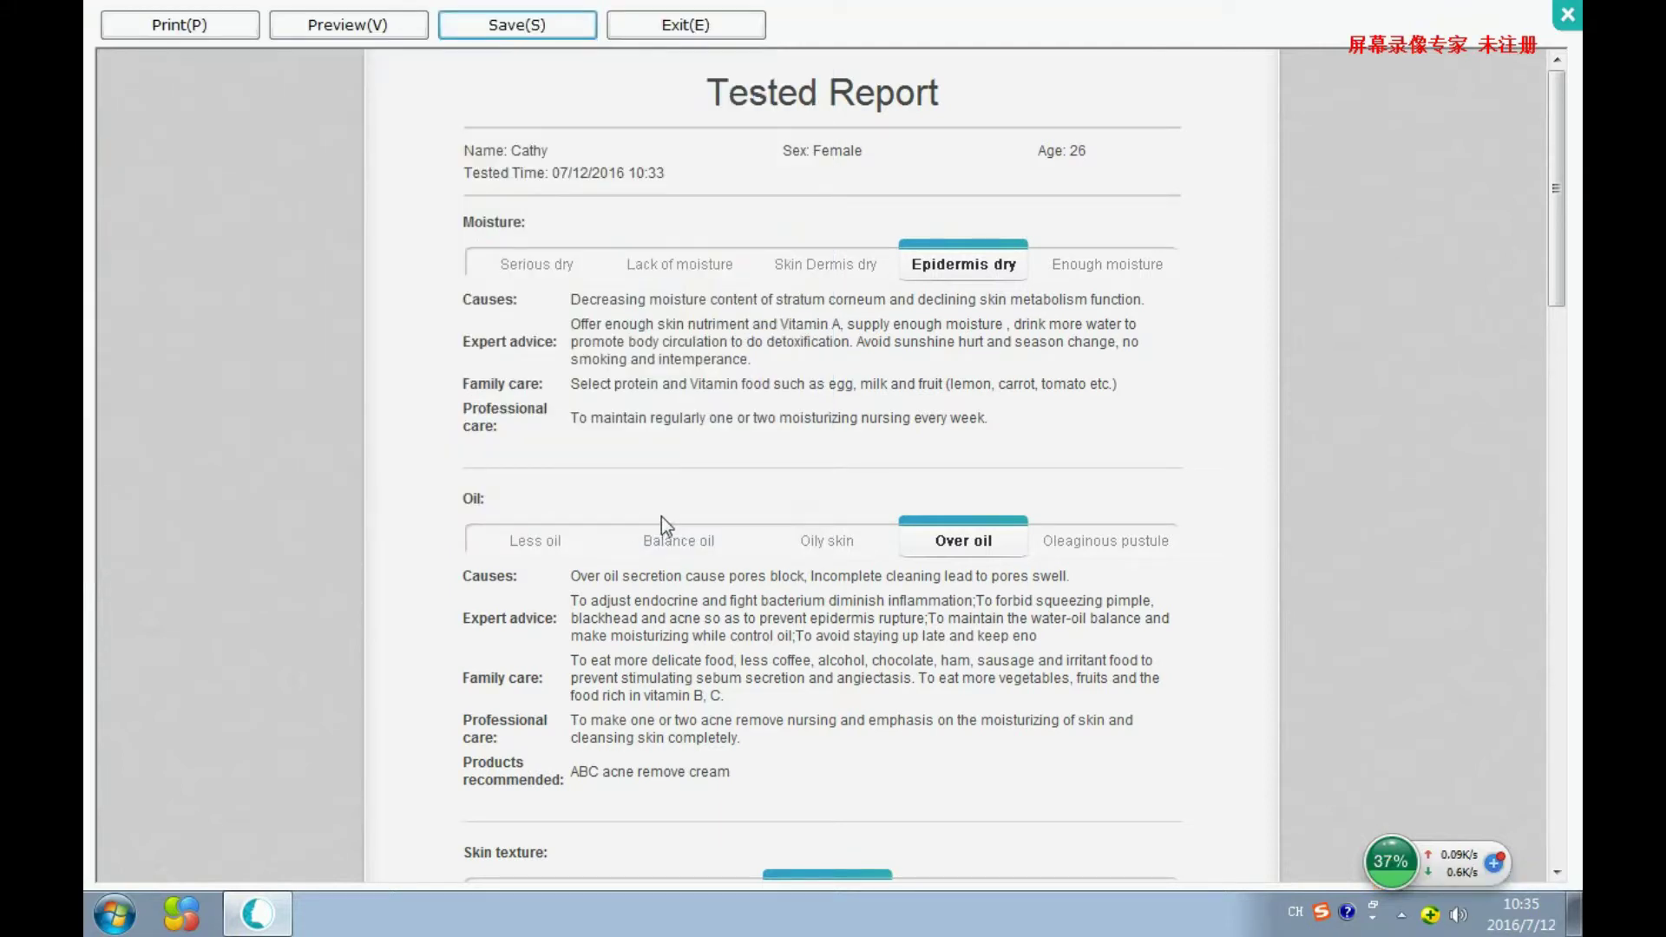
Close the Tested Report, then return through the customer record screen to the home screen.
click(706, 33)
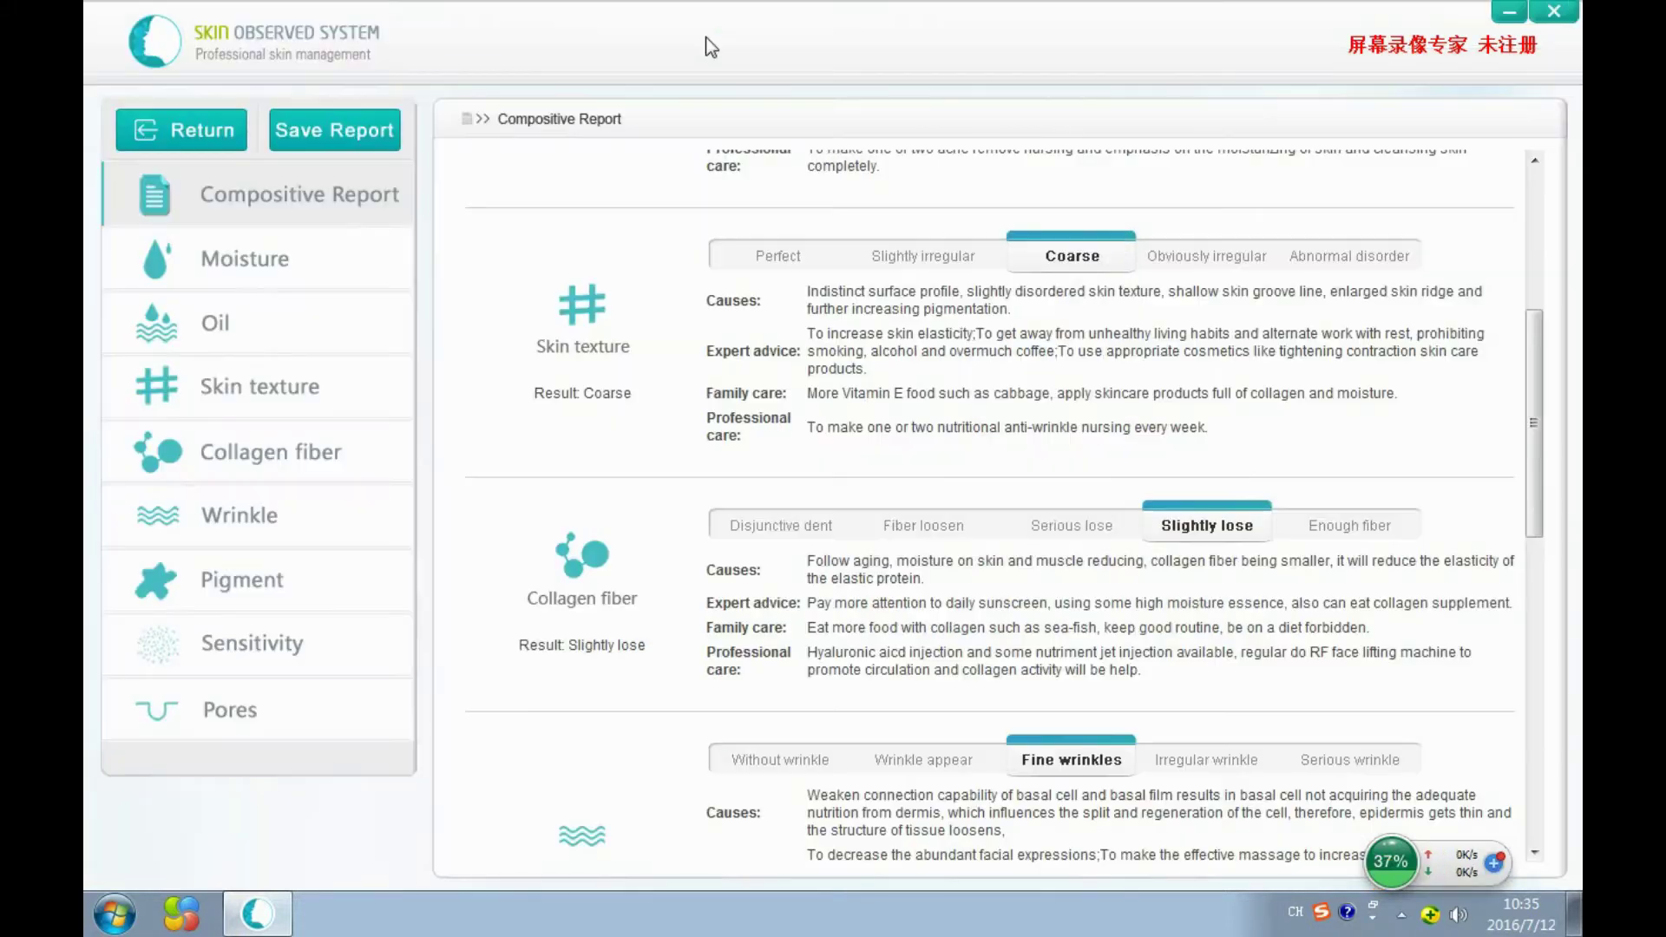
click(195, 132)
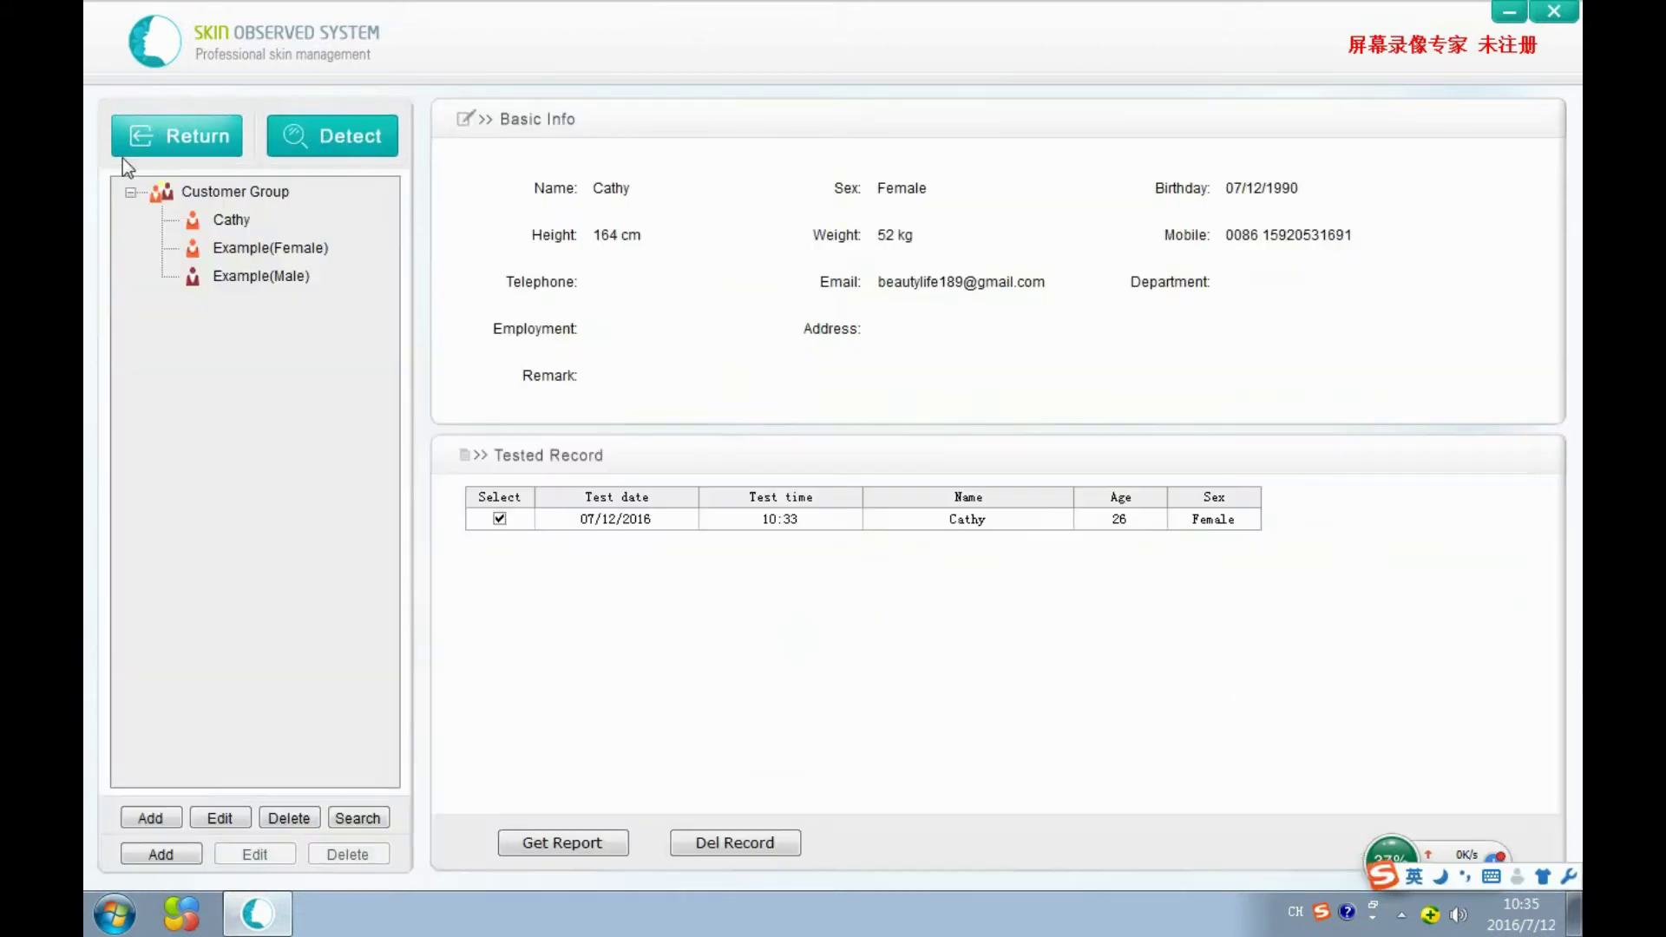
click(214, 146)
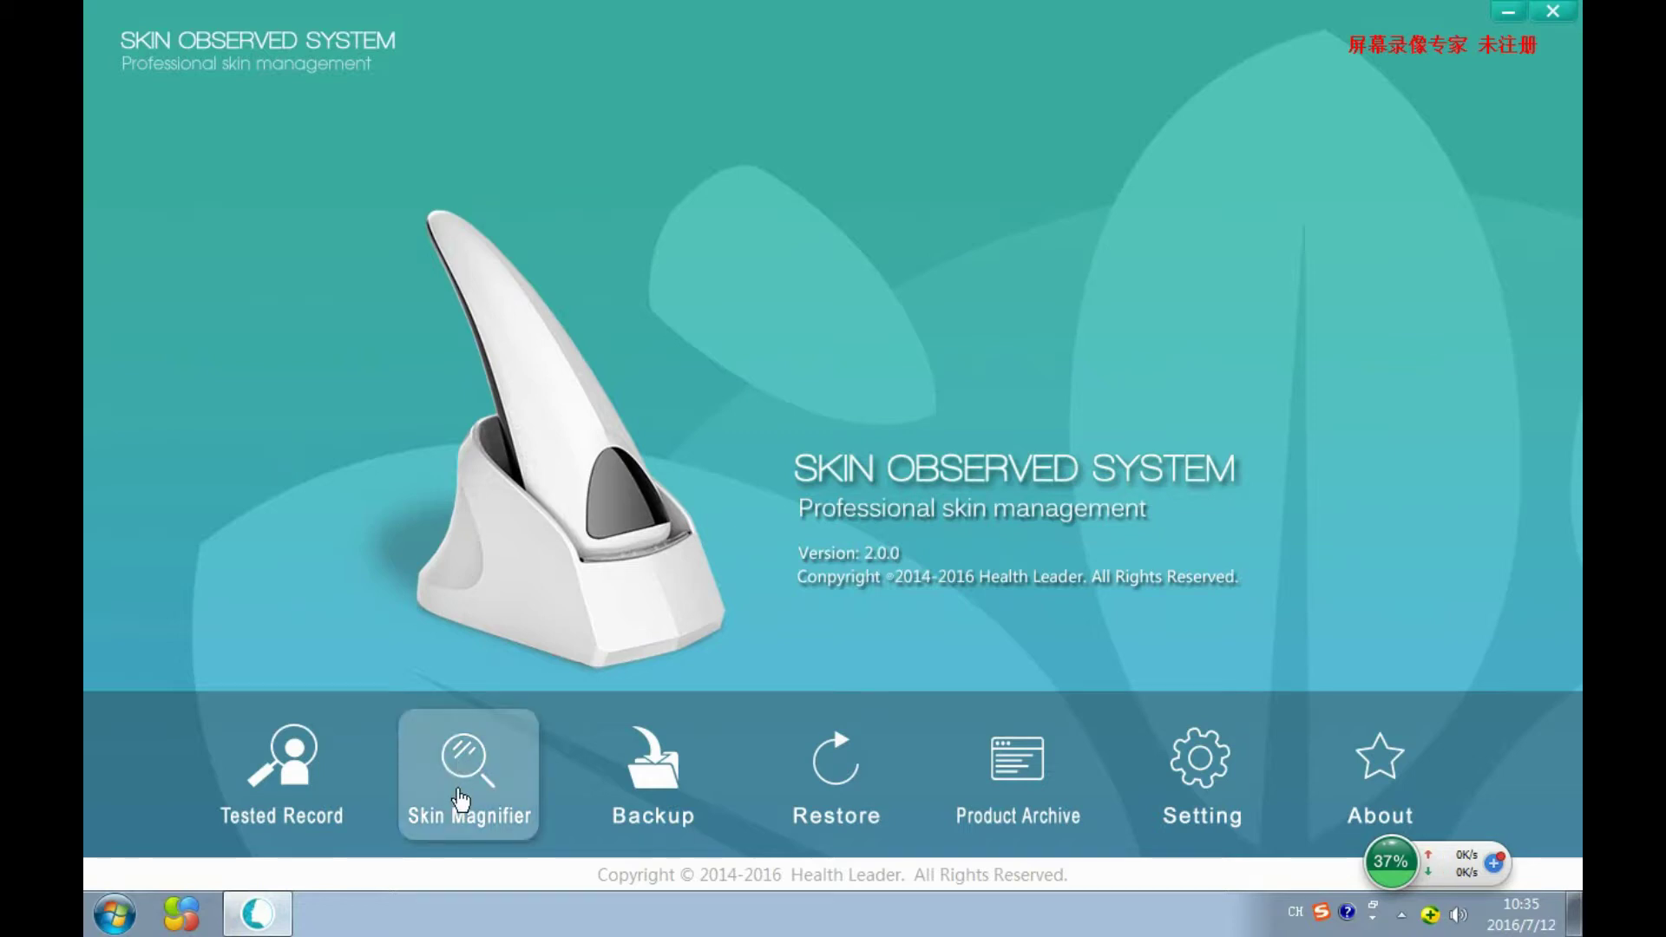
click(460, 794)
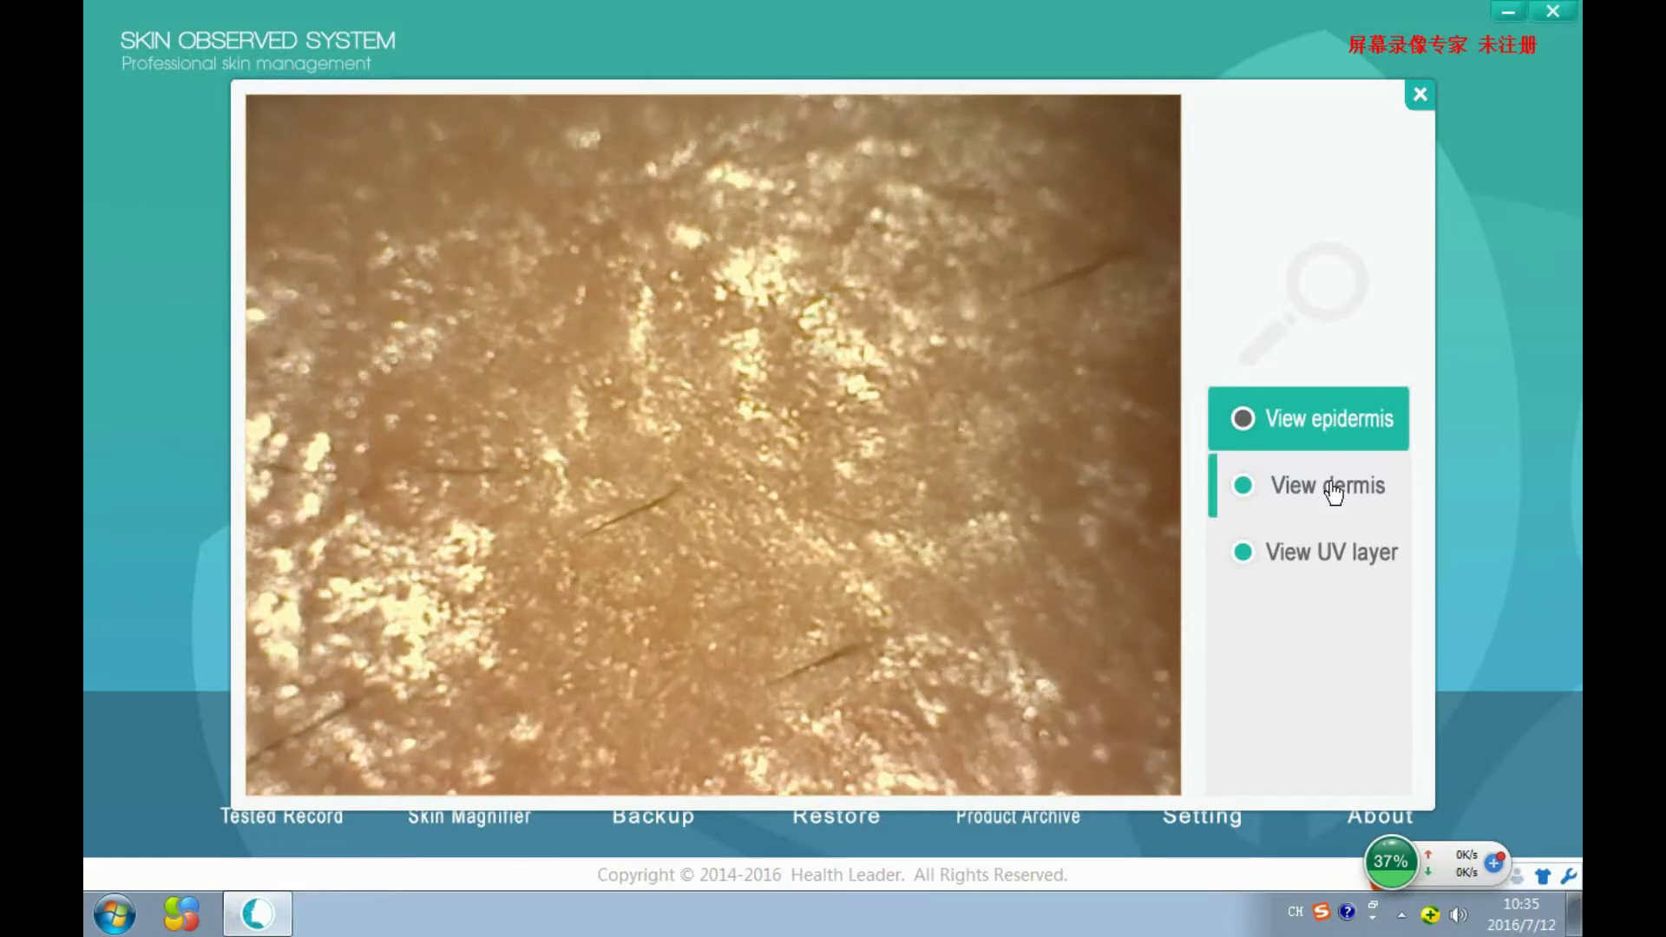
click(1333, 493)
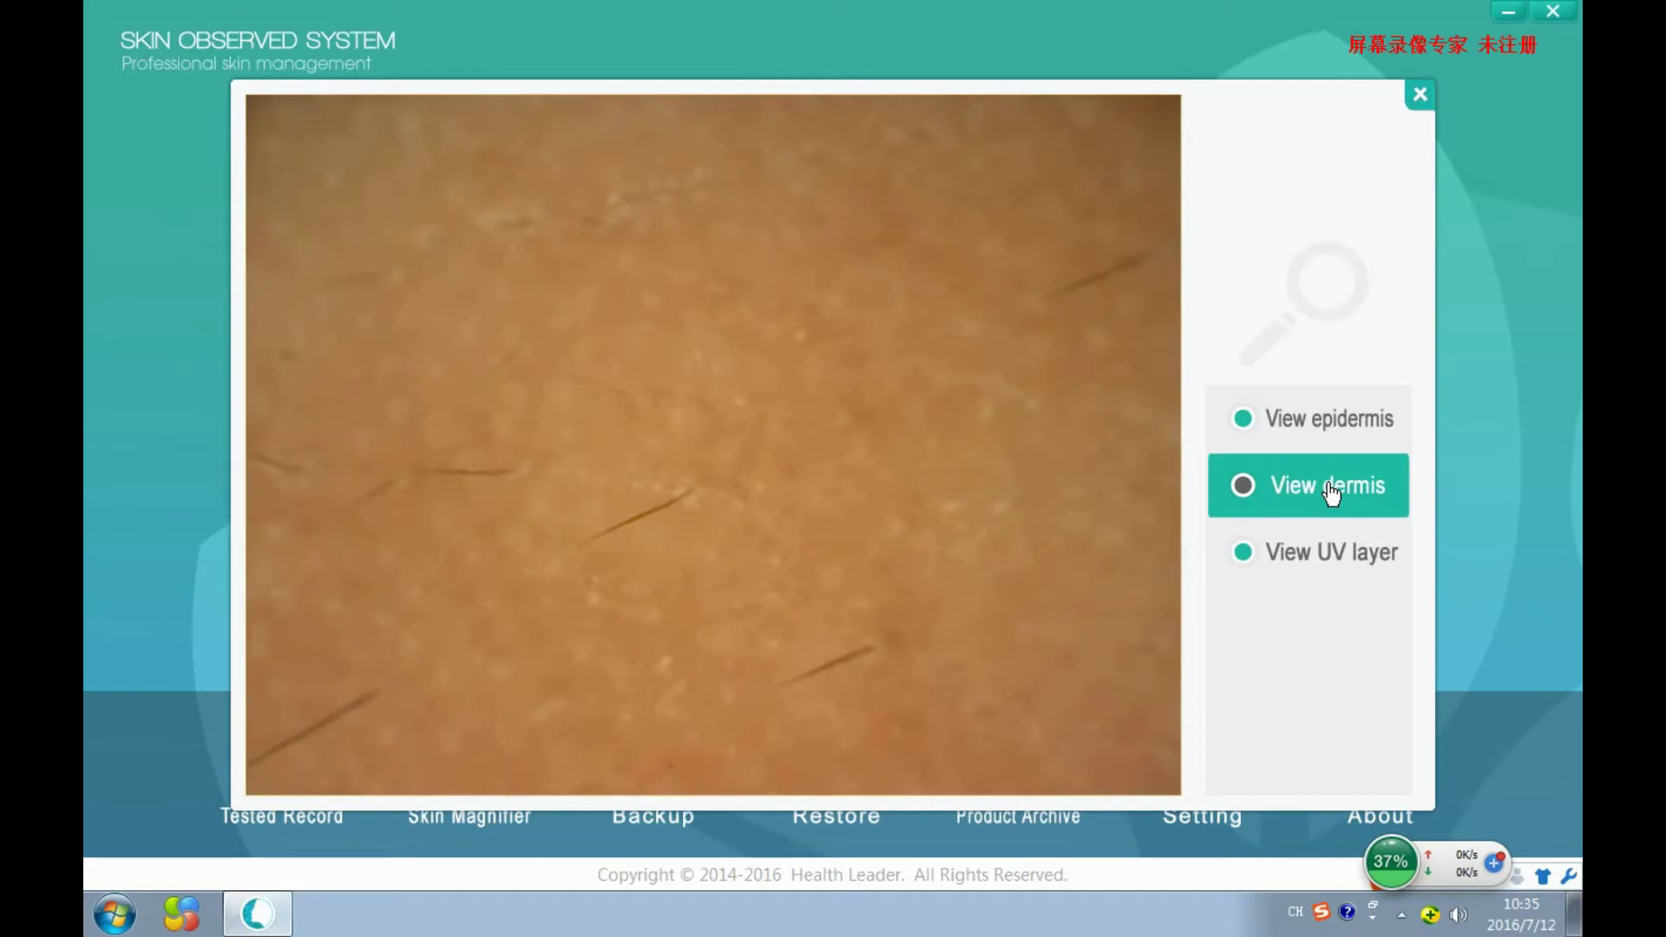
click(1310, 559)
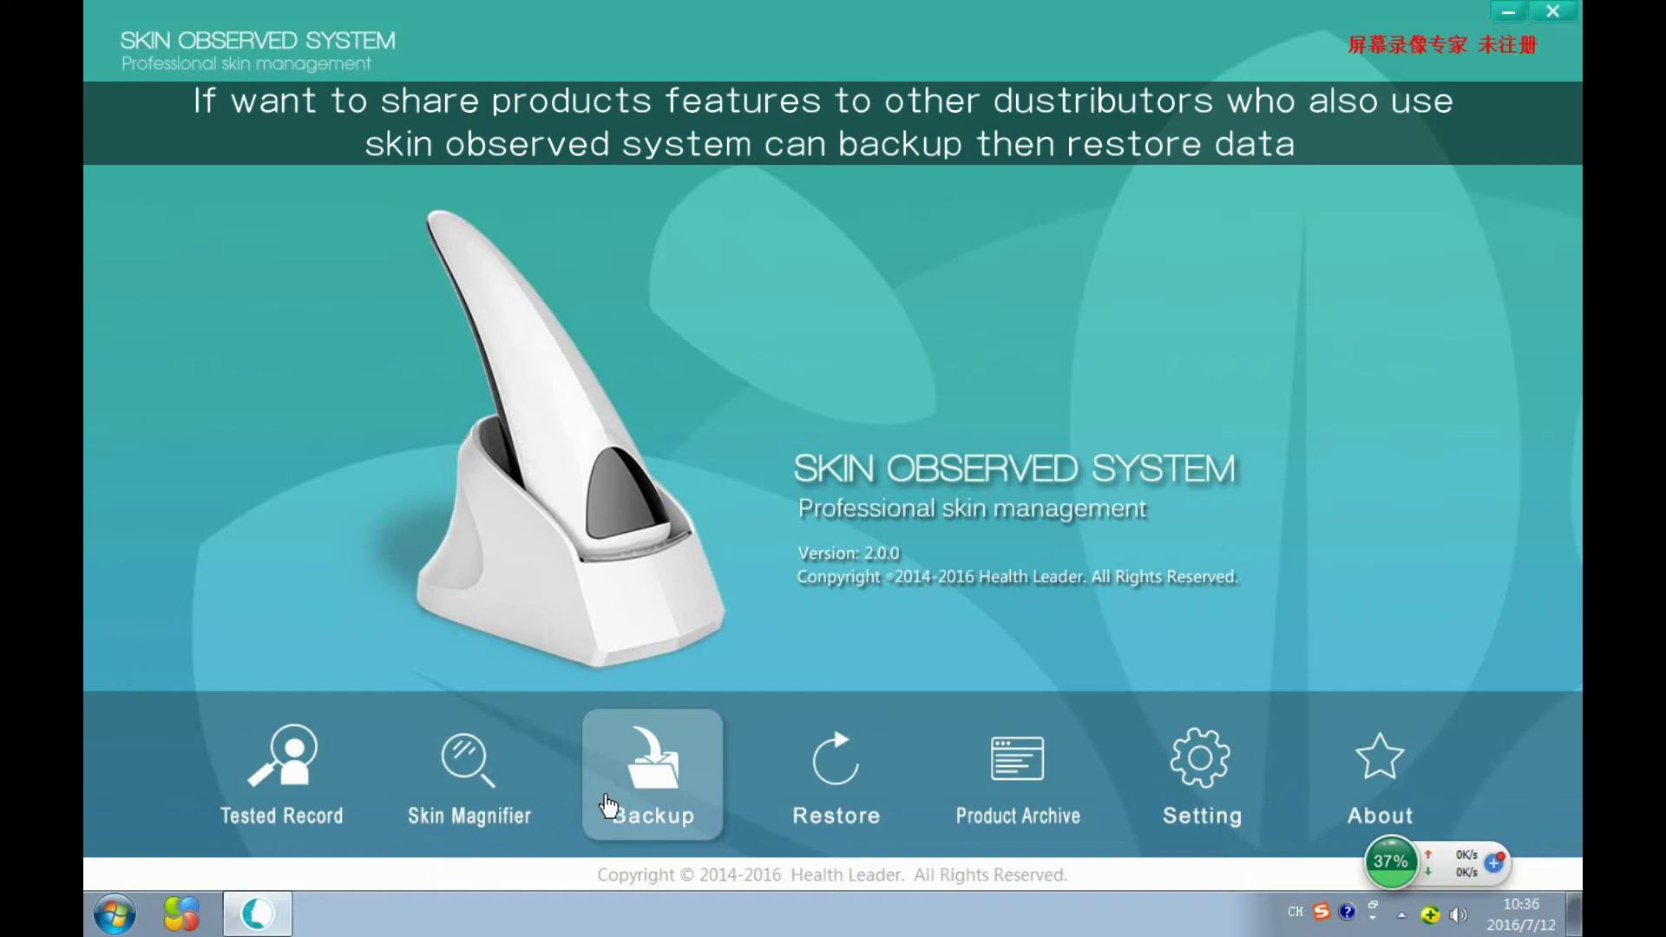
Open the Backup window and then the Restore window, exiting each without running it.
click(607, 806)
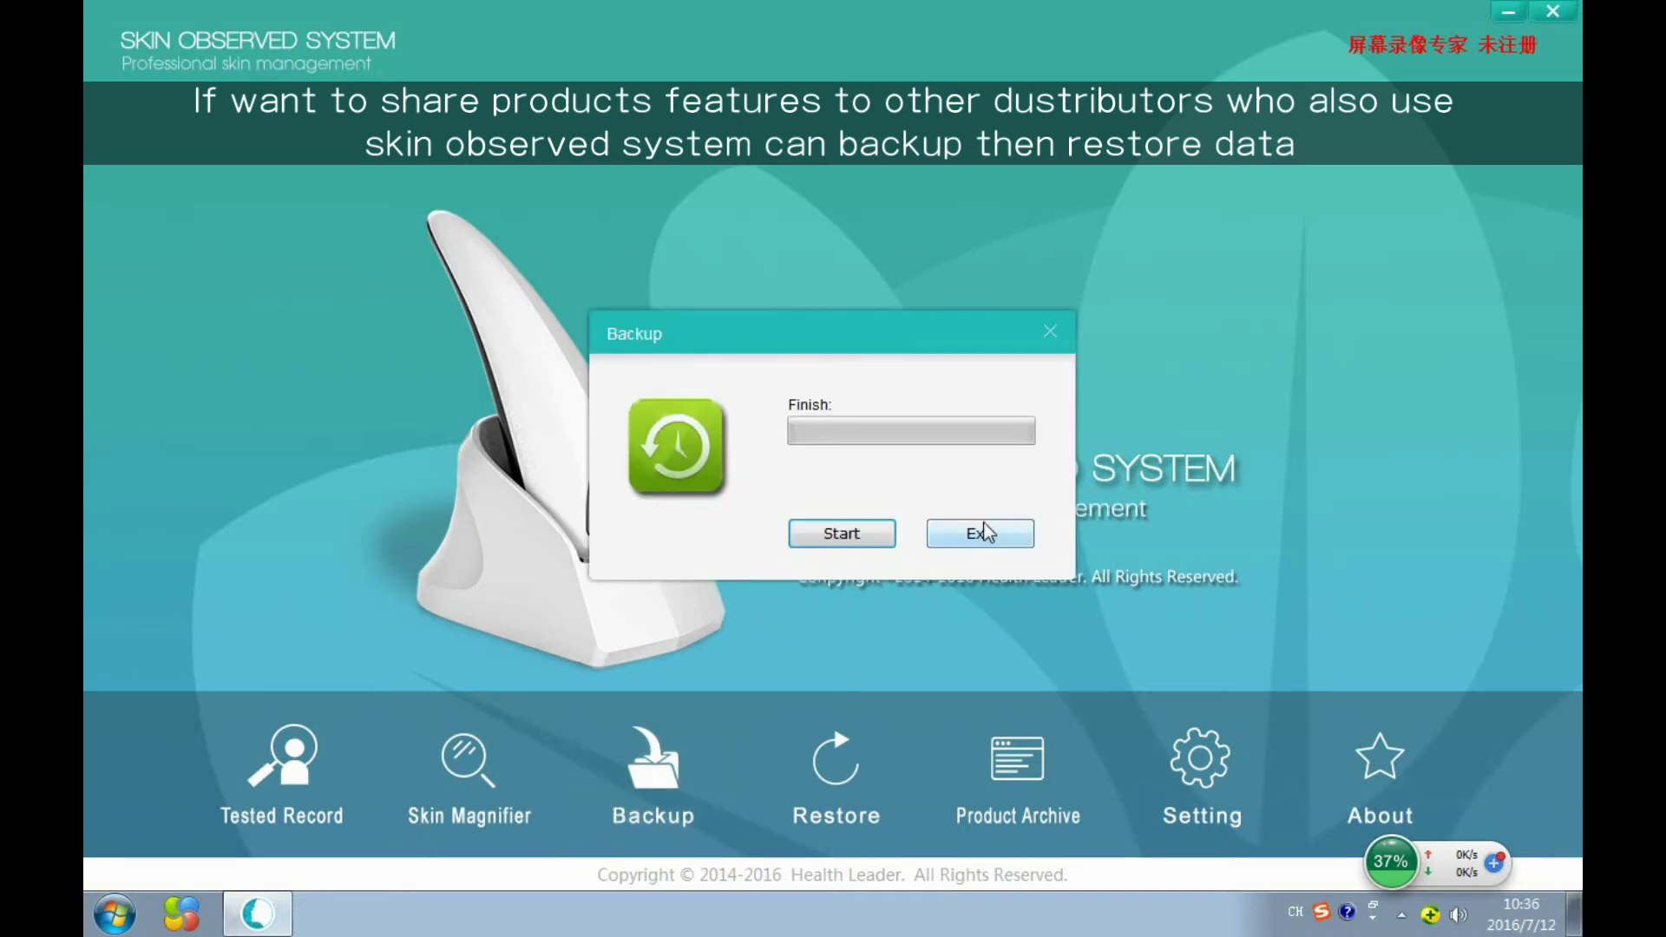
click(994, 534)
click(836, 785)
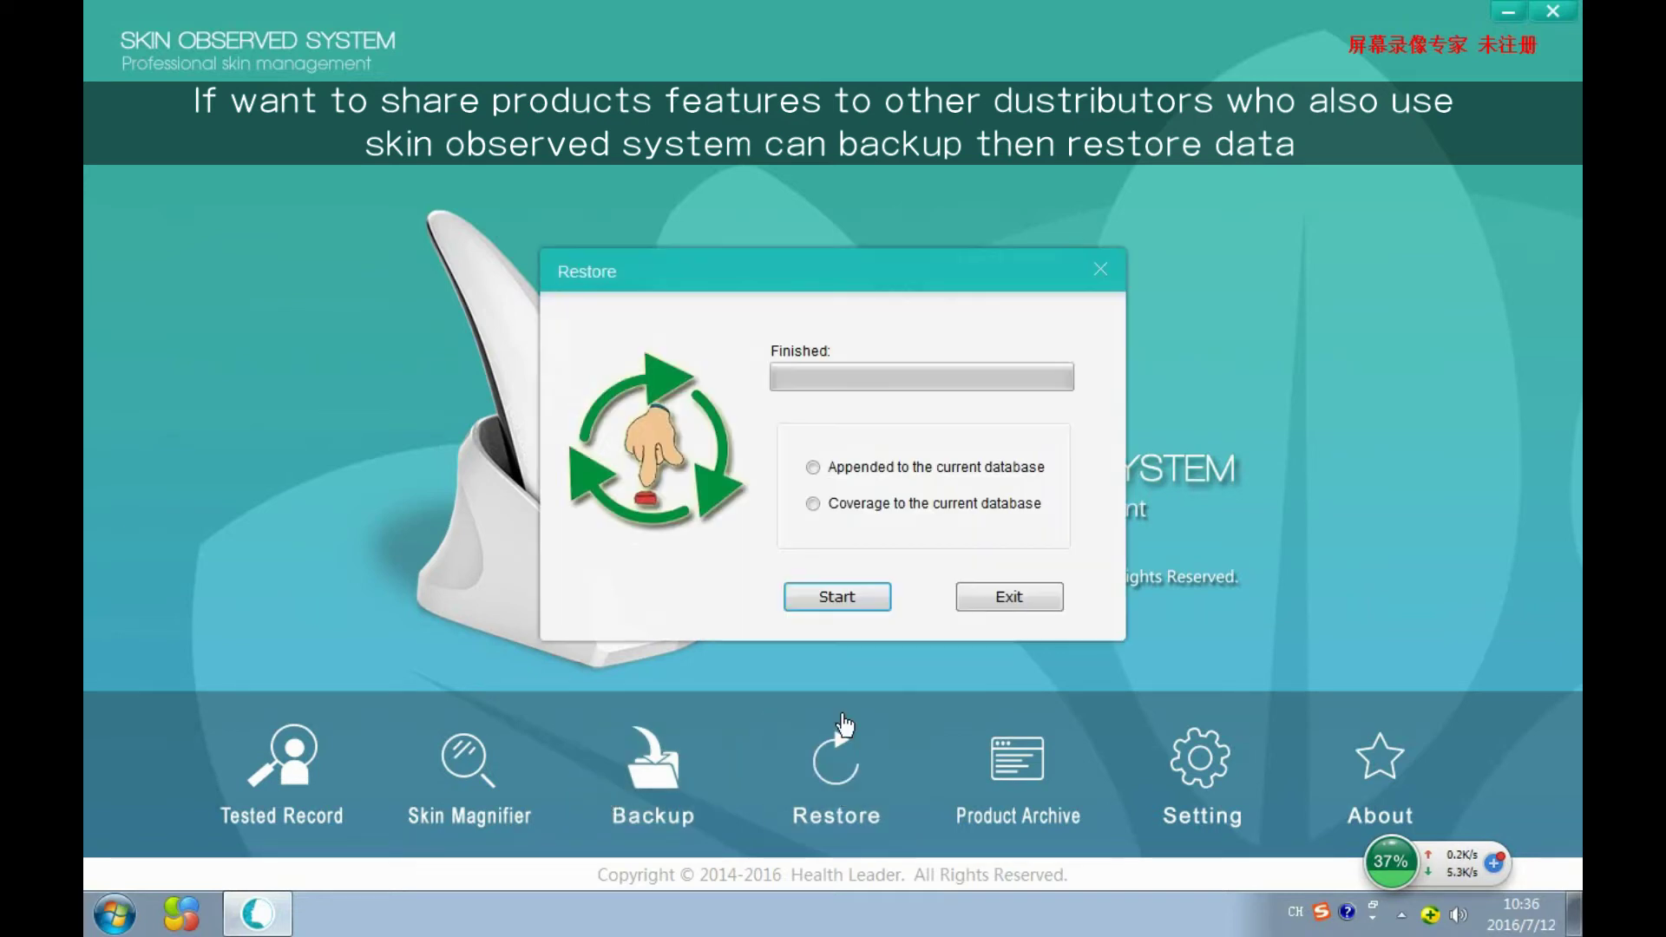
click(998, 599)
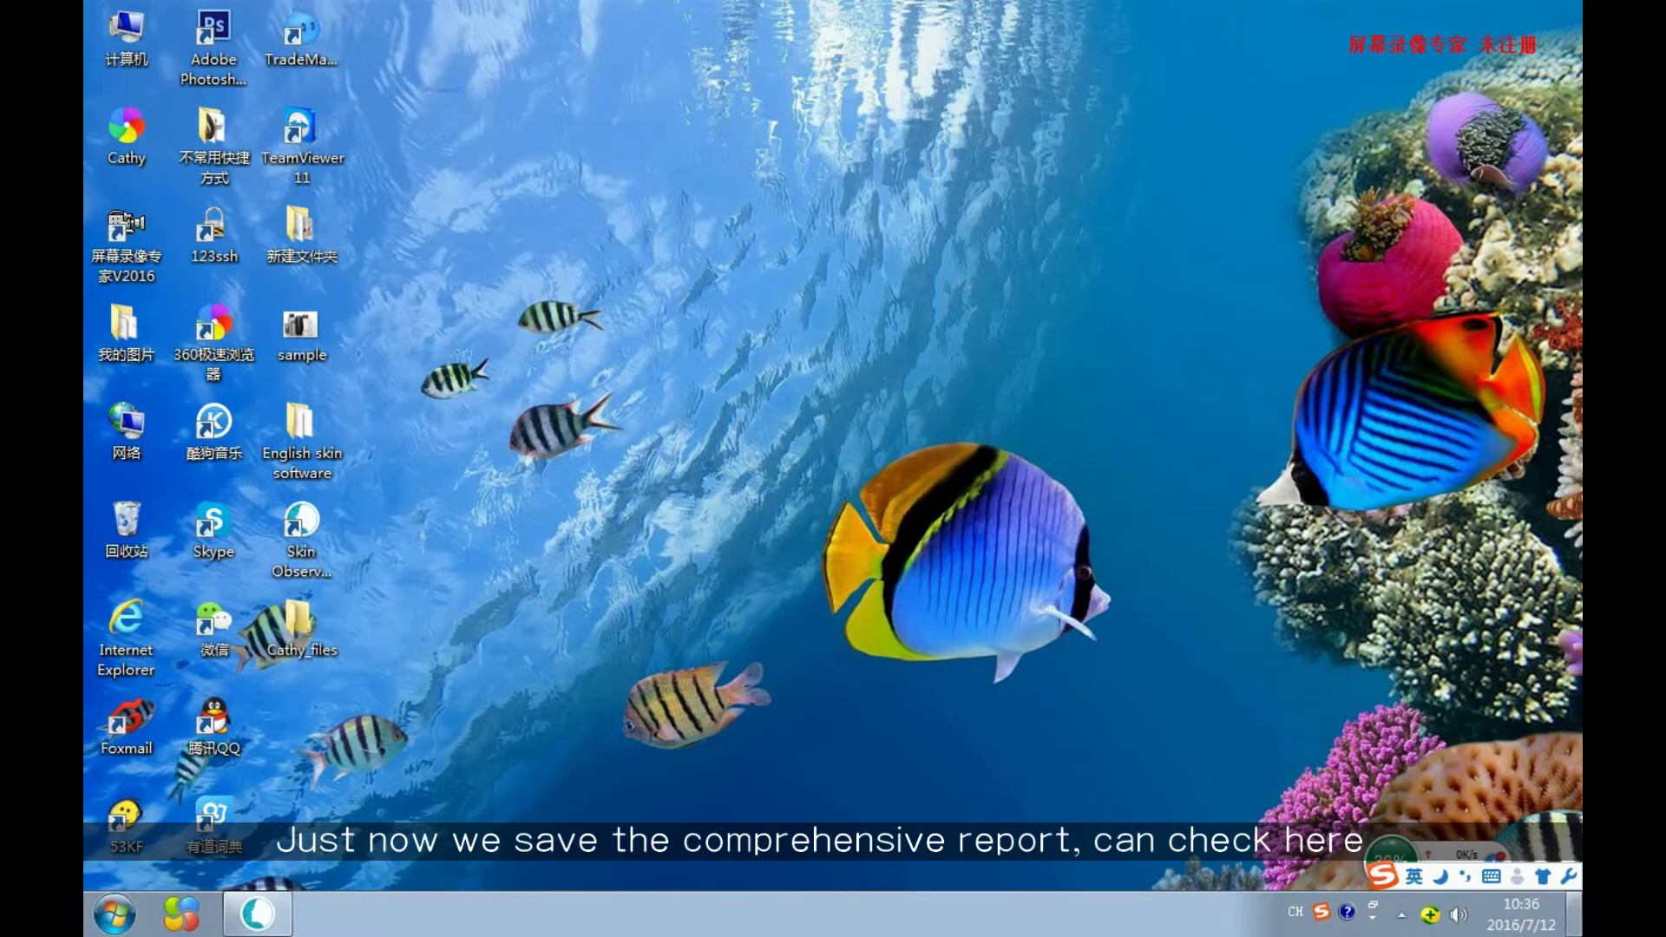
double_click(127, 149)
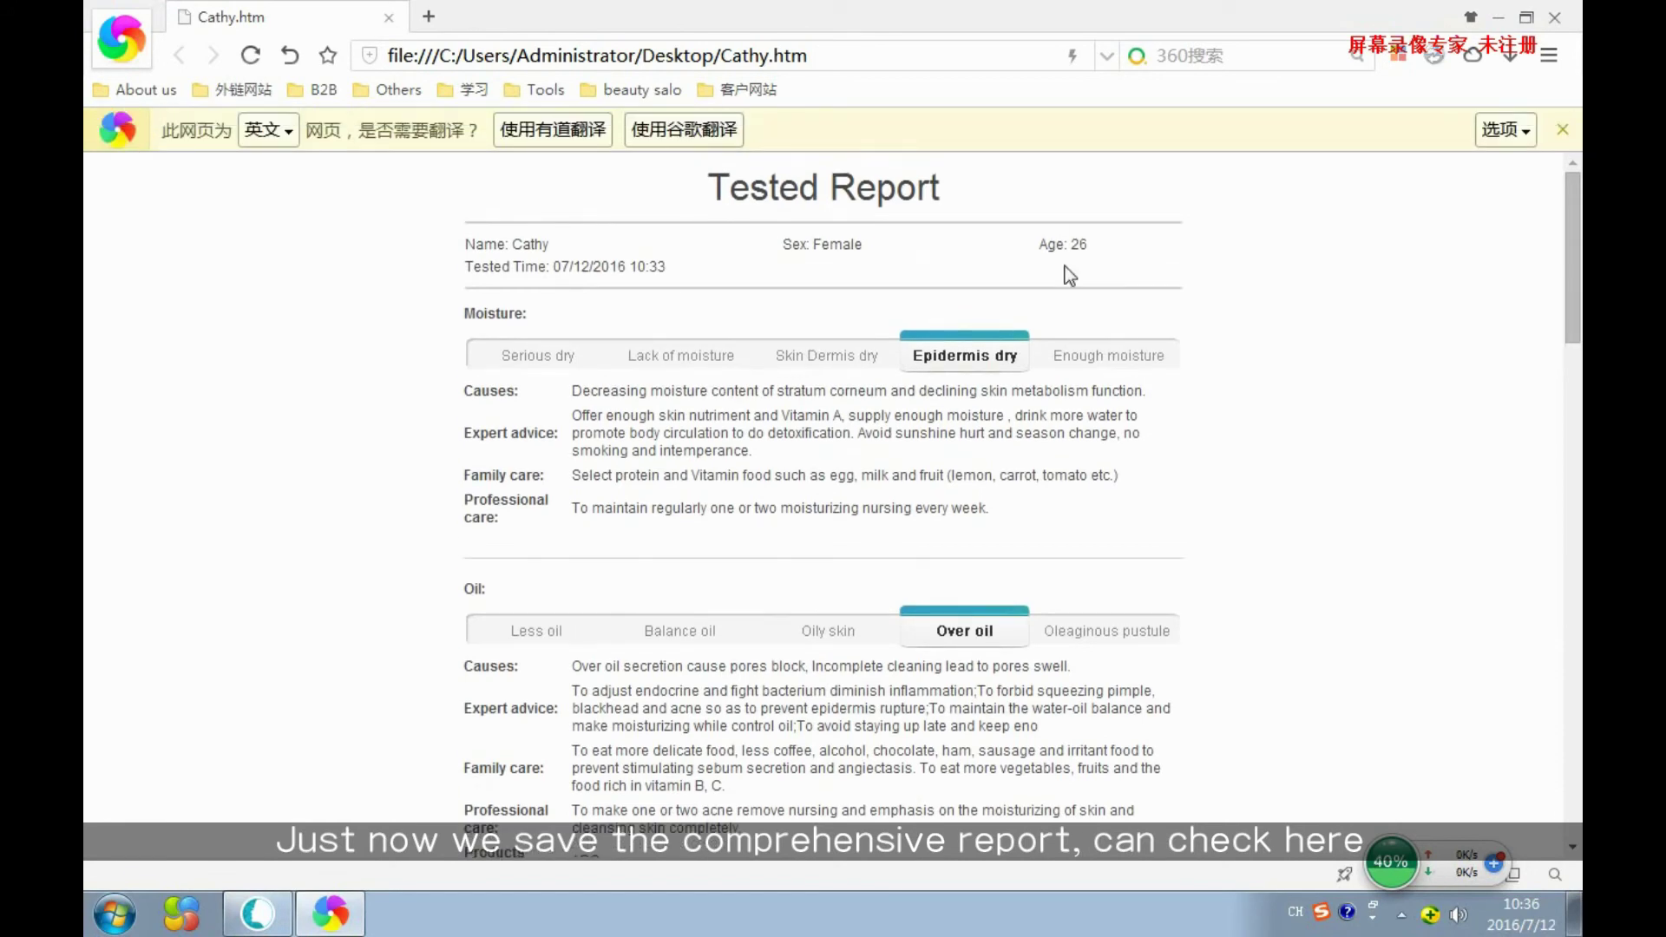
scroll(1066, 287, down, 15)
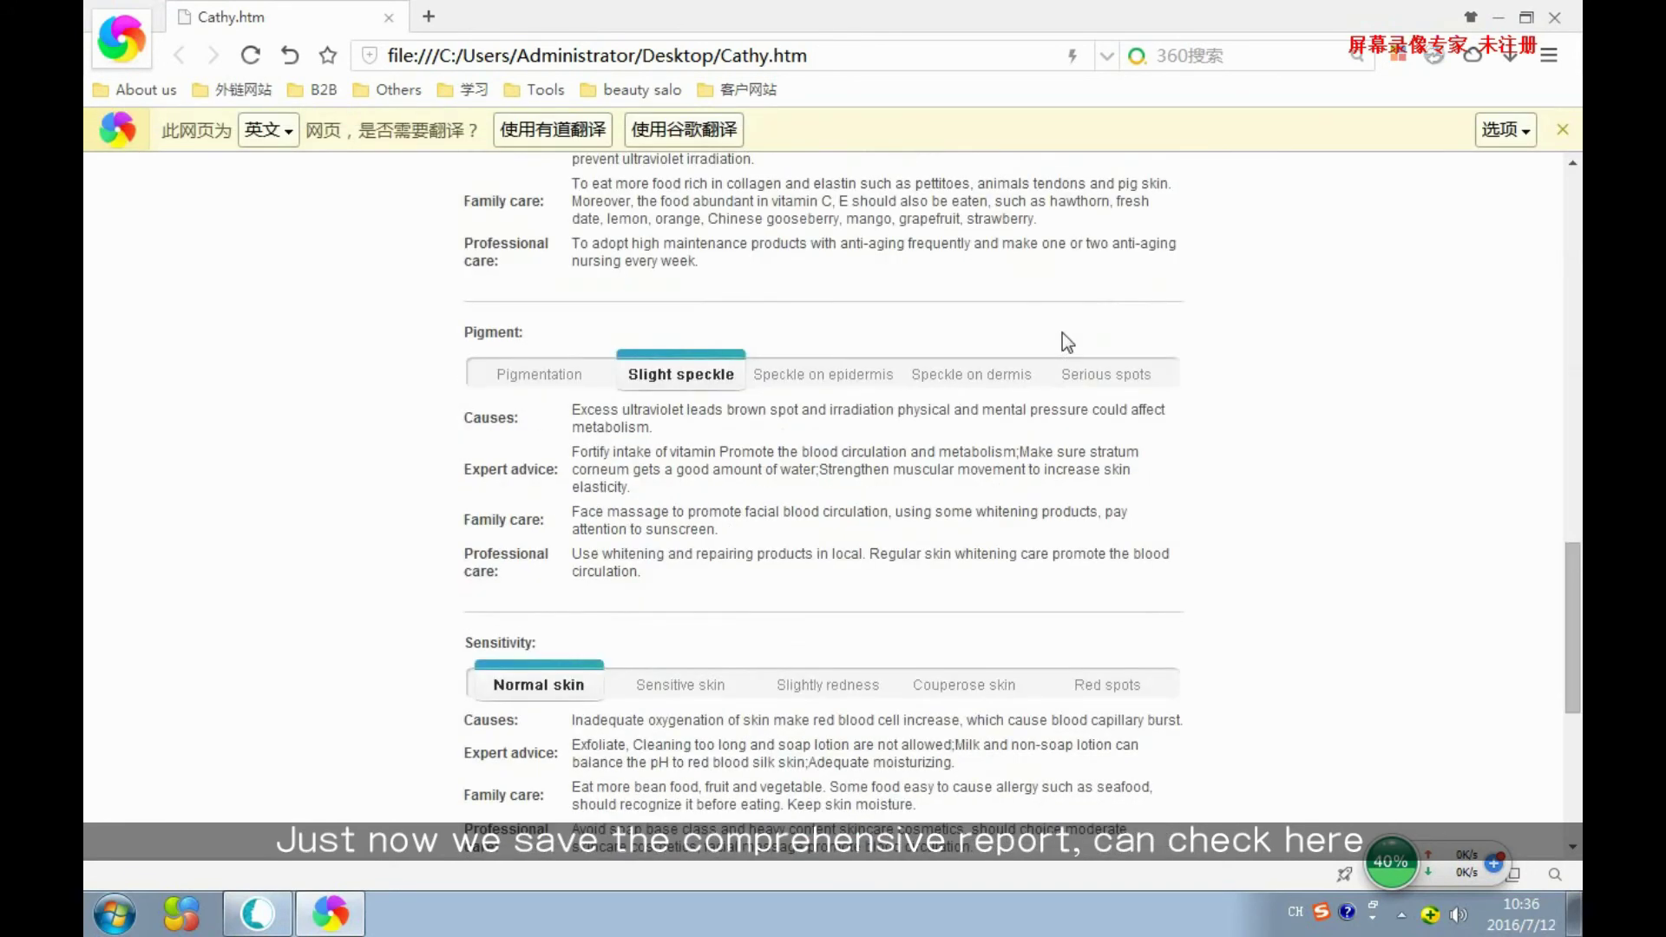
scroll(1062, 335, down, 5)
scroll(986, 418, up, 12)
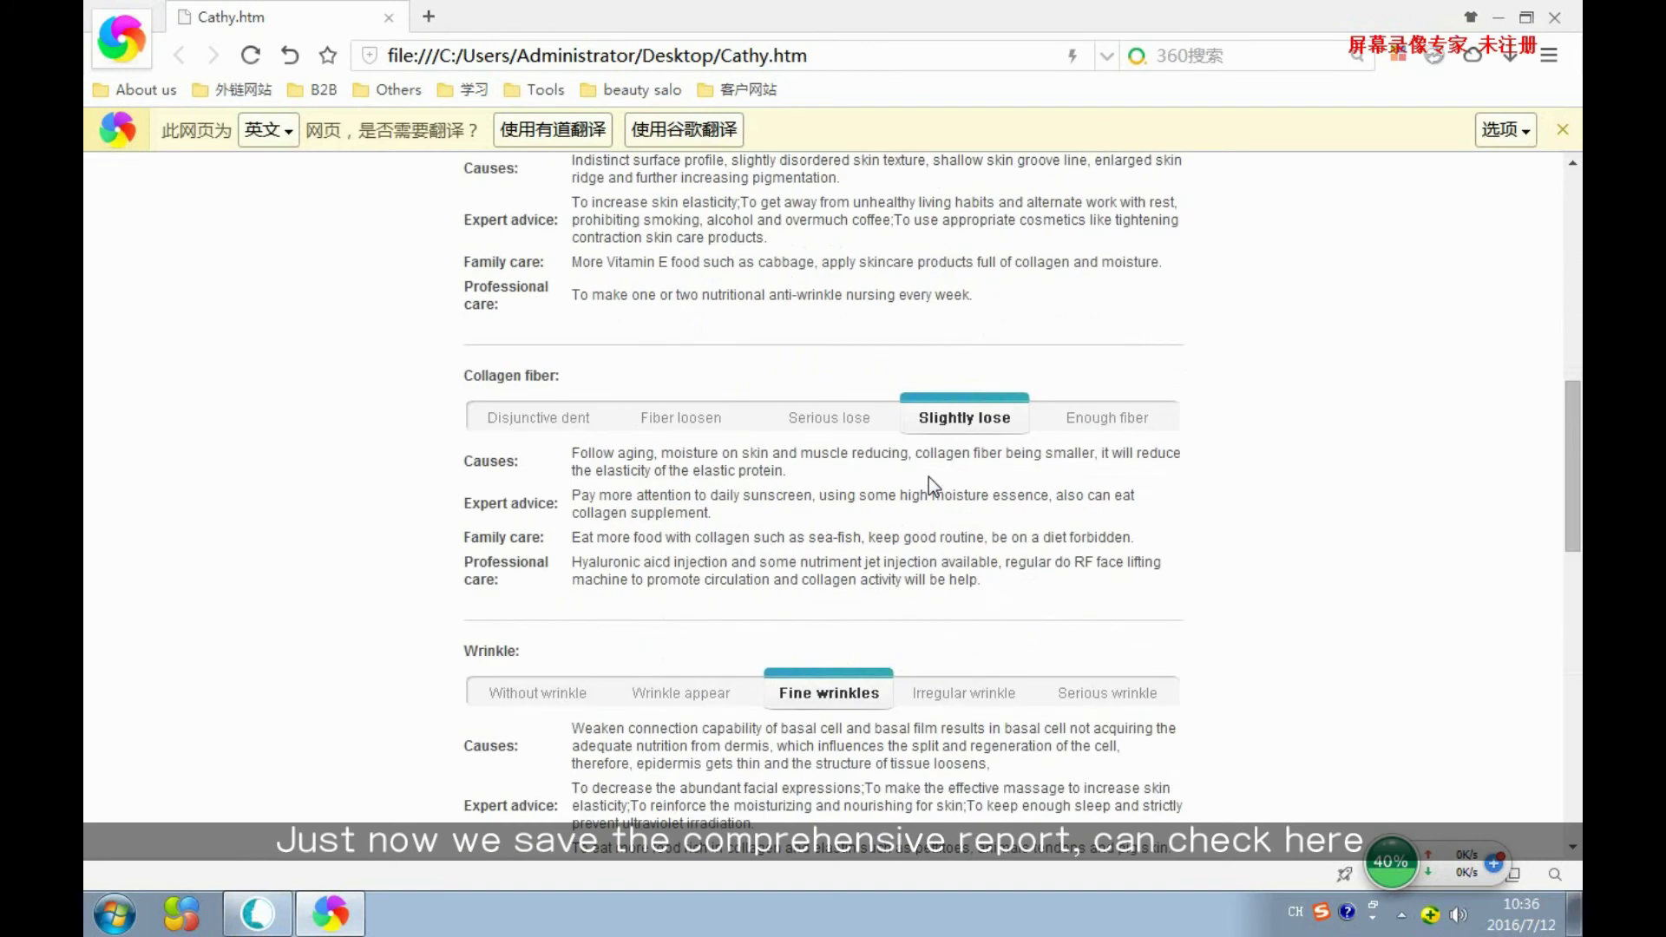
scroll(928, 476, up, 10)
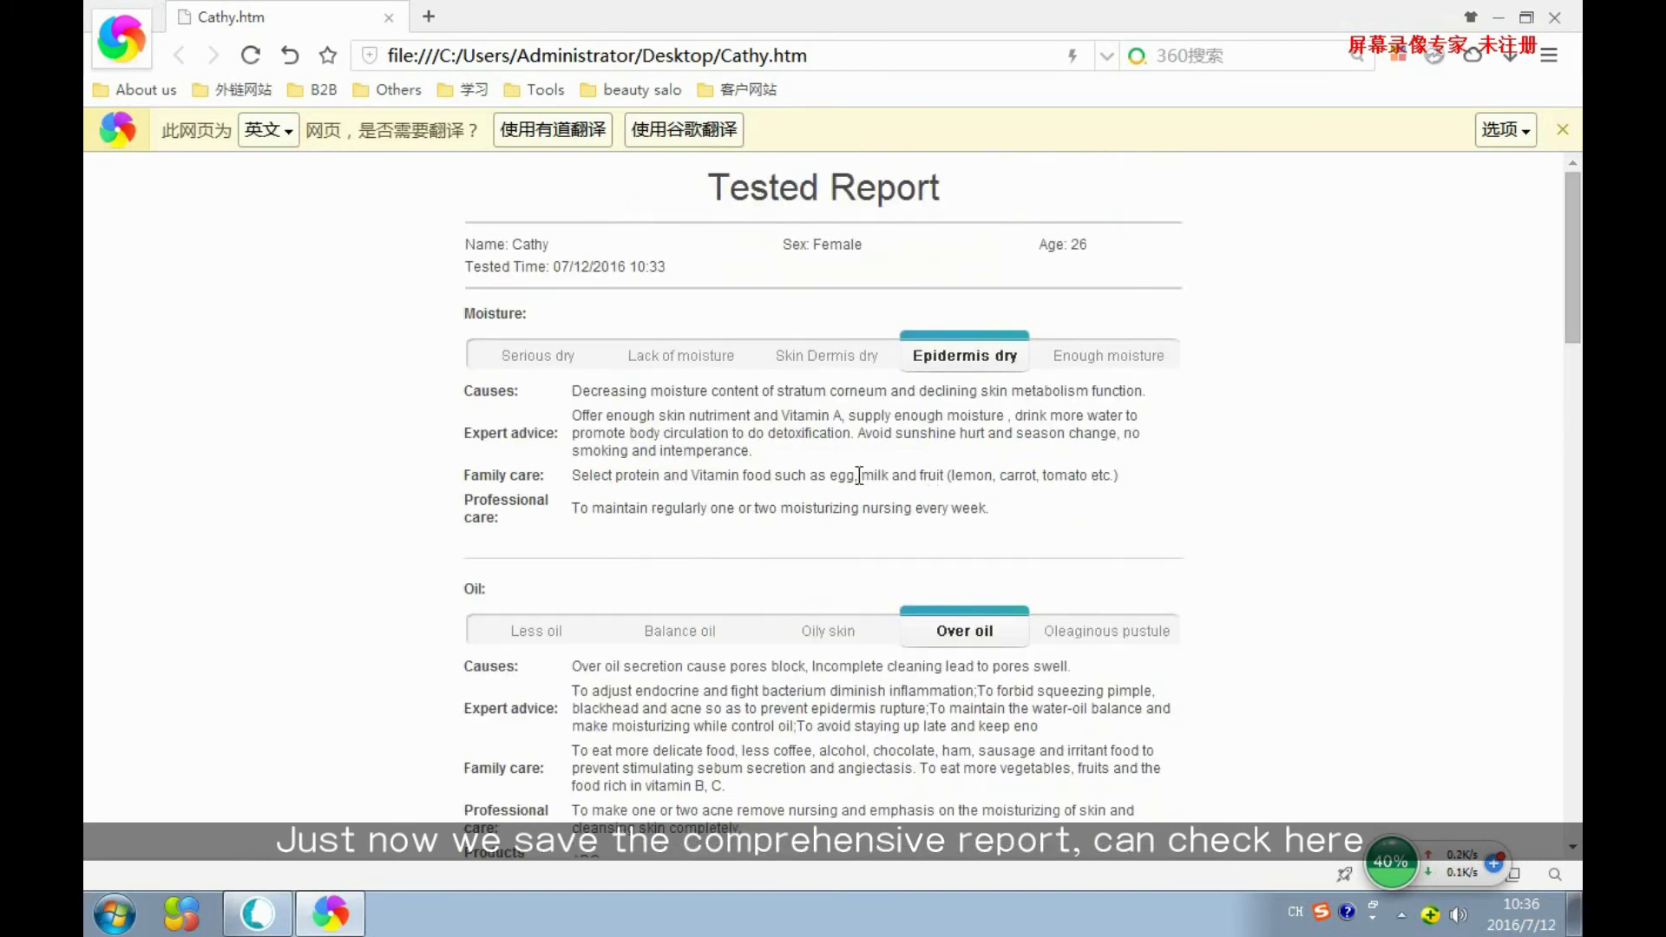
click(1567, 15)
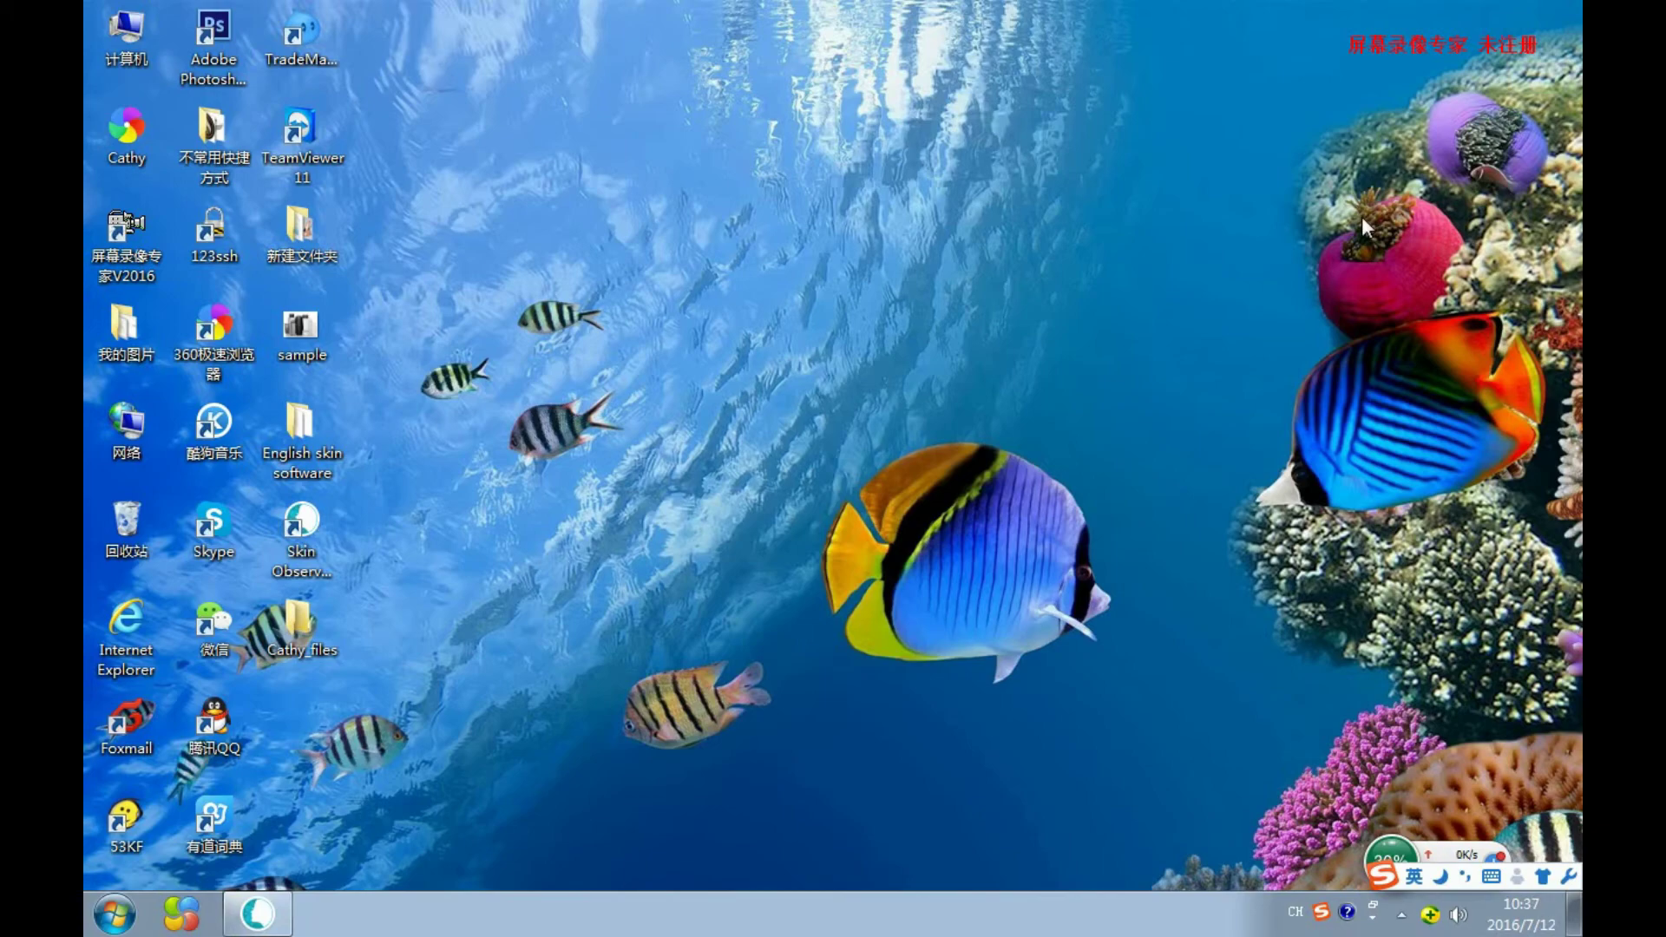